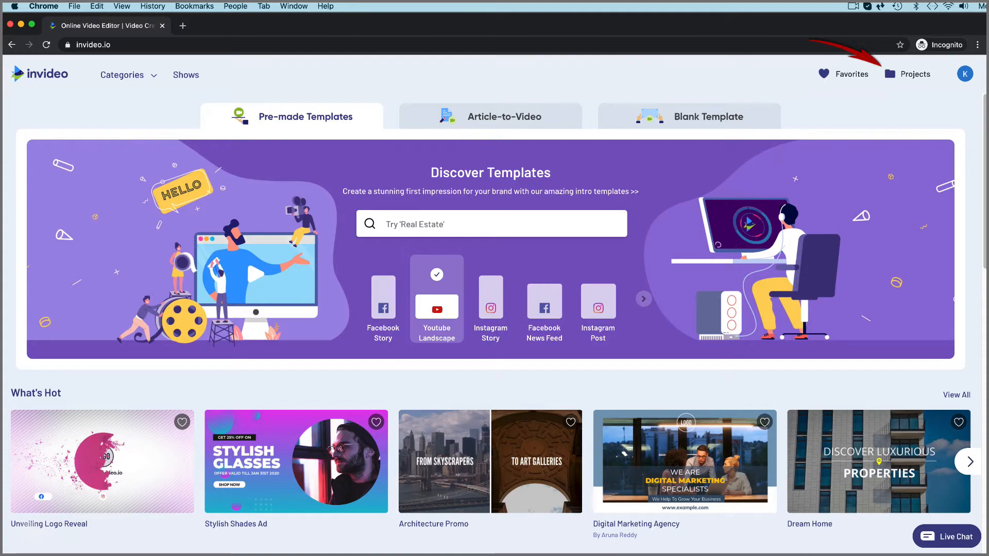
Step: Review the account's brand presets, from brand name to end clips, and the connected social accounts
click(964, 75)
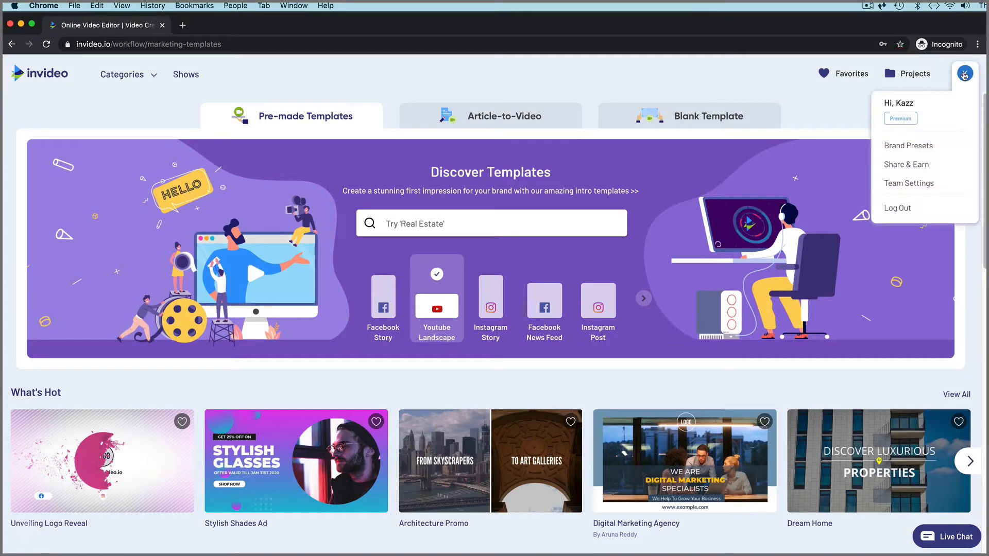
click(945, 148)
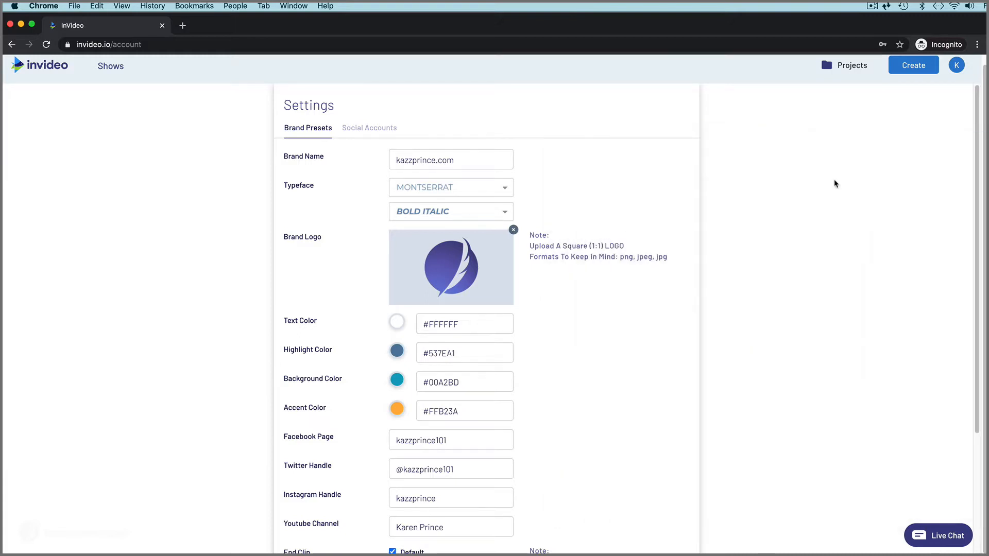
scroll(836, 184, down, 3)
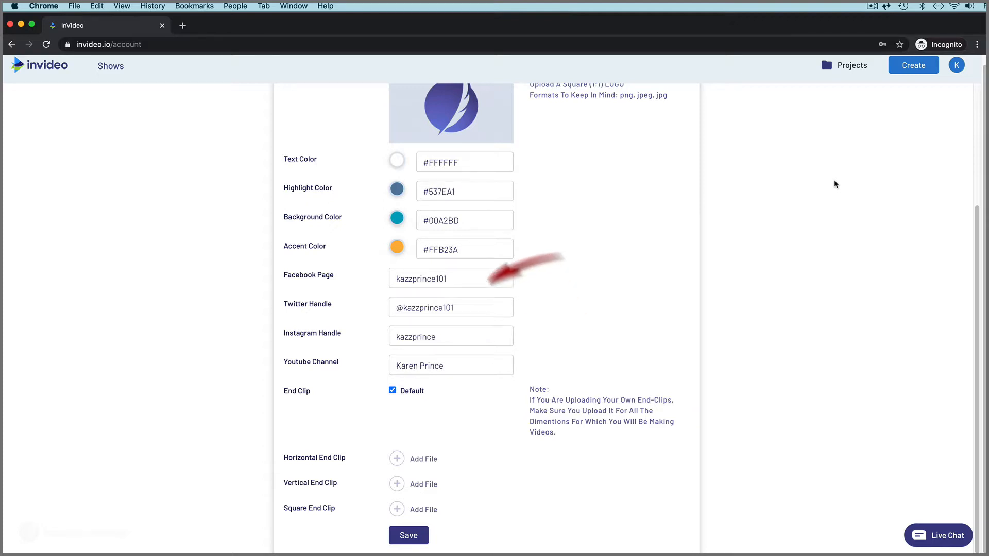
scroll(835, 184, up, 3)
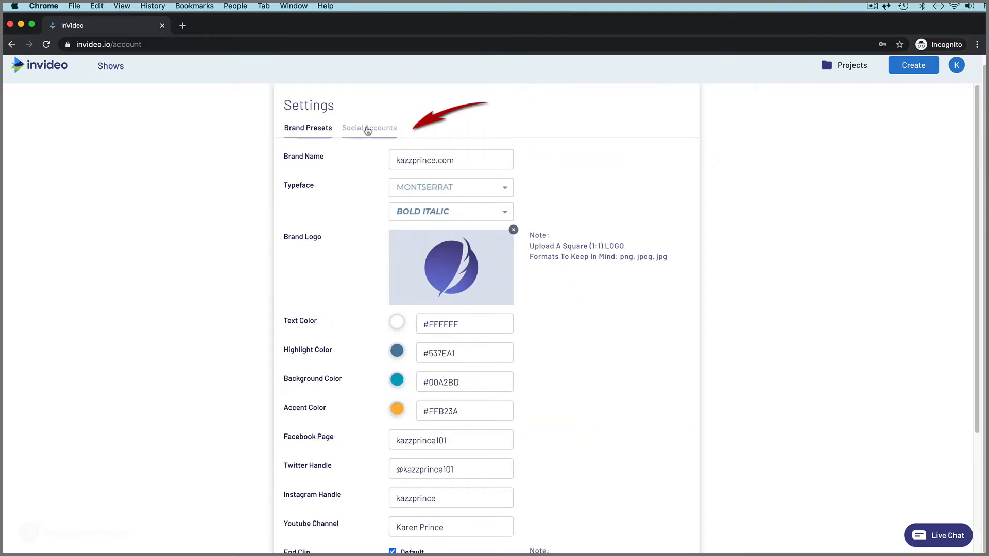
click(367, 129)
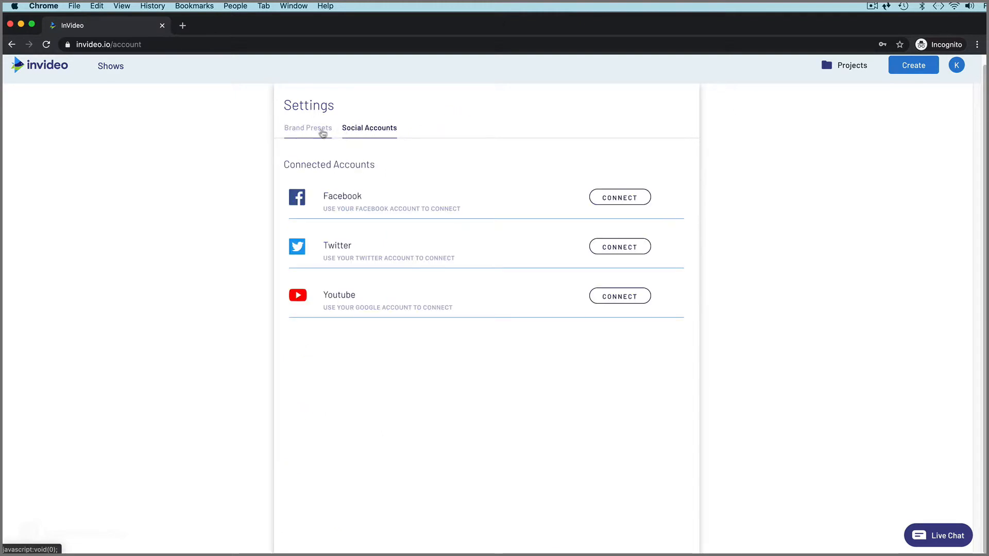
click(313, 133)
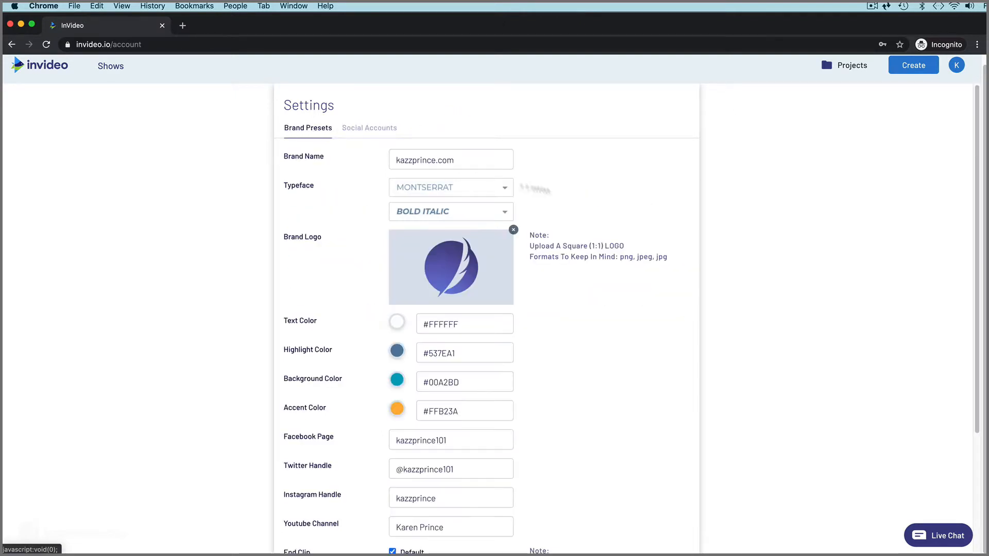
scroll(847, 206, down, 3)
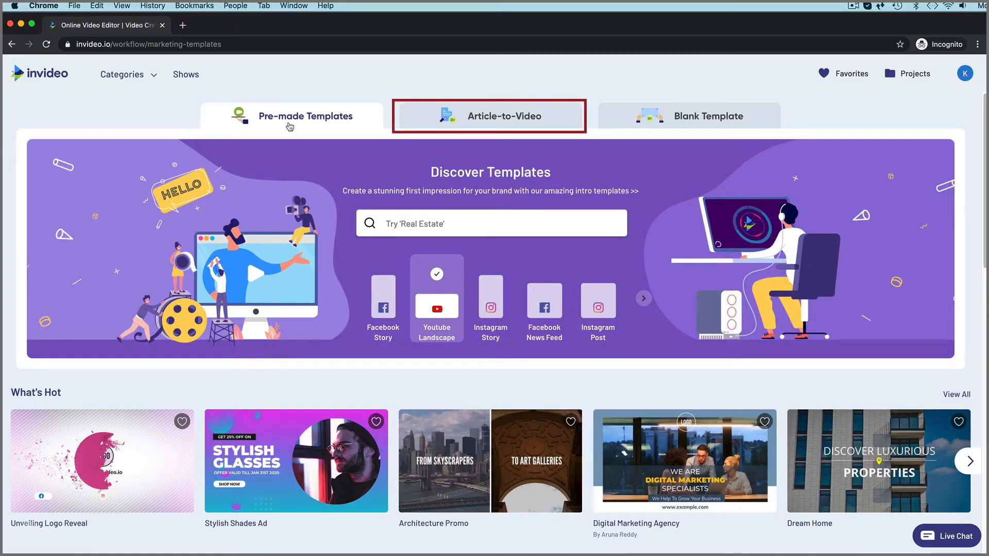
Step: Start an Article-to-Video project in YouTube Landscape format using the Technology template at Wide (16:9)
click(490, 120)
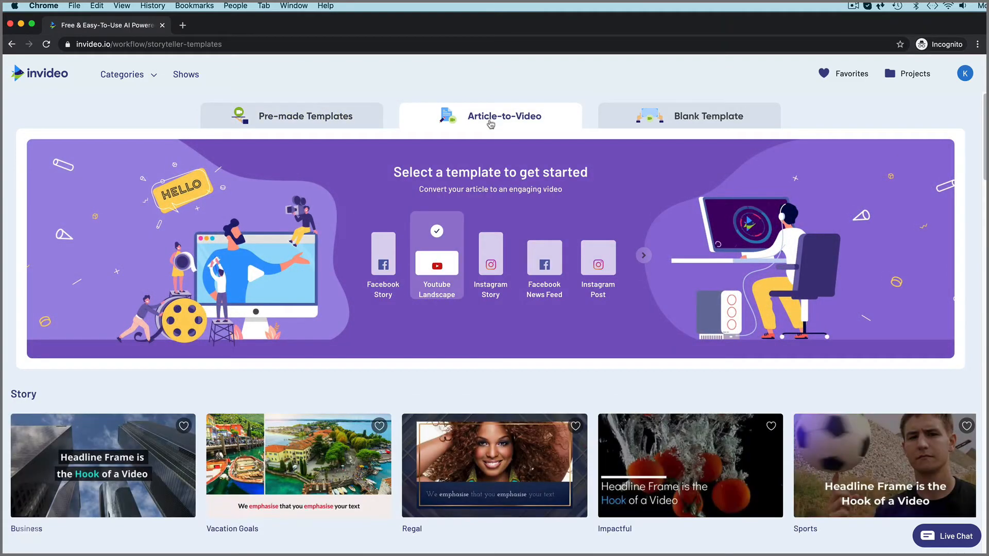
click(429, 262)
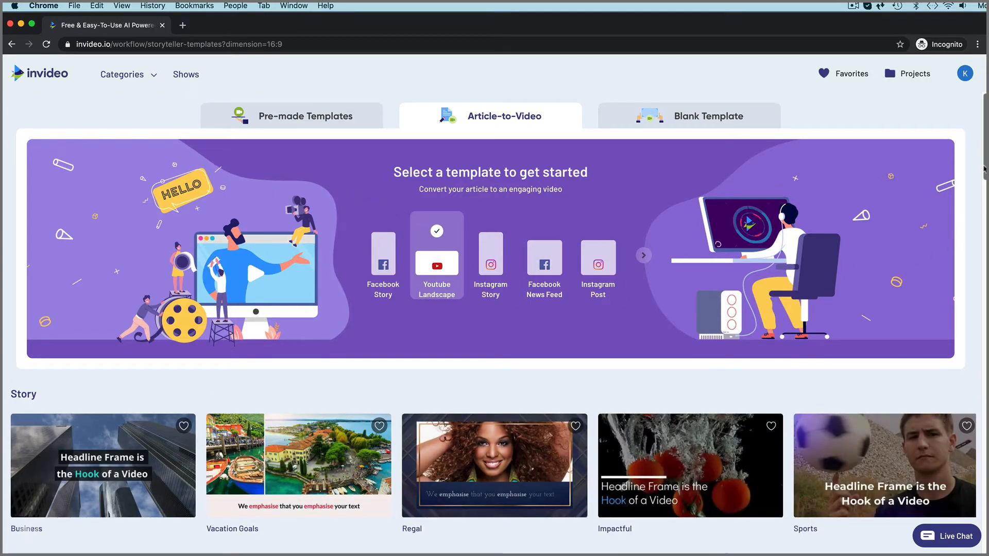
scroll(494, 319, down, 2)
scroll(984, 223, down, 10)
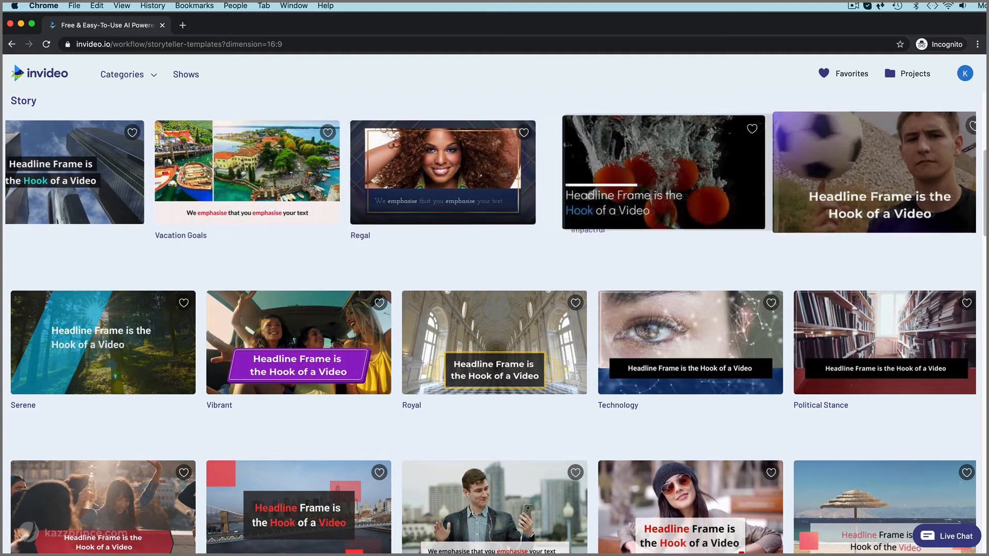
mouse_move(478, 171)
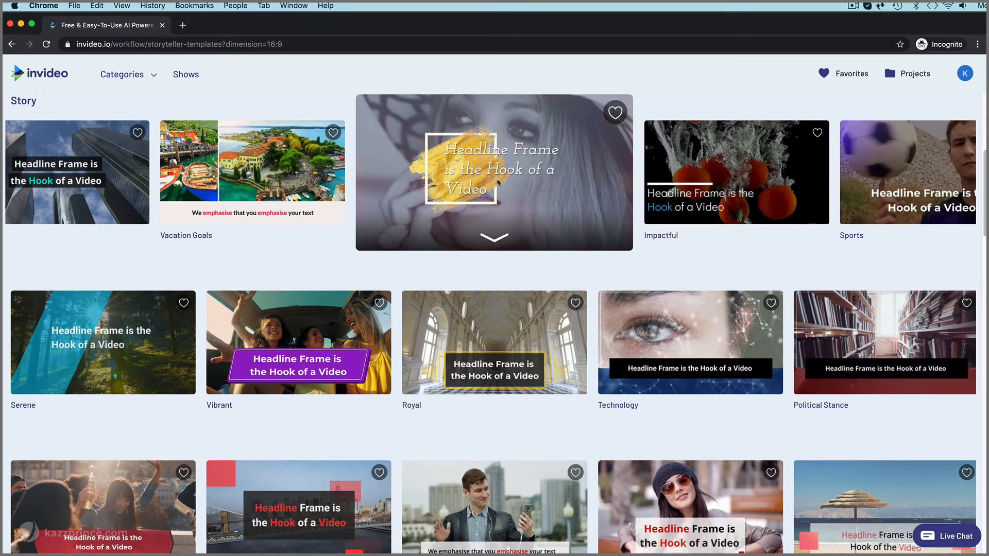
mouse_move(675, 323)
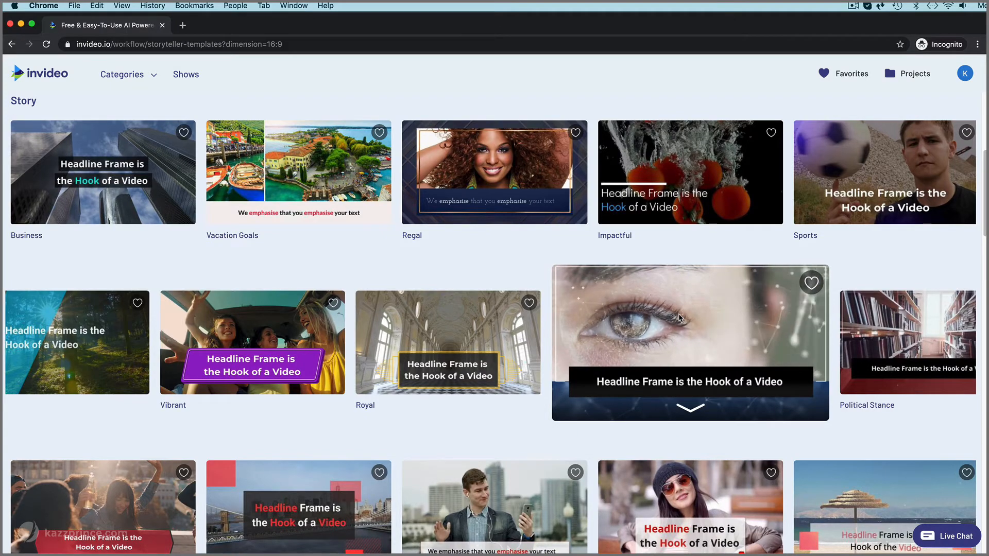
click(679, 318)
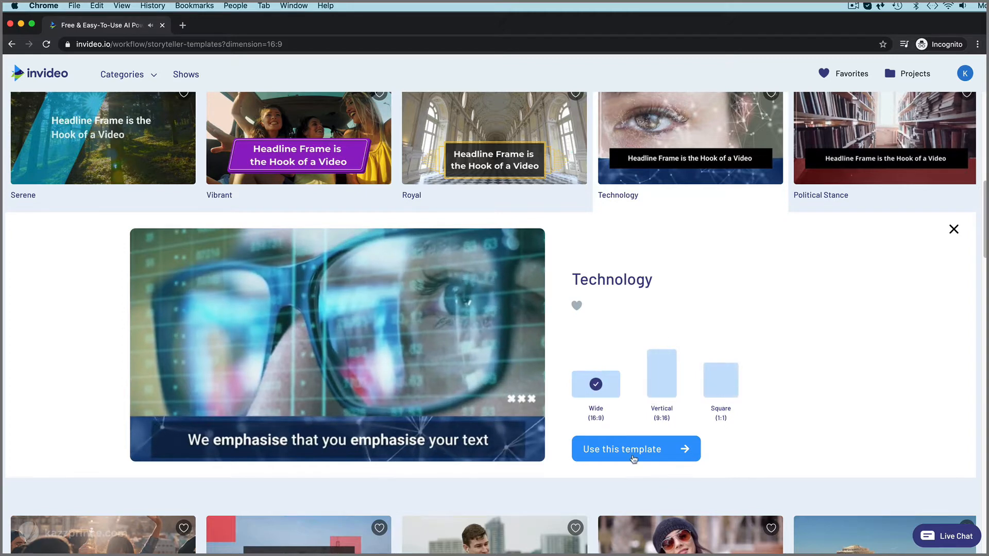
click(628, 453)
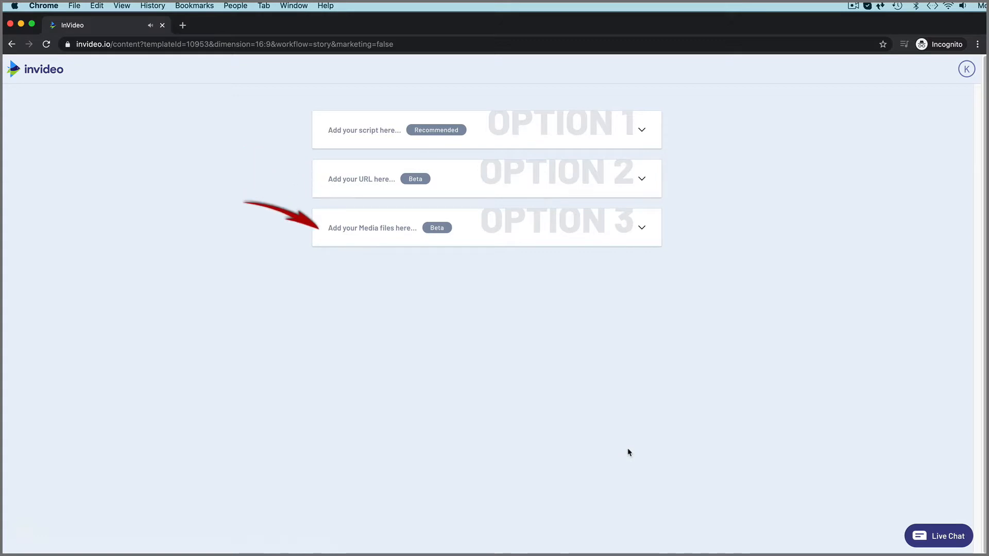
Step: Submit a script headlined "An Easy Guide To Choosing Colors" with a three-line story about setting a project's tone and choosing a color palette
click(642, 130)
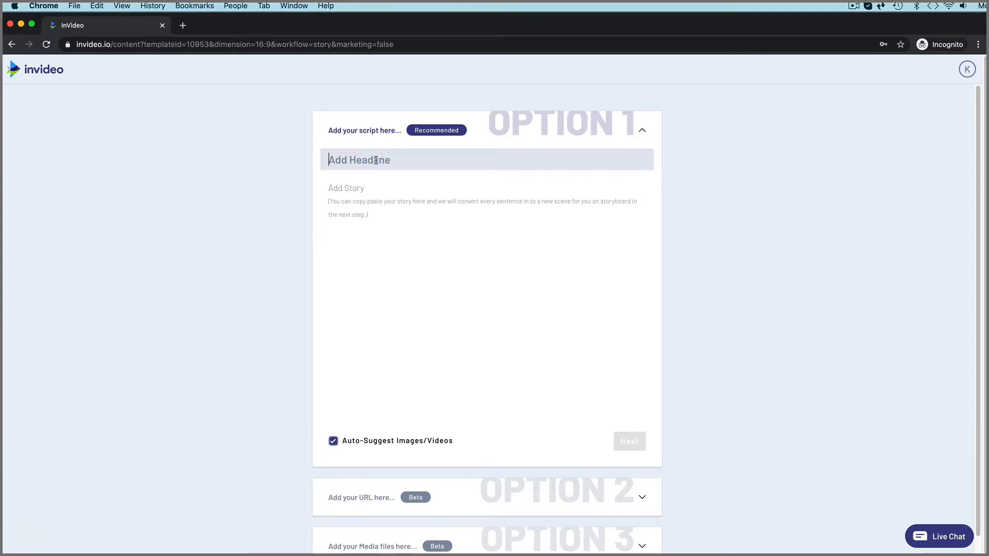
text(An Easy Guide To Choosing Colors)
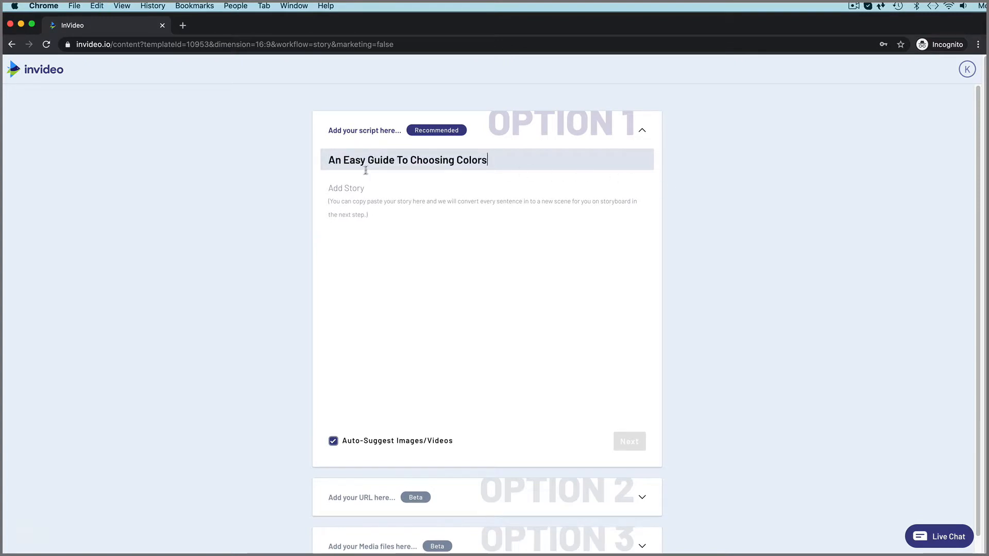
click(334, 188)
text(In this short course you will learn how to decide what tone to set for your project and an easy way to choose a color palette using a color wheel)
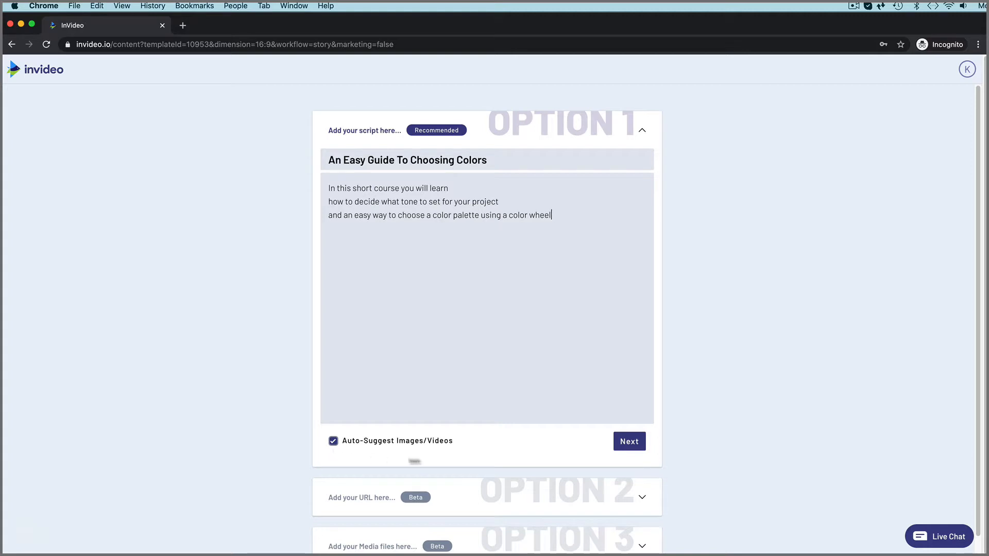
click(630, 442)
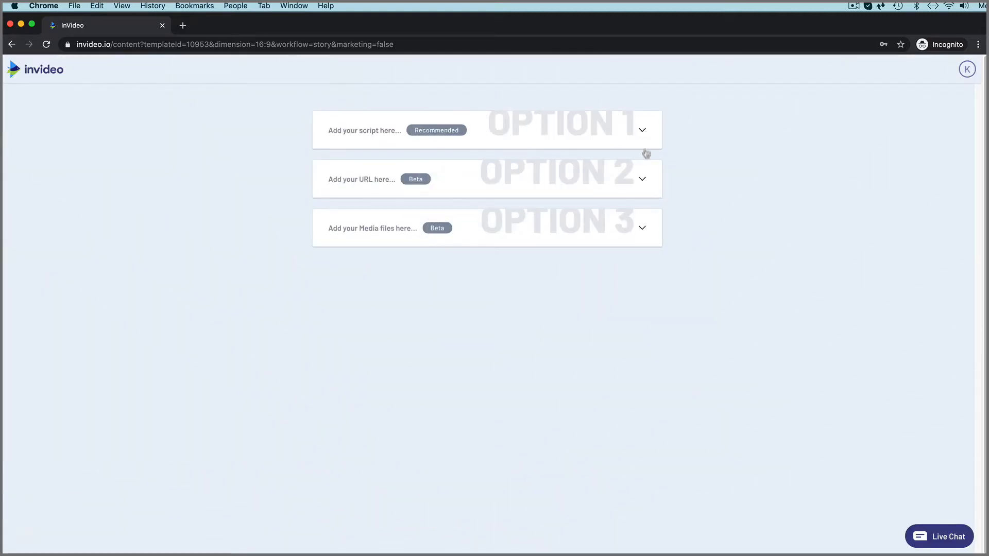
click(643, 180)
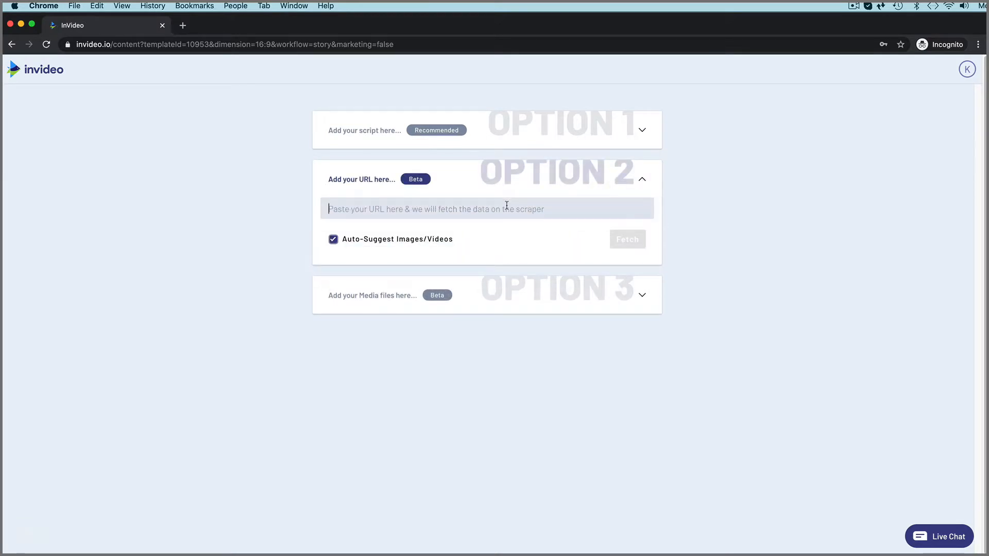
text(https://thrivethemes.com/7-optin-examples/)
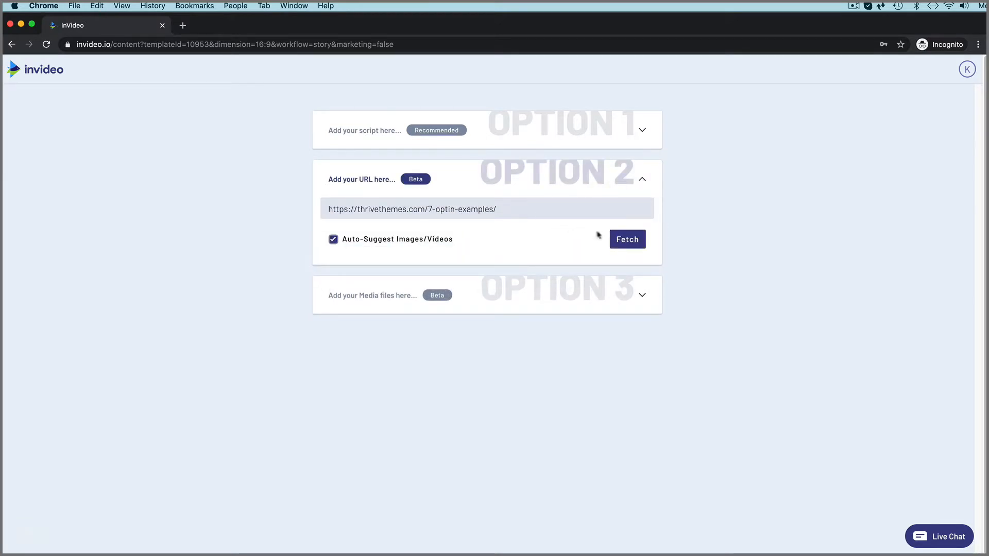
click(627, 240)
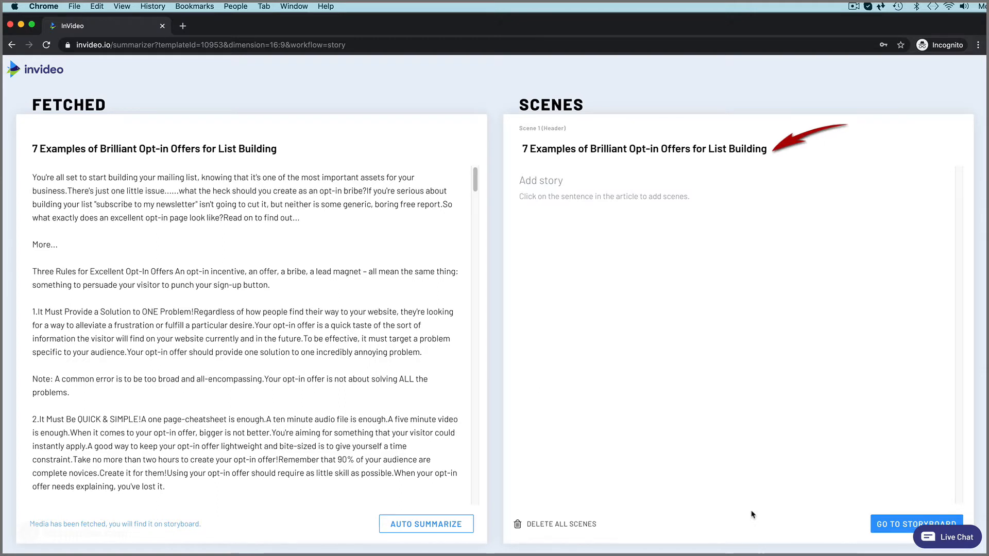
Step: Add the article's first sentence as a scene and split it after "mailing list,"
click(165, 179)
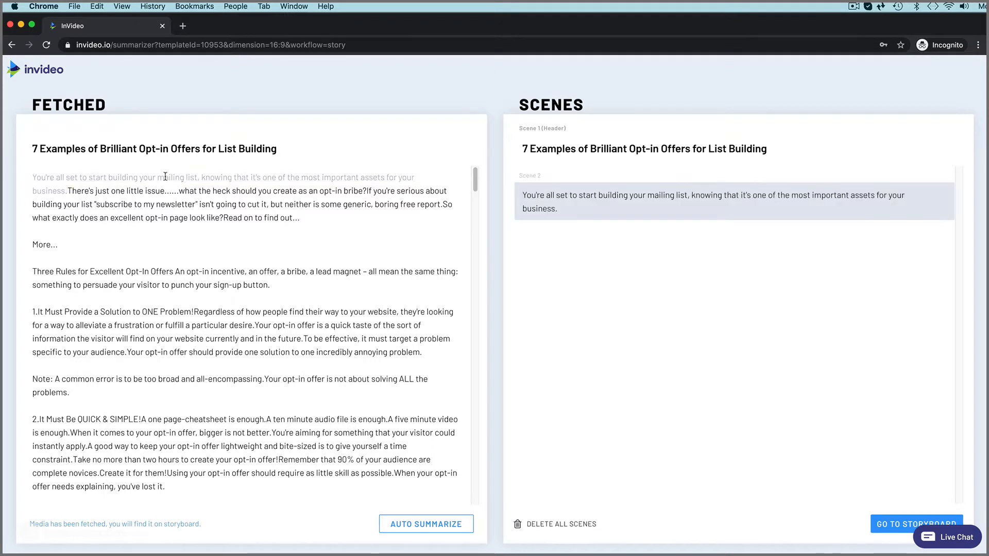
click(691, 195)
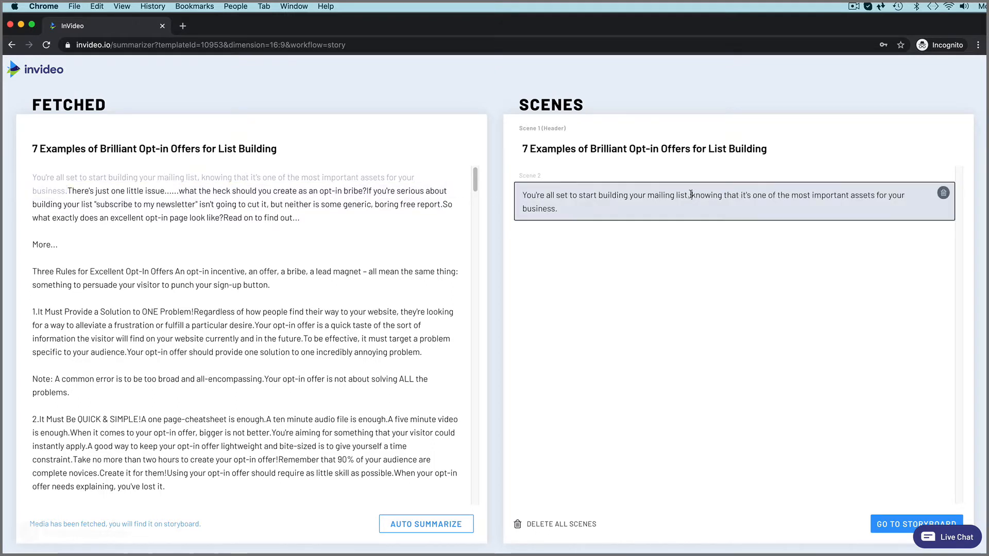
key(Return)
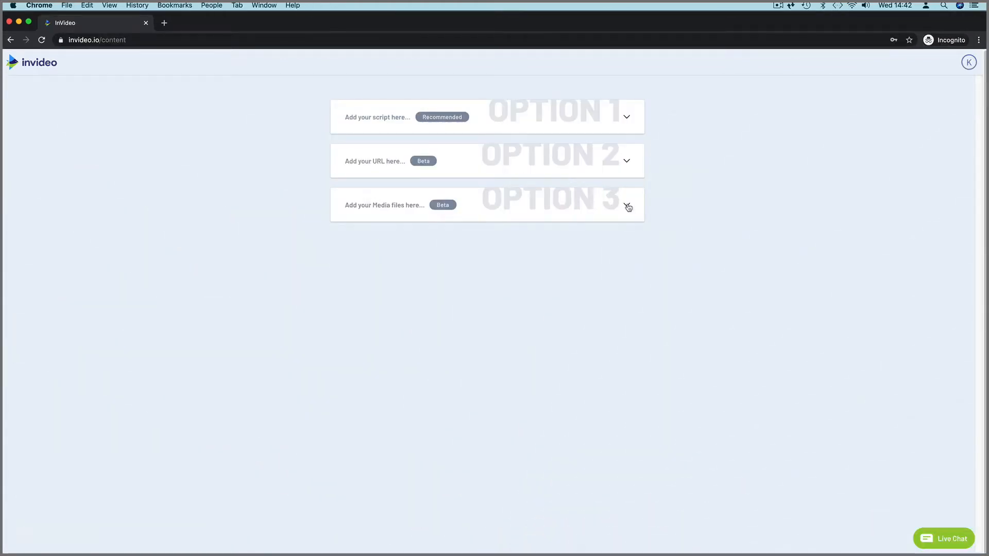
Step: Upload the Twitter-size JPG, Book Covers.mp4 and learn screenflow 02.mp4 from the InVideo Marketing Demo folder through the media files option
click(628, 206)
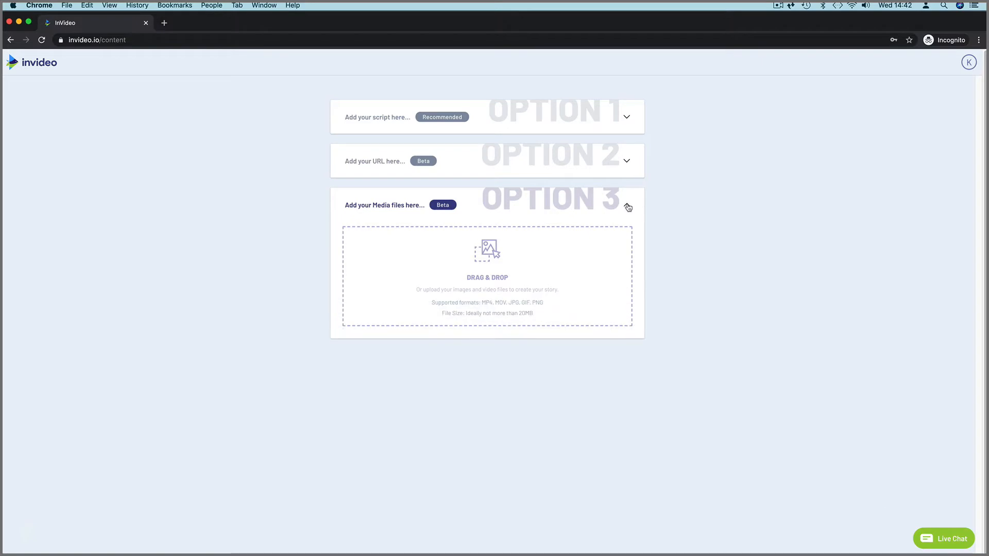
click(483, 261)
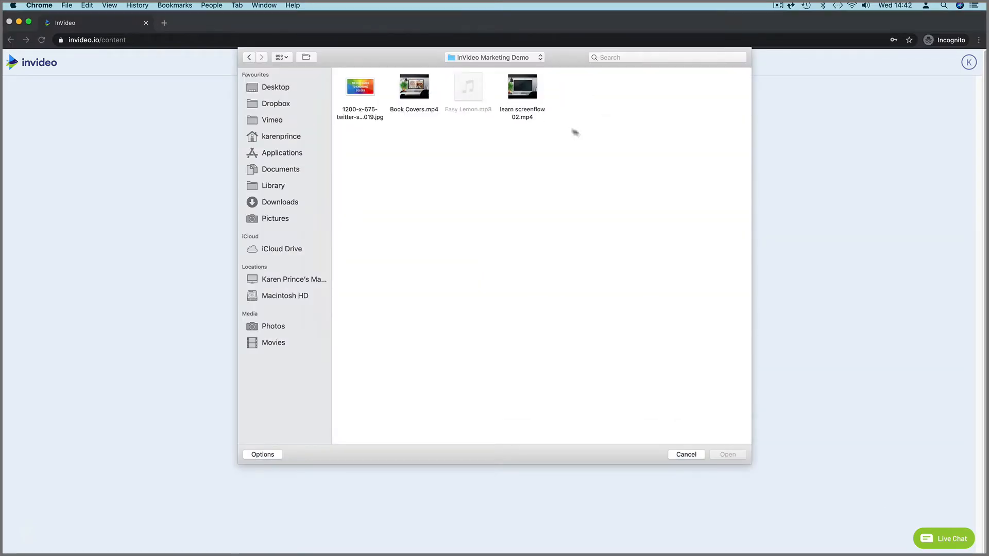
drag(575, 133, 340, 72)
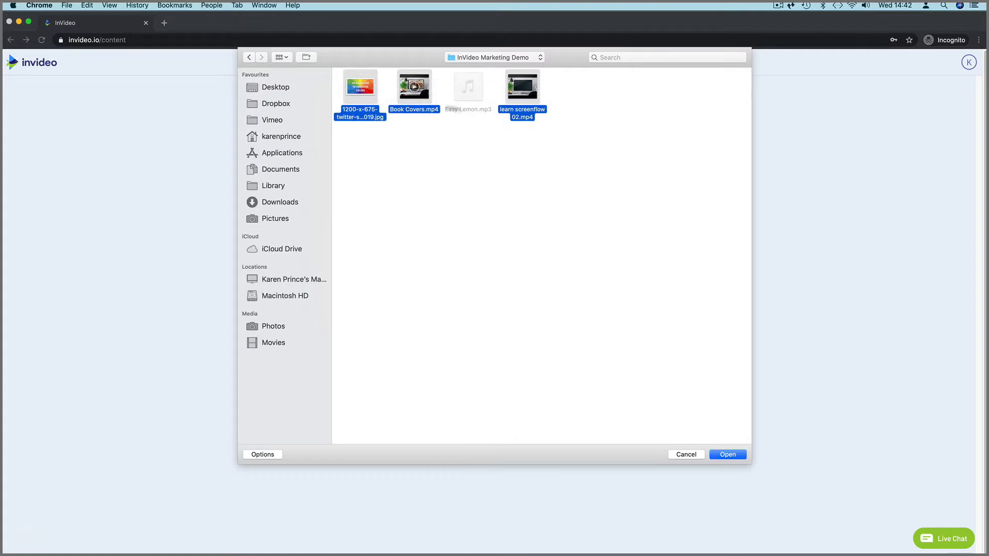
click(732, 456)
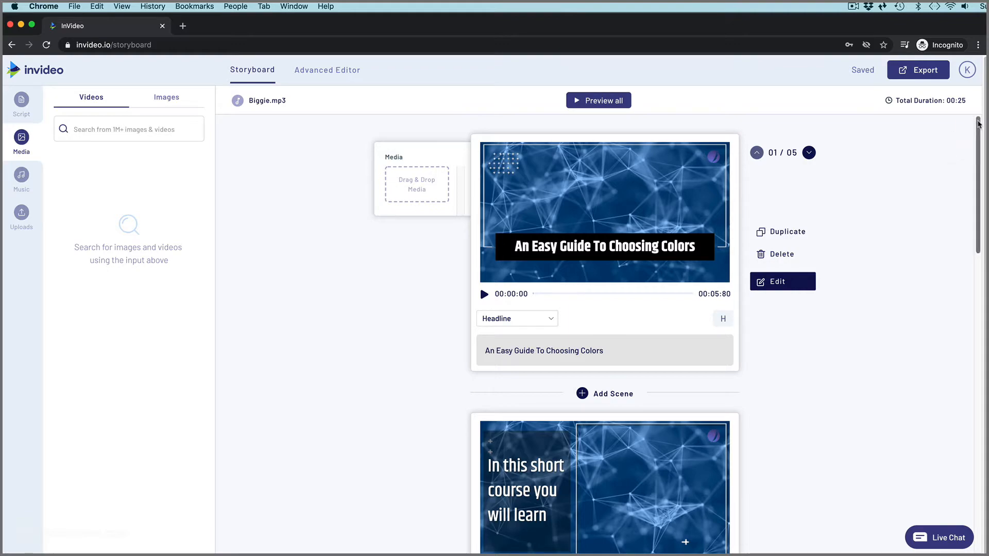
drag(979, 122, 984, 445)
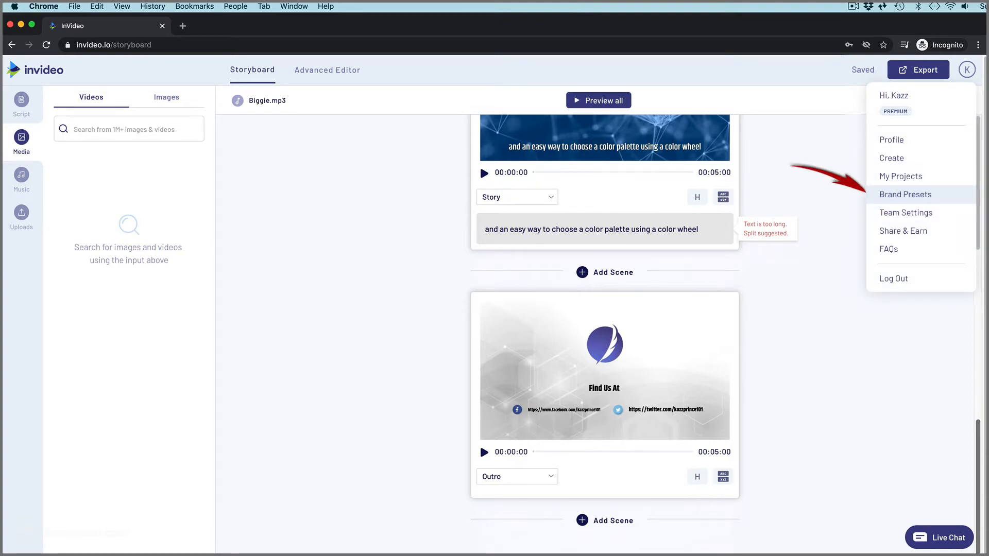
scroll(974, 325, up, 5)
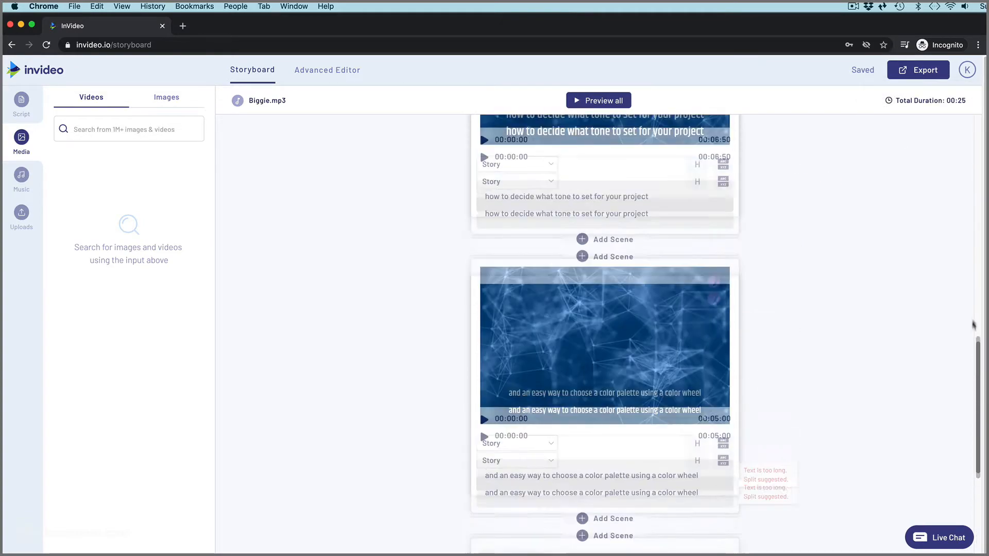
scroll(973, 324, up, 10)
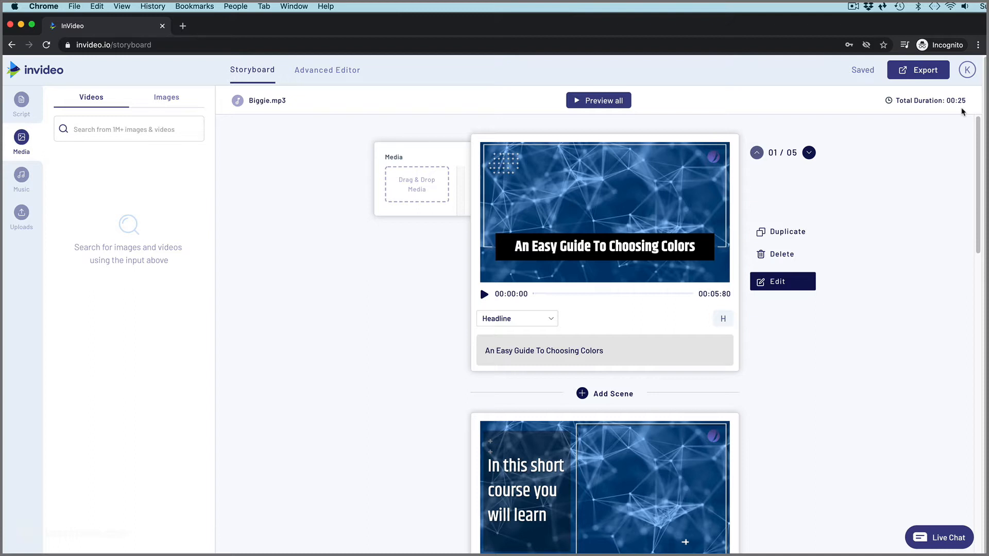
Step: Split the fourth scene's sentence after "color palette" and accept losing the changes made to that block
click(23, 105)
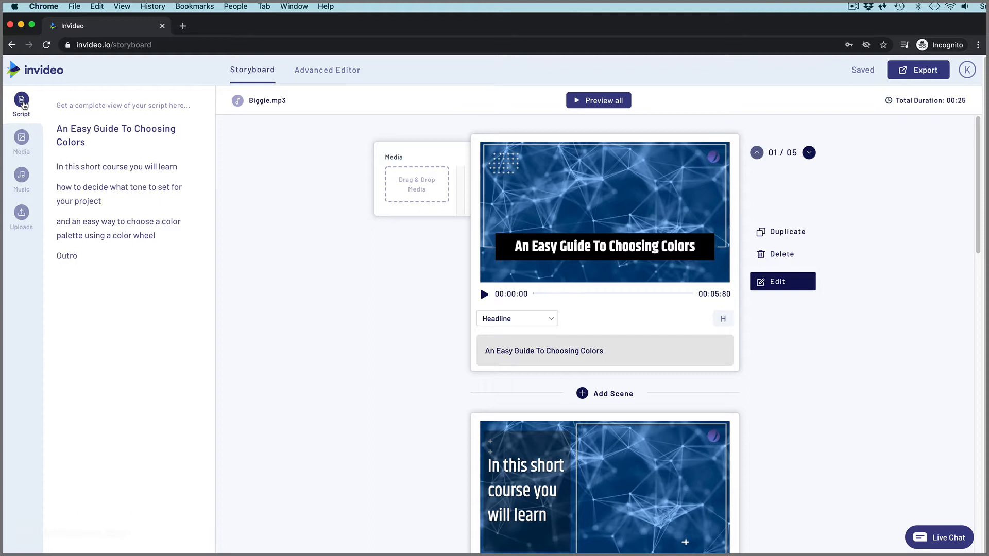
click(107, 232)
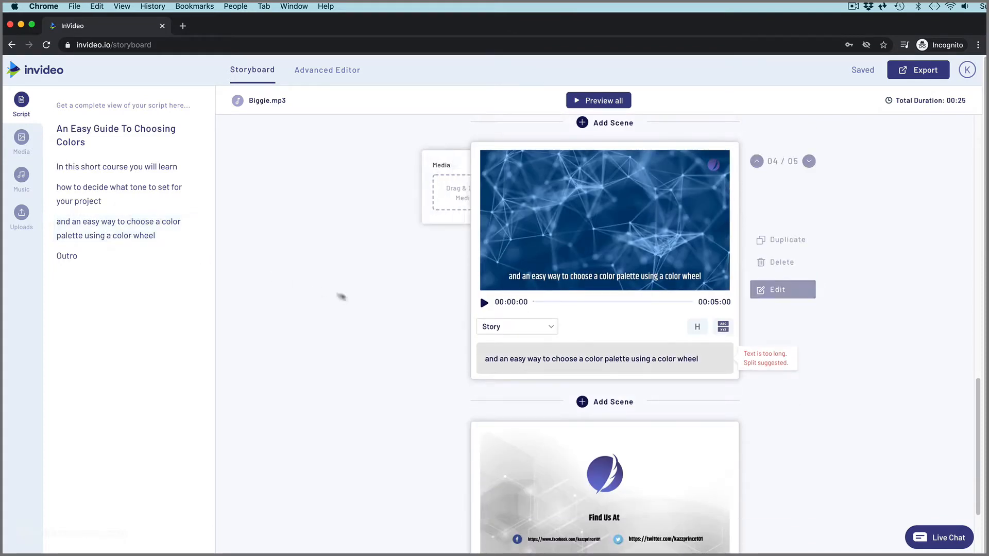
click(630, 359)
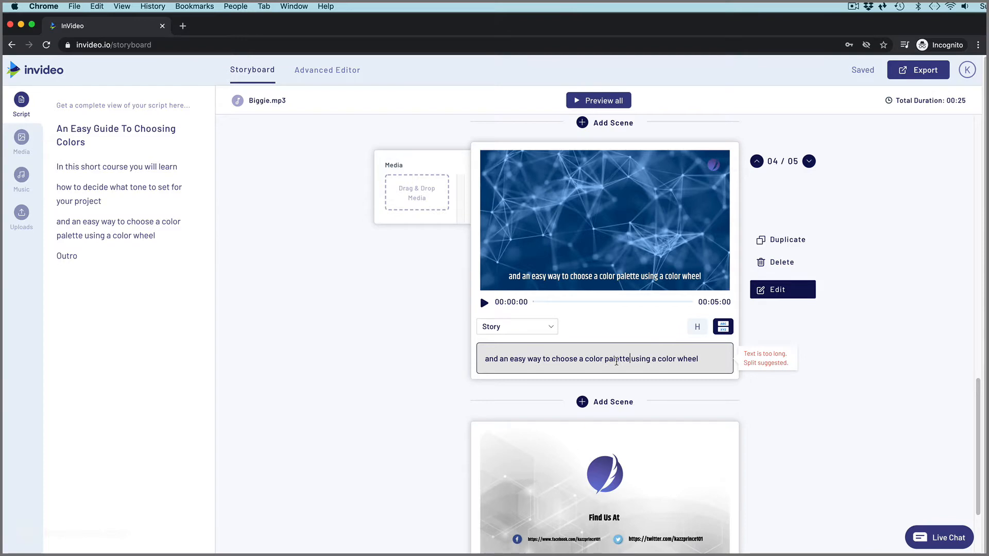
key(Return)
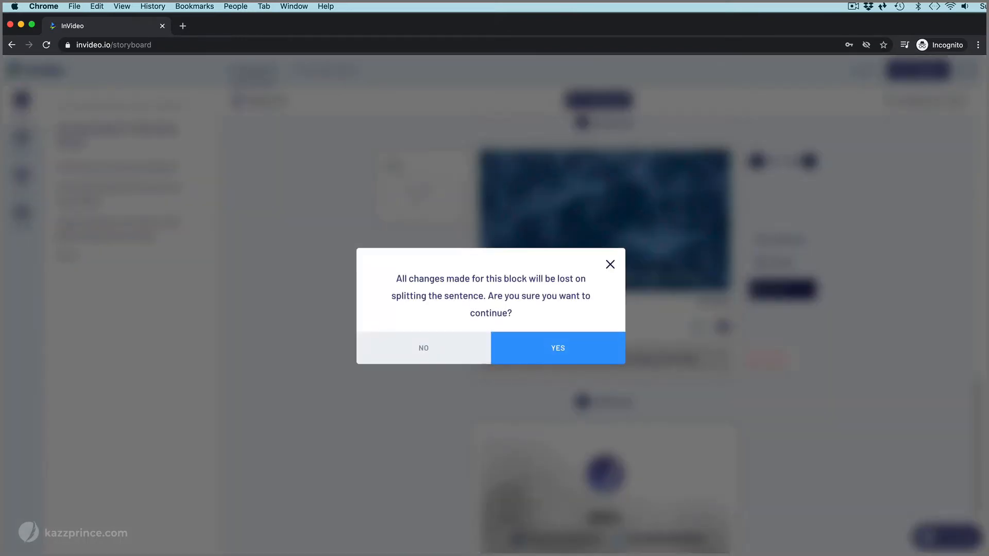
click(600, 351)
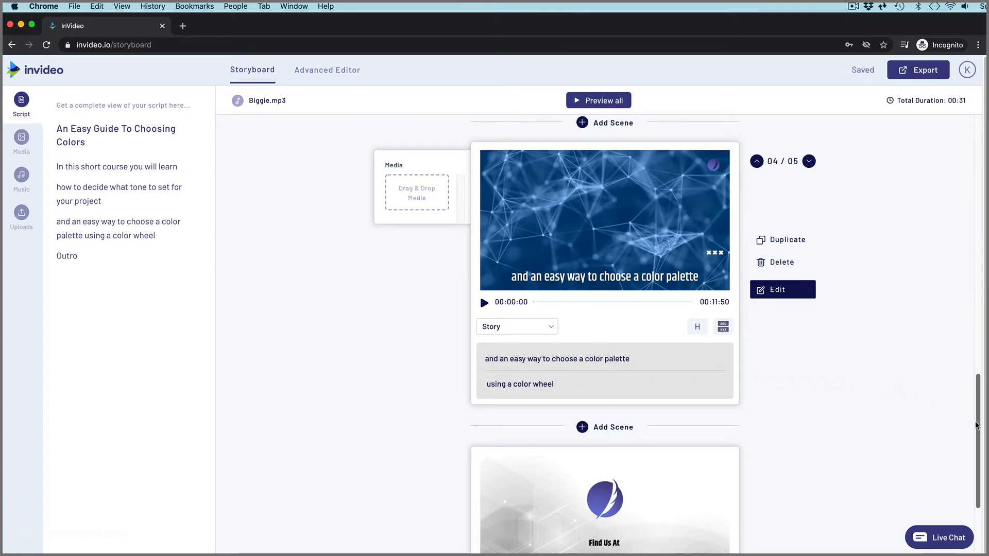
Step: Search the stock videos for "color swatch" and preview the "Color press palette rotation" clip
scroll(979, 427, up, 15)
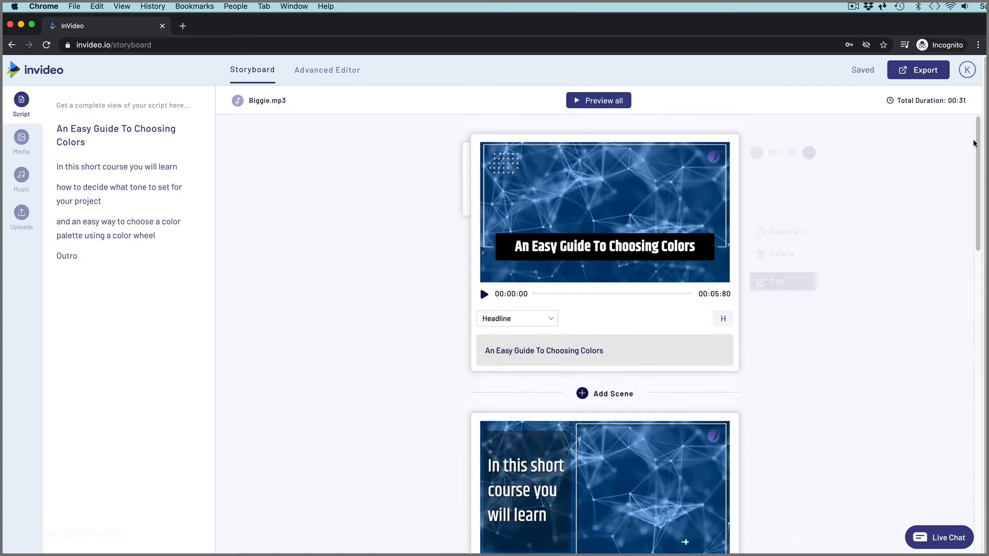
click(21, 138)
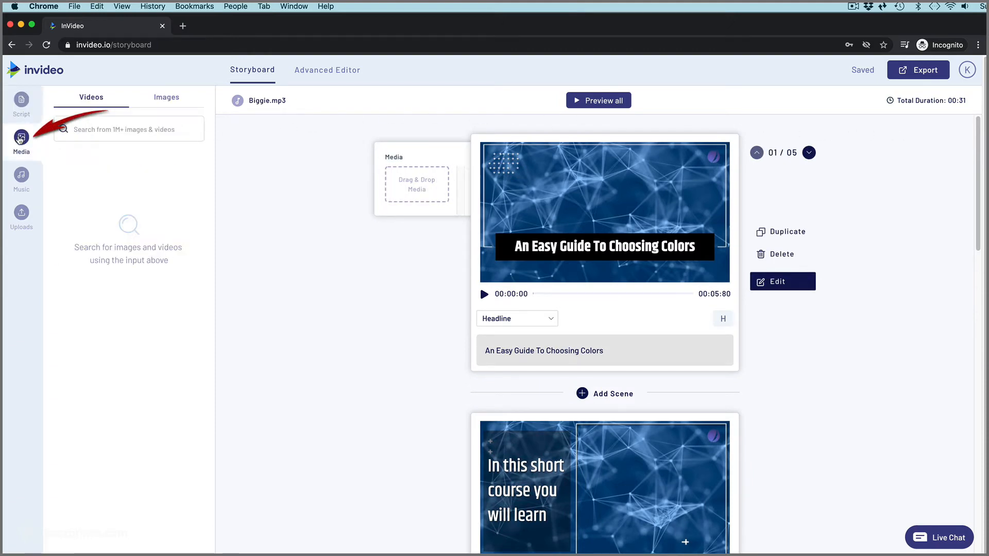
click(80, 129)
text(color swatch)
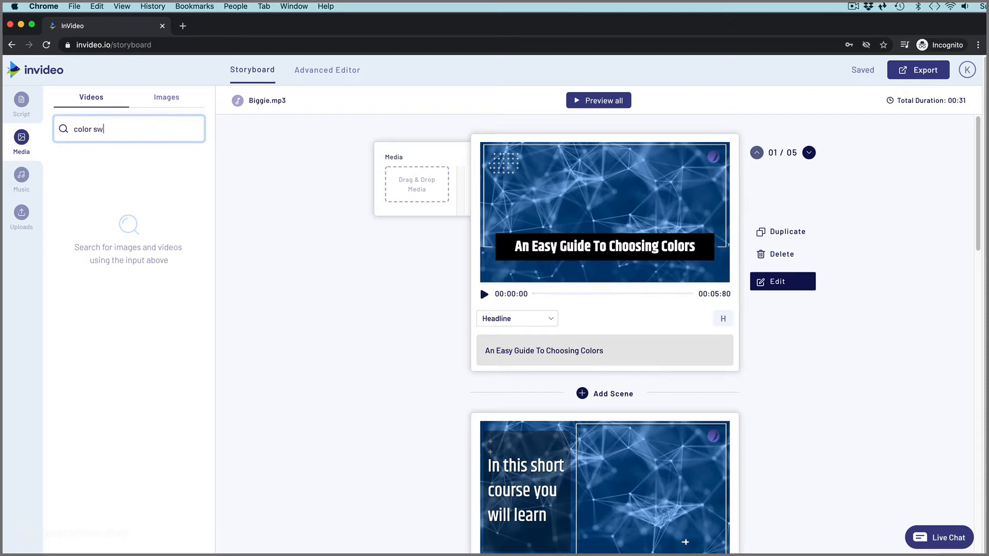
key(Return)
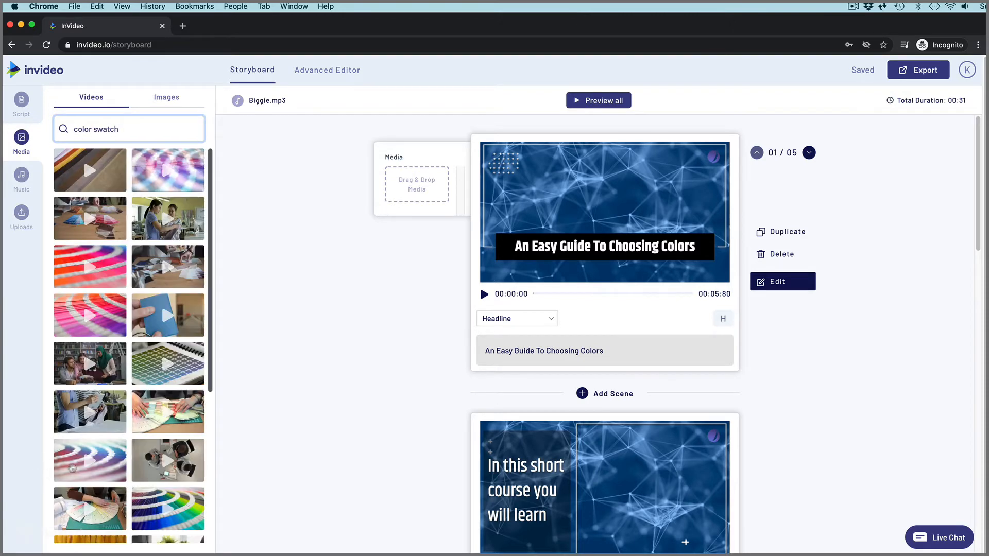
click(77, 463)
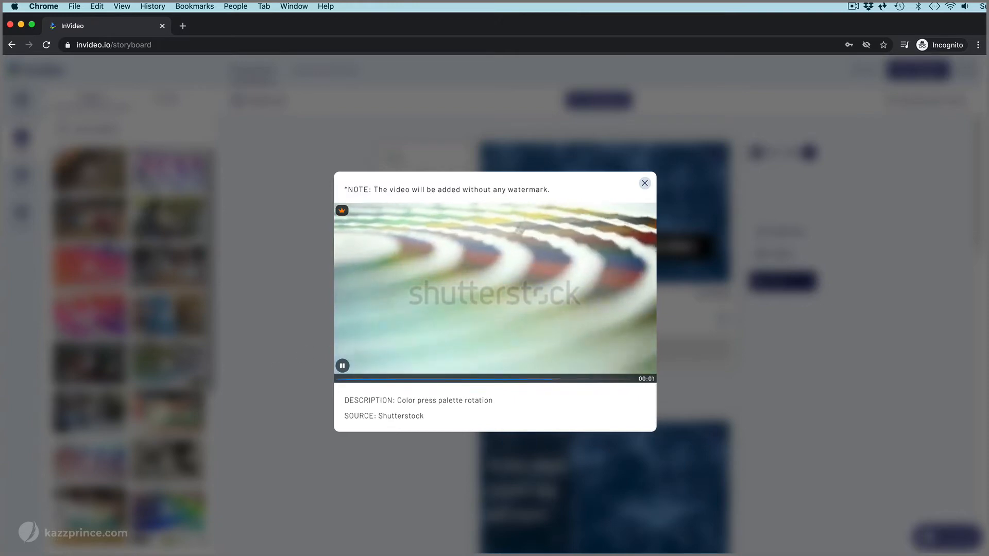
click(643, 183)
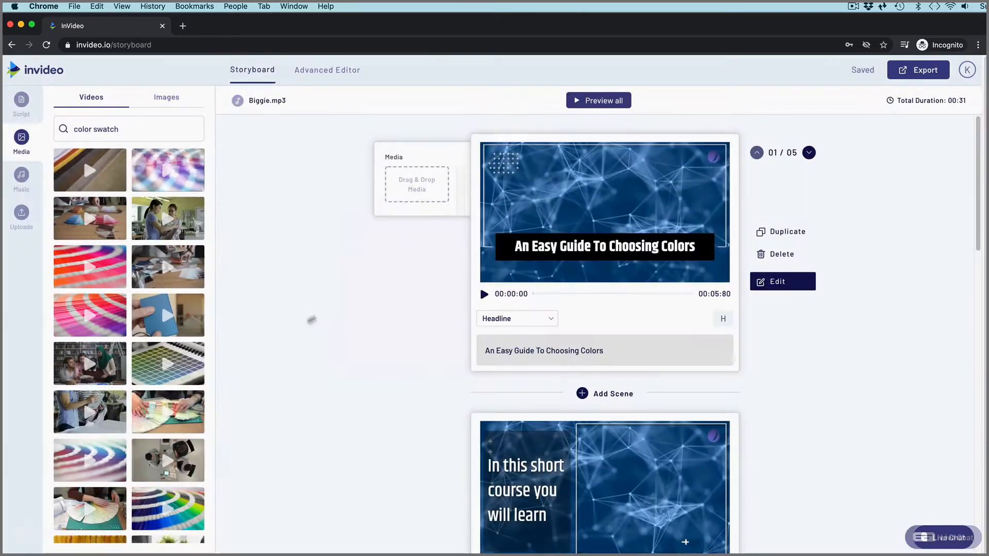
Step: Add the color palette rotation clip to the headline scene, trimmed from 00:01:37 to 00:05:68, and preview the whole video
drag(67, 461, 390, 183)
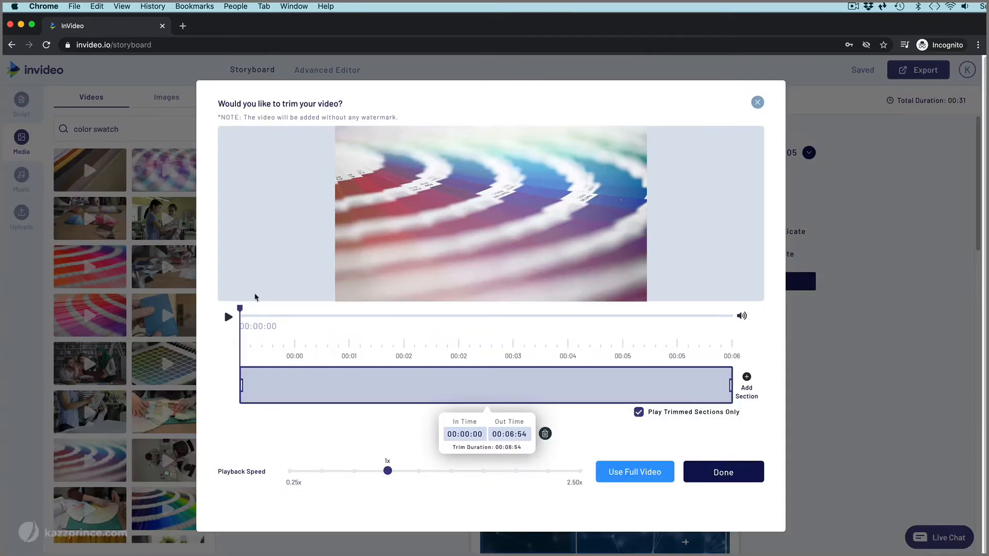
drag(239, 307, 344, 318)
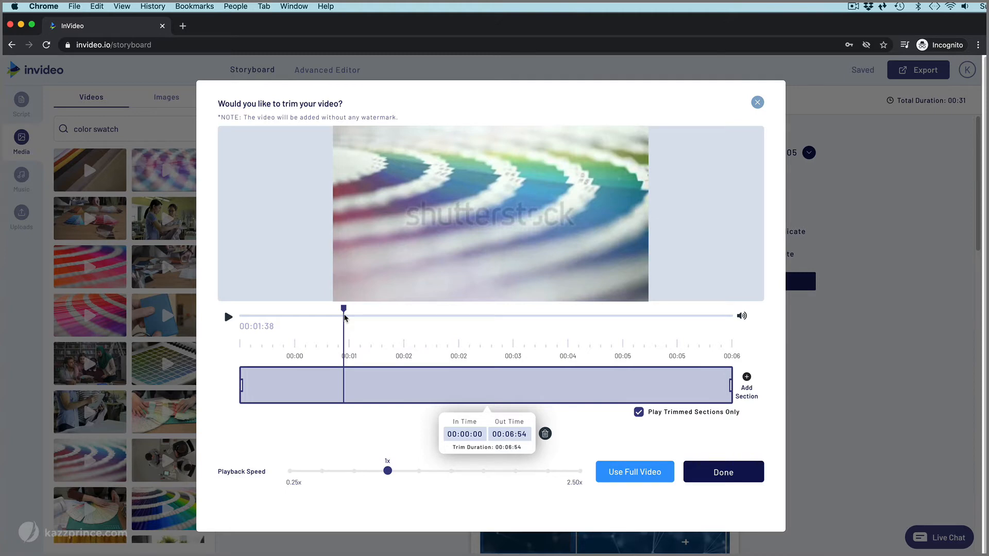
drag(242, 384, 344, 383)
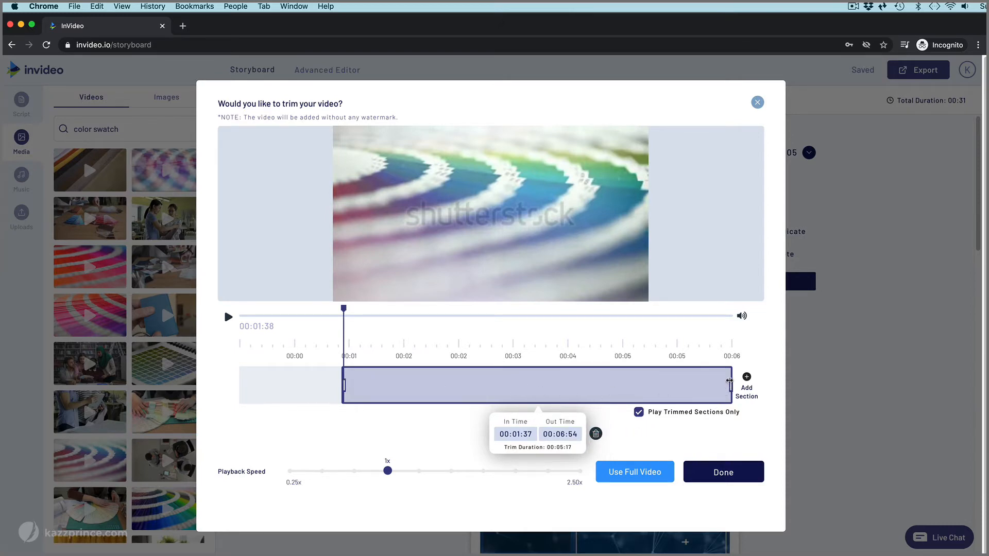
drag(730, 384, 667, 388)
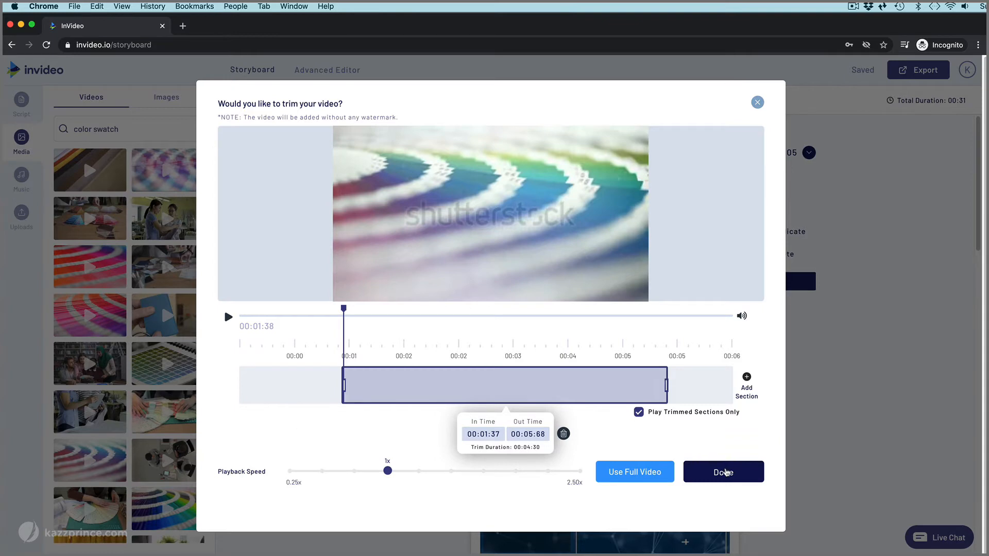
click(723, 472)
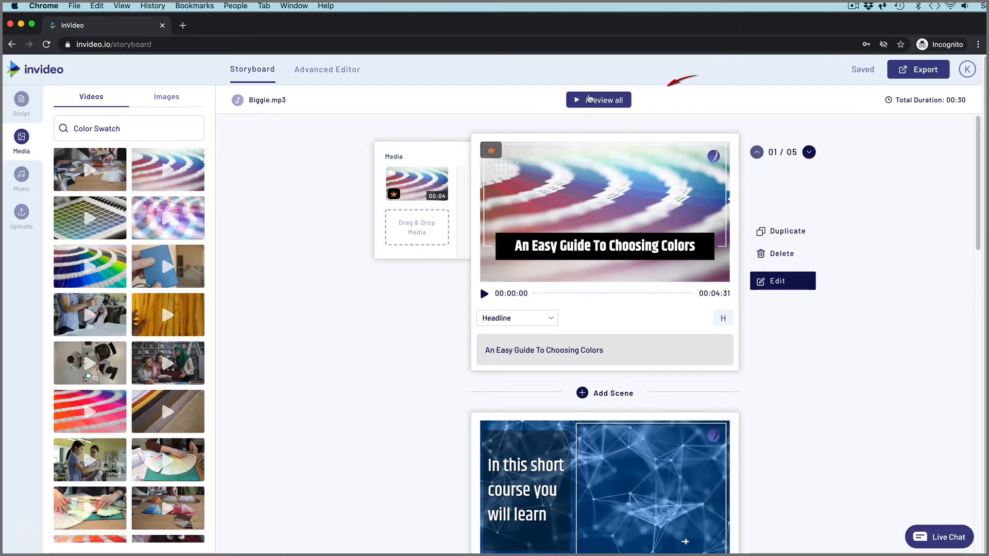
click(591, 102)
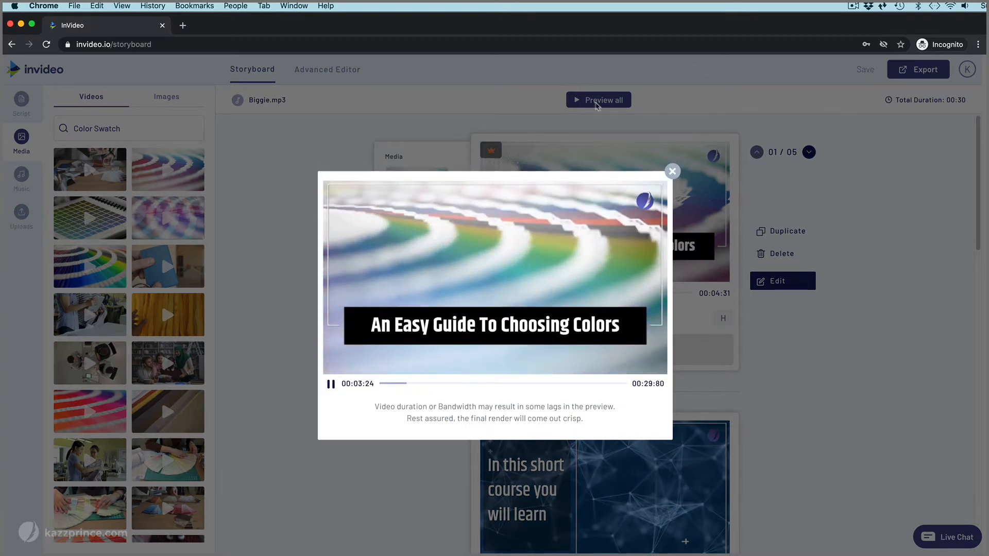
click(672, 171)
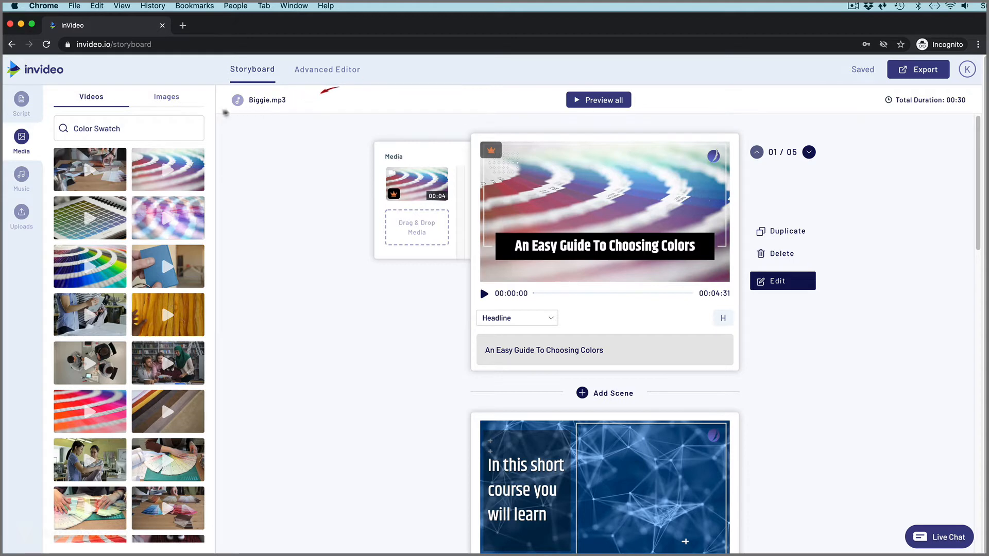
Step: Lower the volume of the Biggie.mp3 music track to 20 and play a short sample of it
click(21, 178)
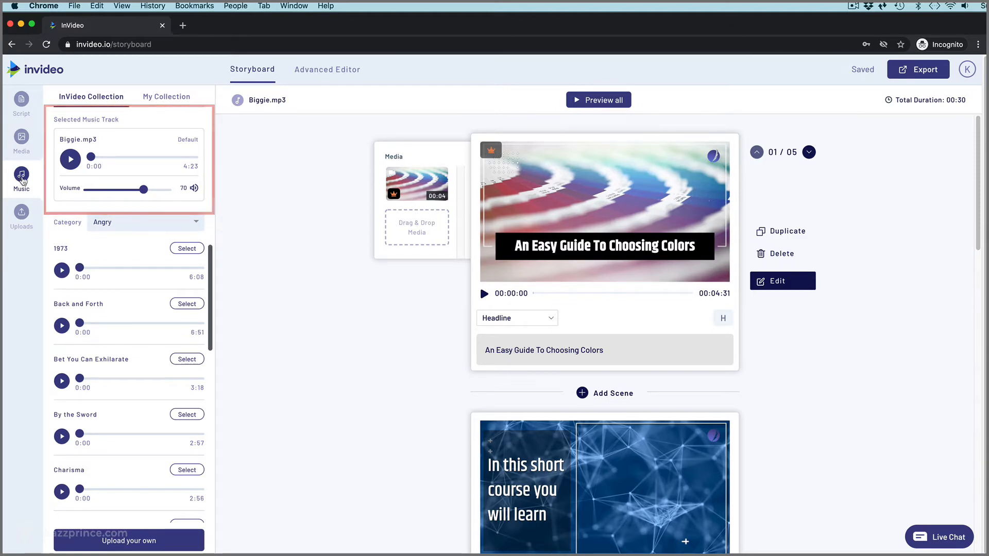
drag(143, 190, 105, 191)
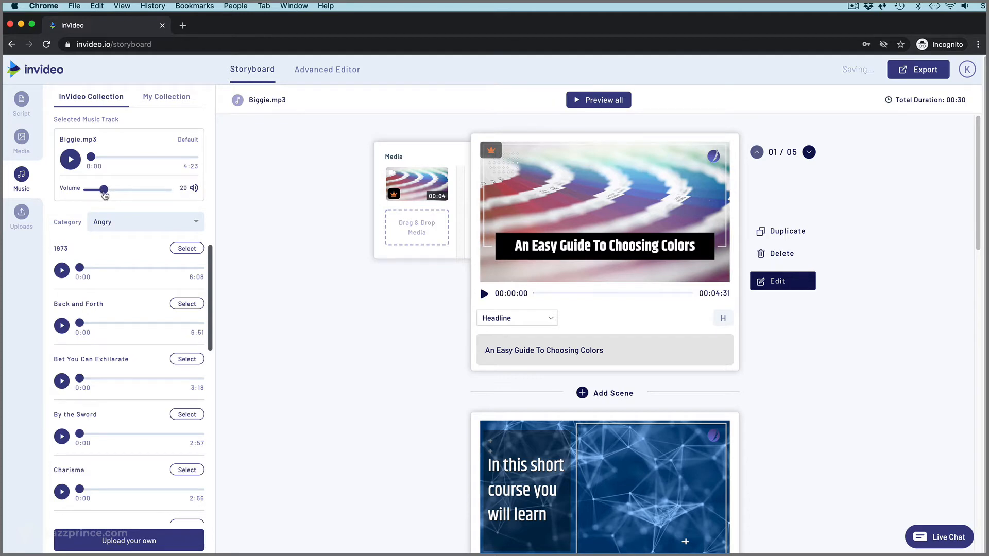
click(71, 160)
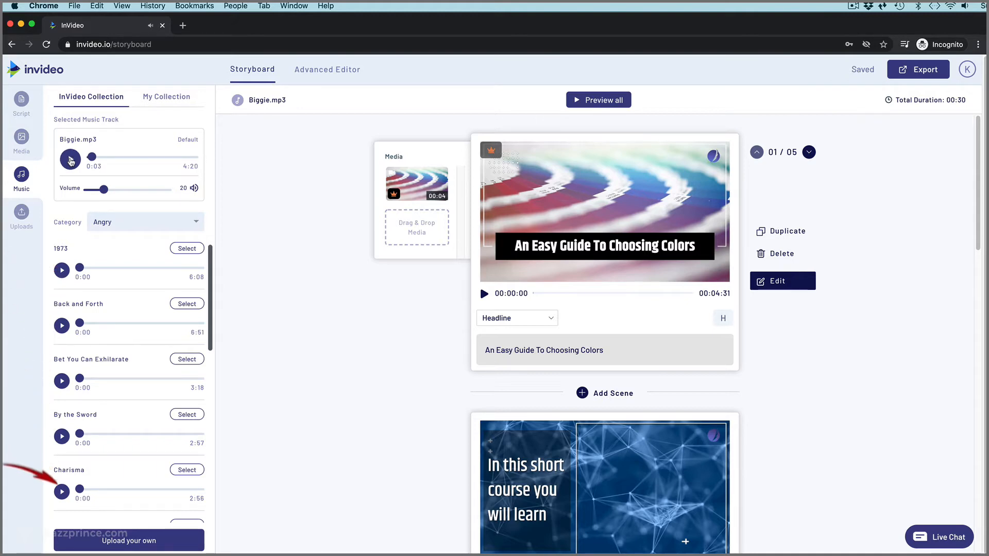
click(71, 160)
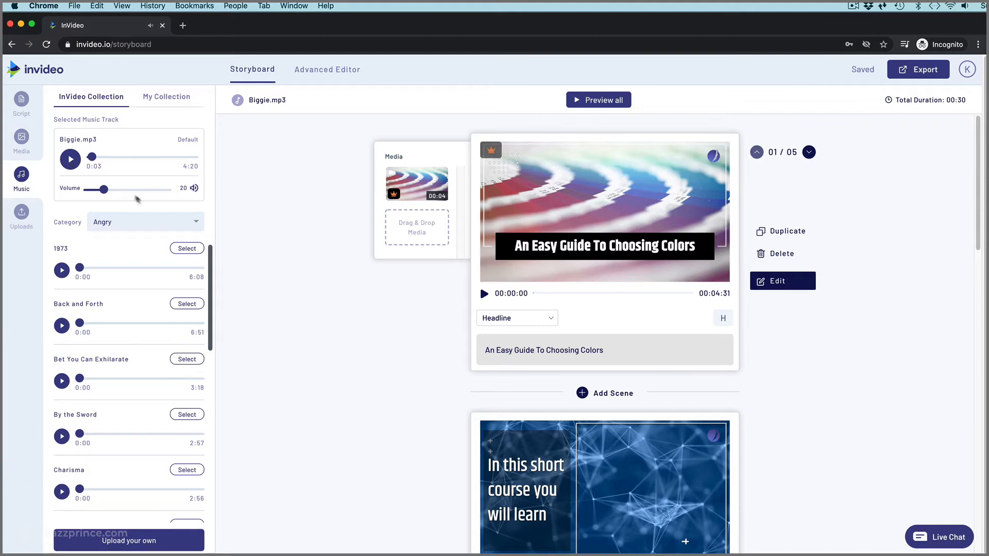
Step: Filter the InVideo music collection to the Inspirational category
click(196, 225)
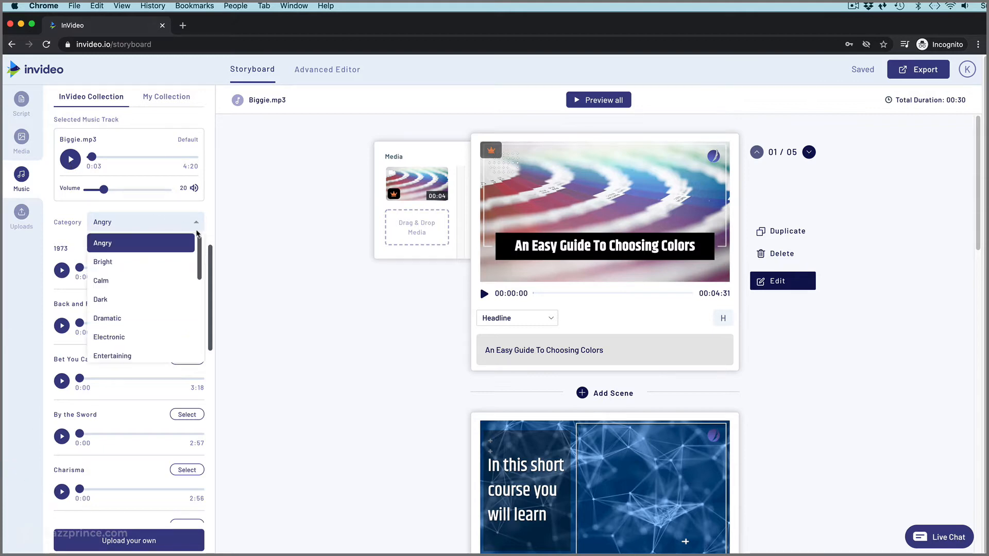
drag(199, 243, 209, 295)
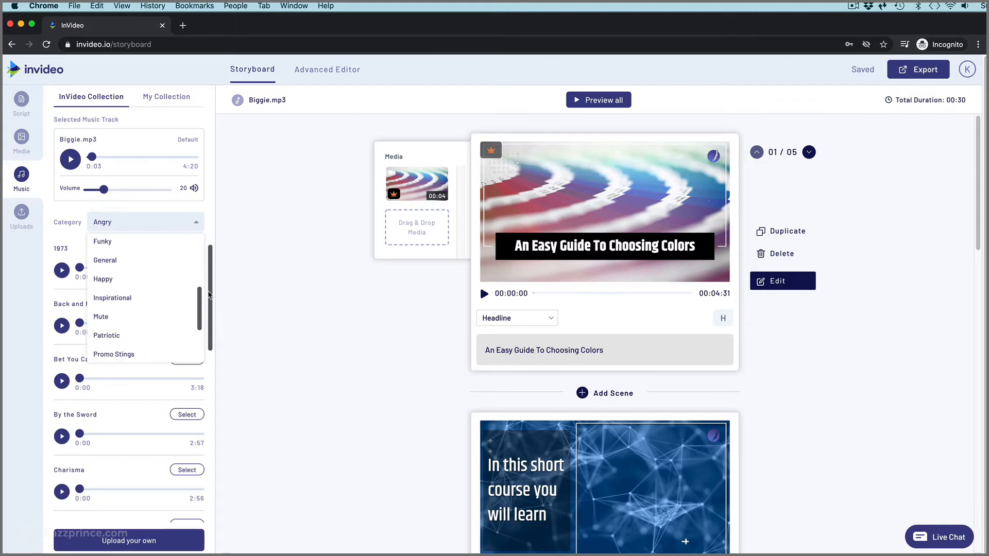
click(157, 297)
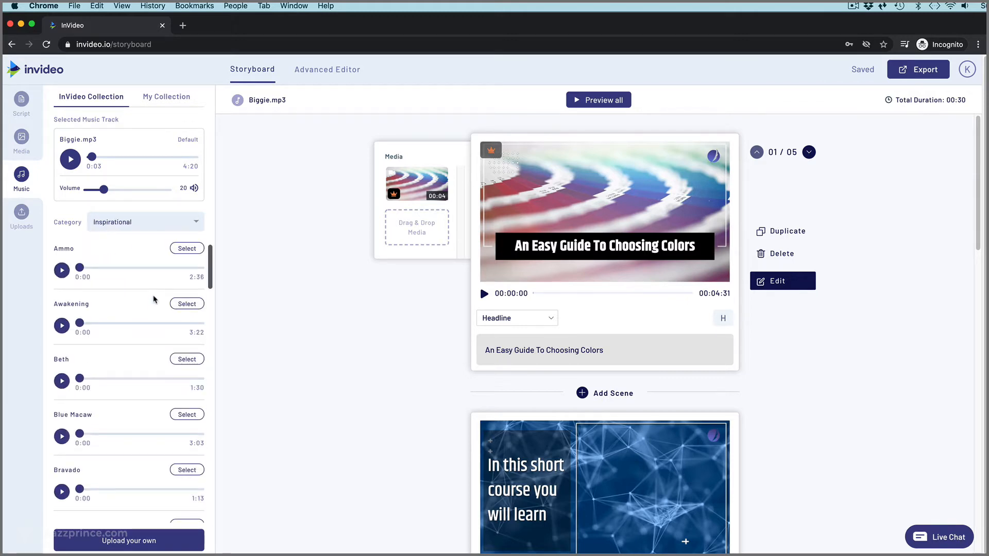
Step: Upload Easy Lemon.mp3, sample it, and select it as the video's music track
click(149, 540)
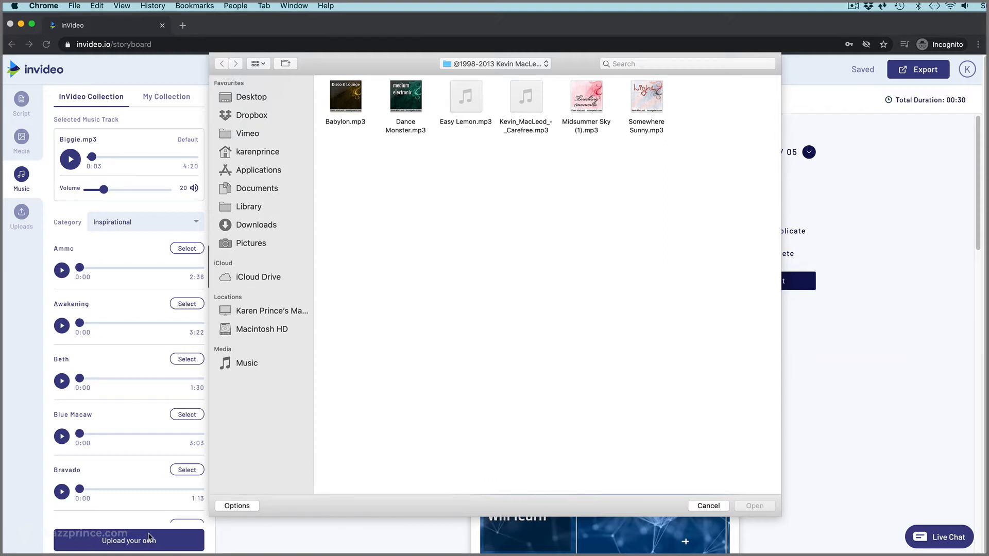
click(458, 89)
click(768, 507)
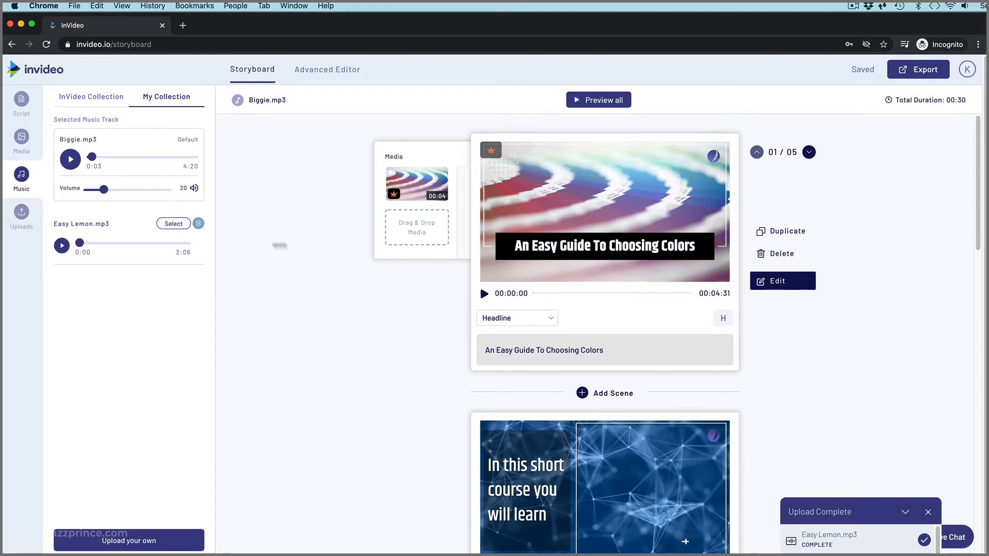
click(62, 247)
click(61, 246)
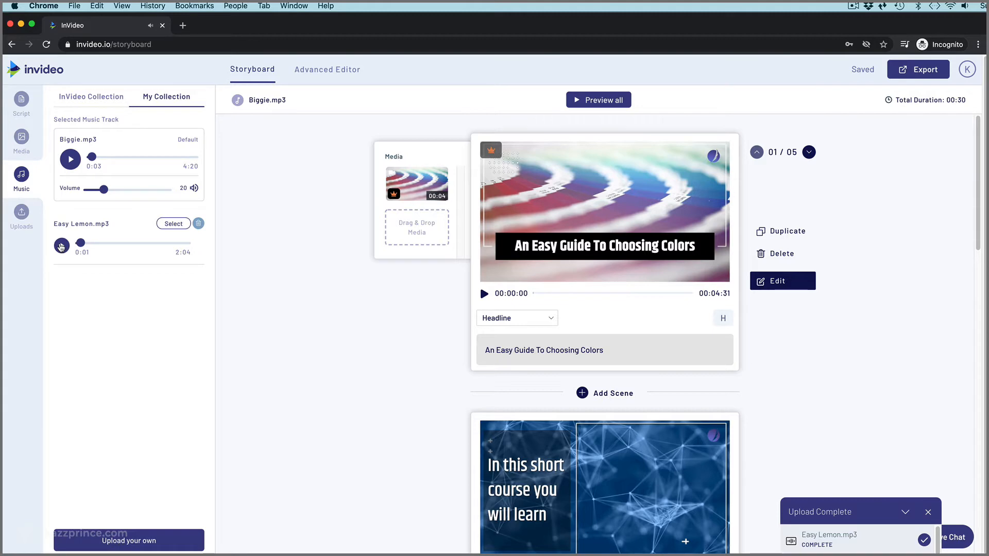
click(174, 224)
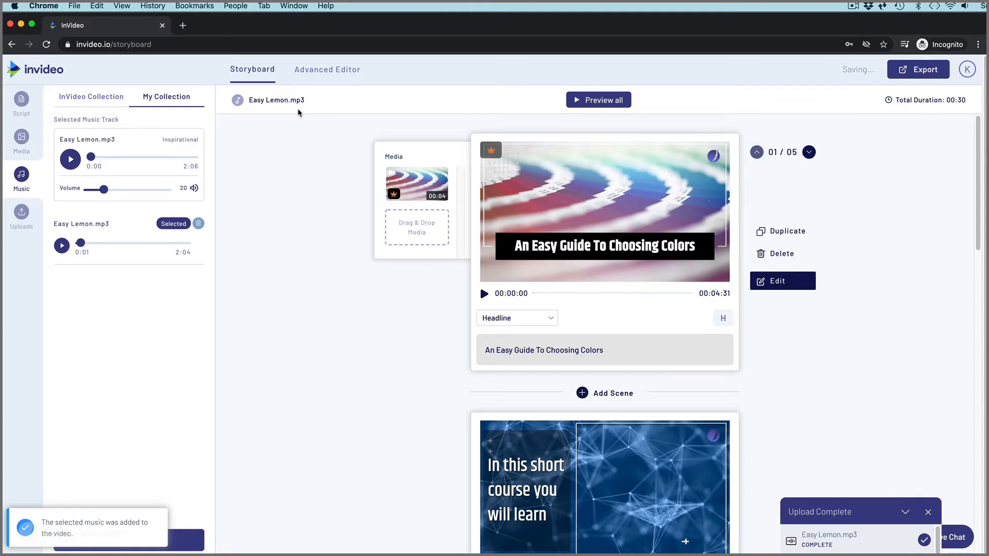
Step: Add the 03:25 audio file from the uploaded media to the video
click(21, 212)
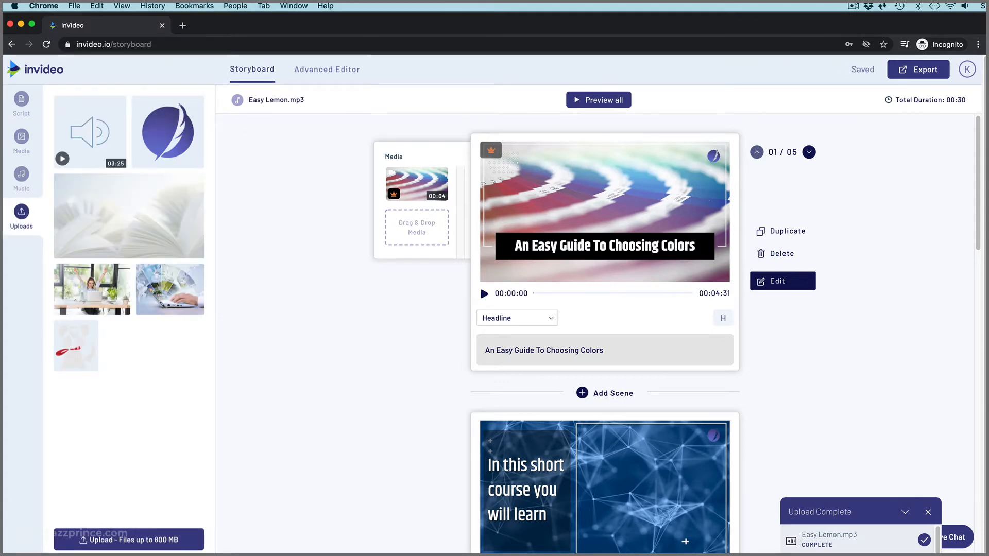
mouse_move(102, 127)
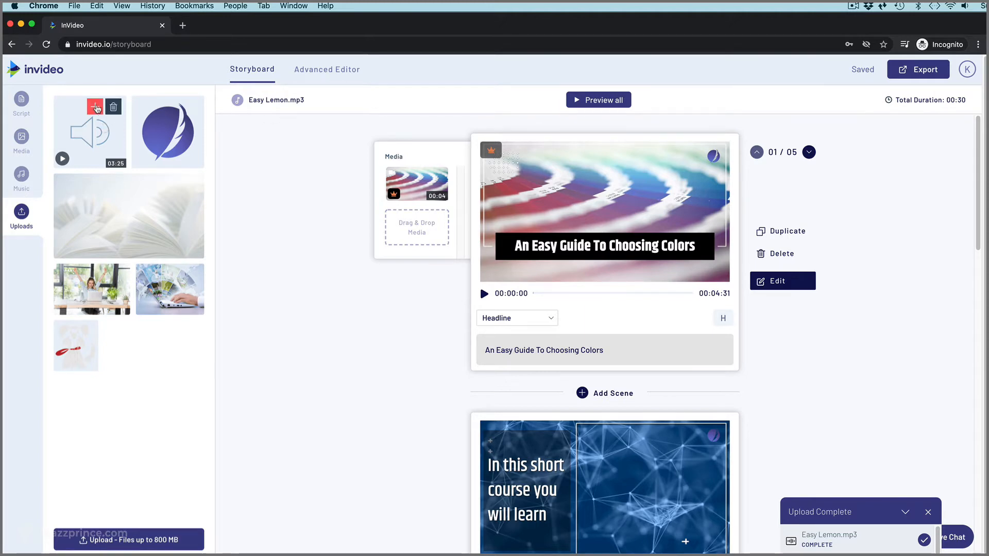
click(96, 108)
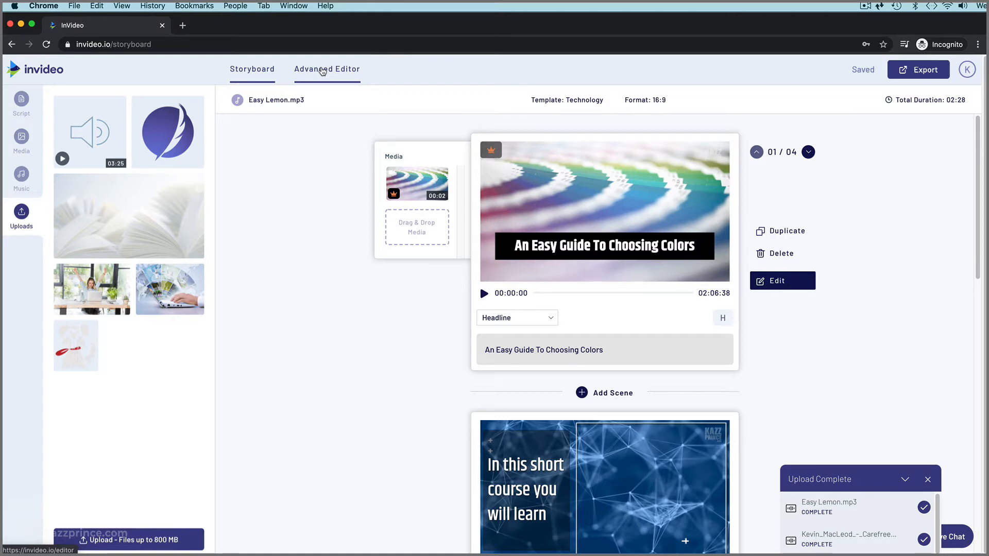
Step: Open the project in the Advanced Editor and play a short sample of the Easy Lemon.mp3 track
click(323, 71)
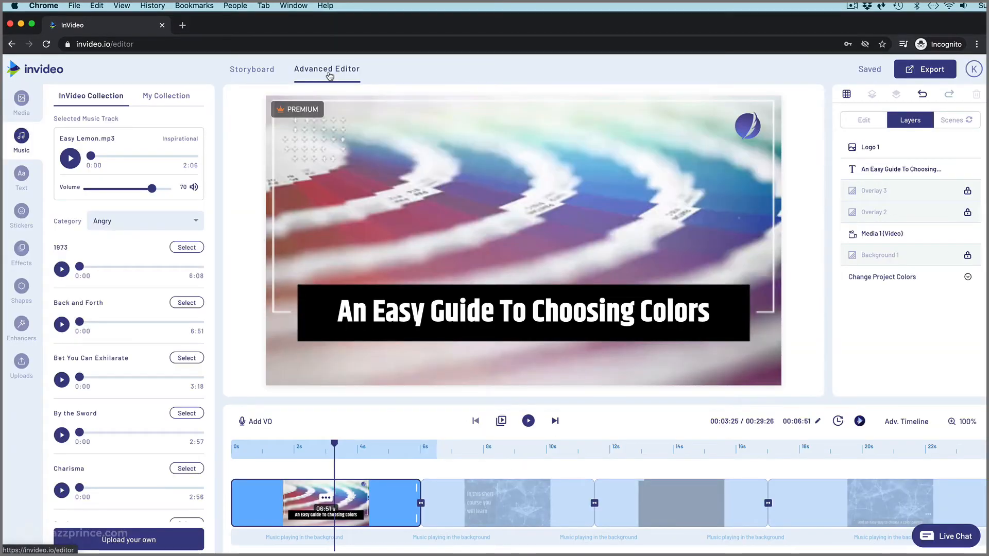
click(70, 158)
click(70, 158)
Step: Sample the uploaded 03:25 audio file, add it as a voice-over, and preview all scenes briefly
click(20, 362)
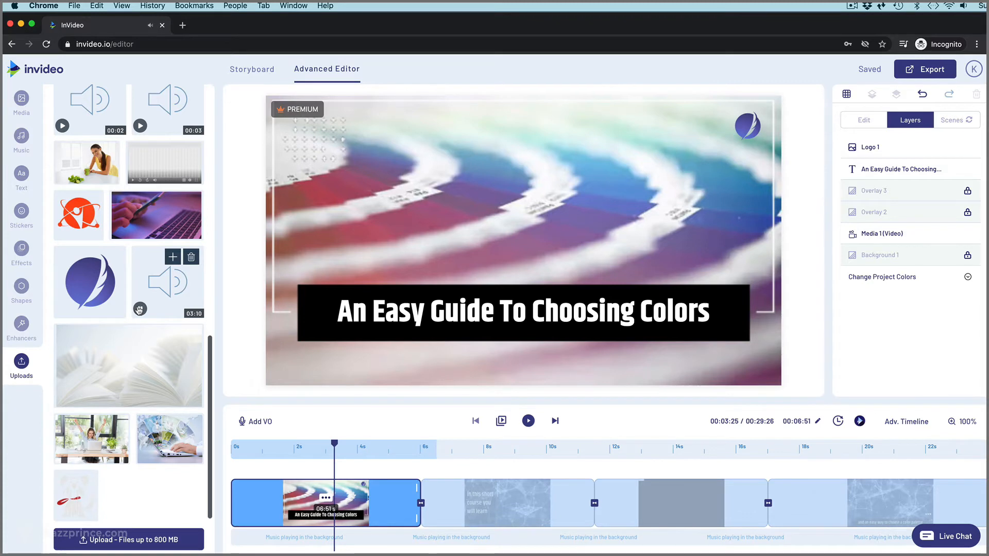
click(140, 310)
click(173, 257)
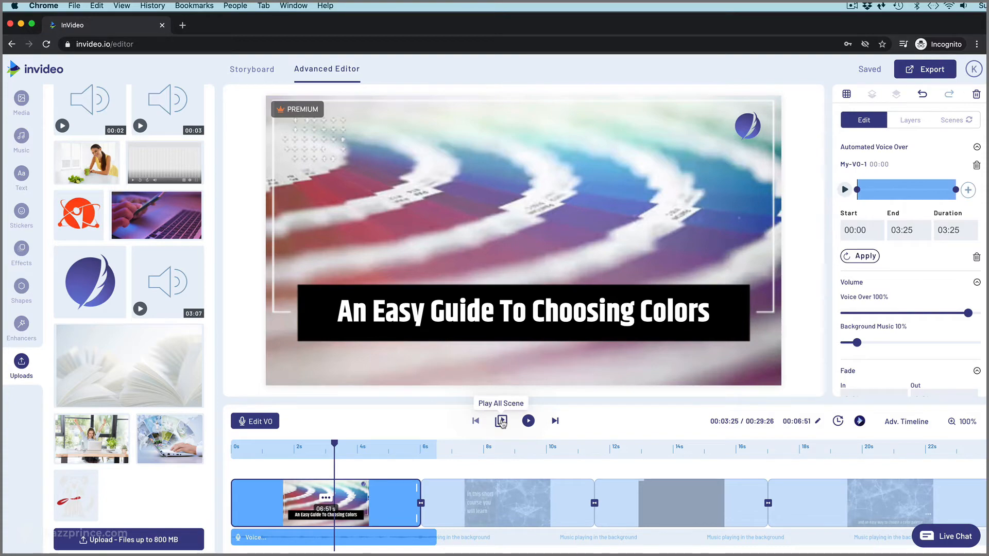
click(502, 422)
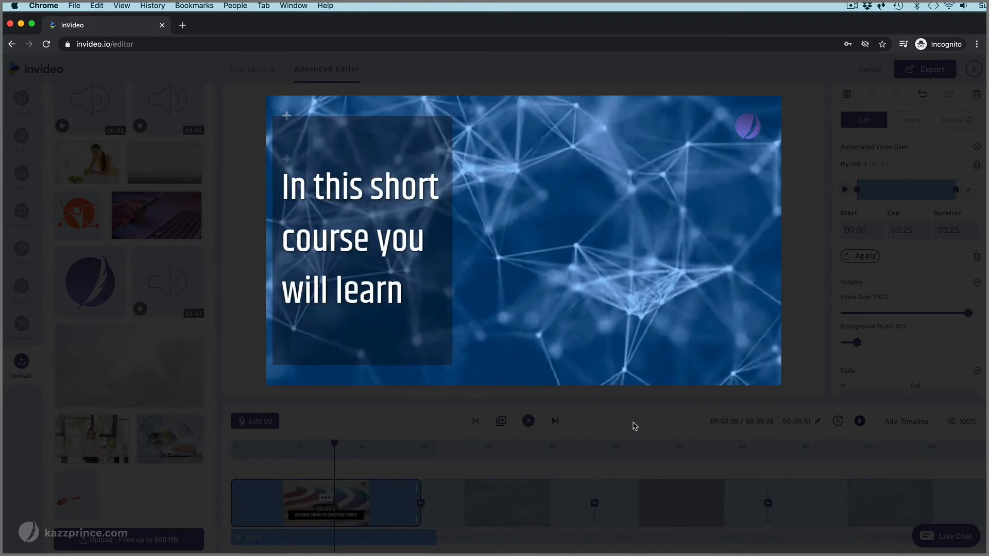
key(space)
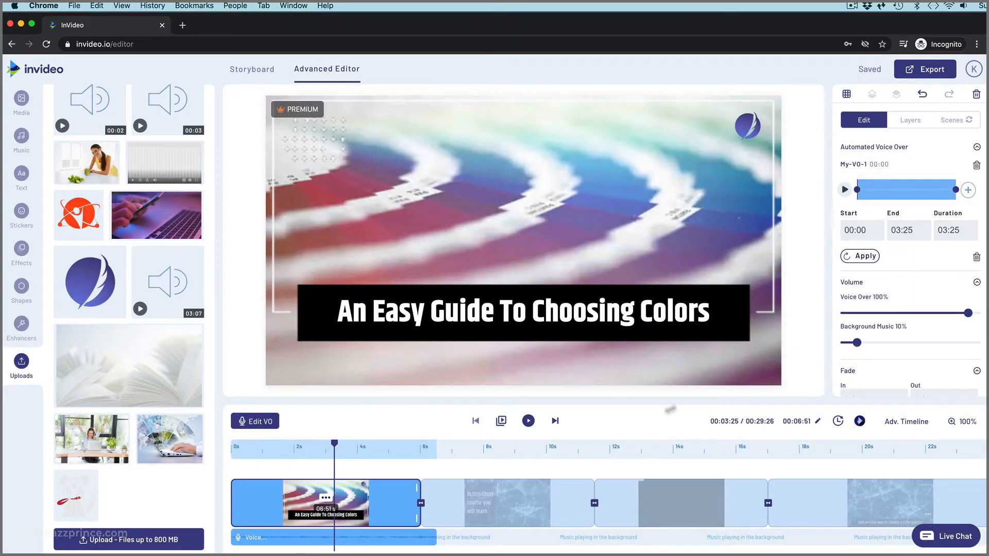
Step: Set the voice-over volume to 0% and the background music to 70%, and preview all scenes
drag(967, 316, 937, 342)
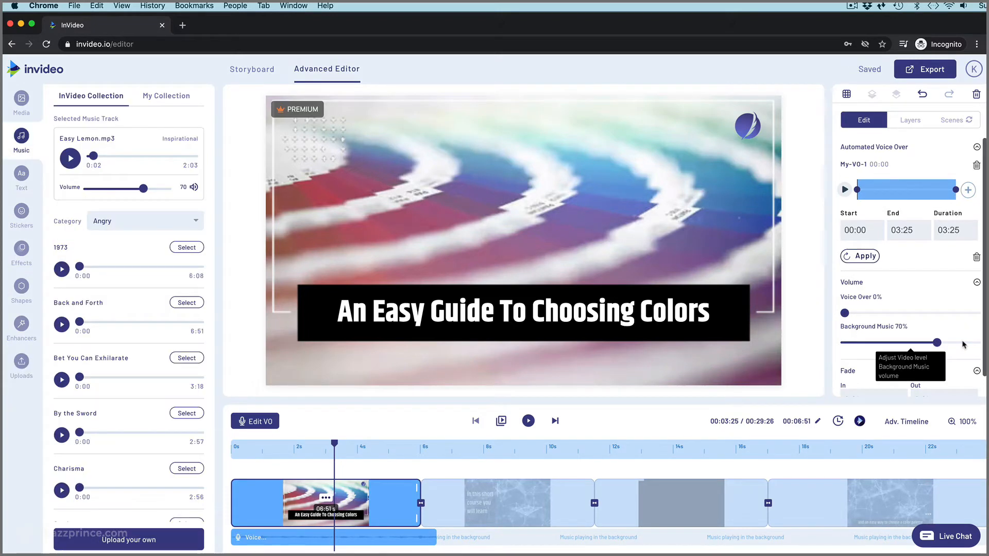
click(500, 420)
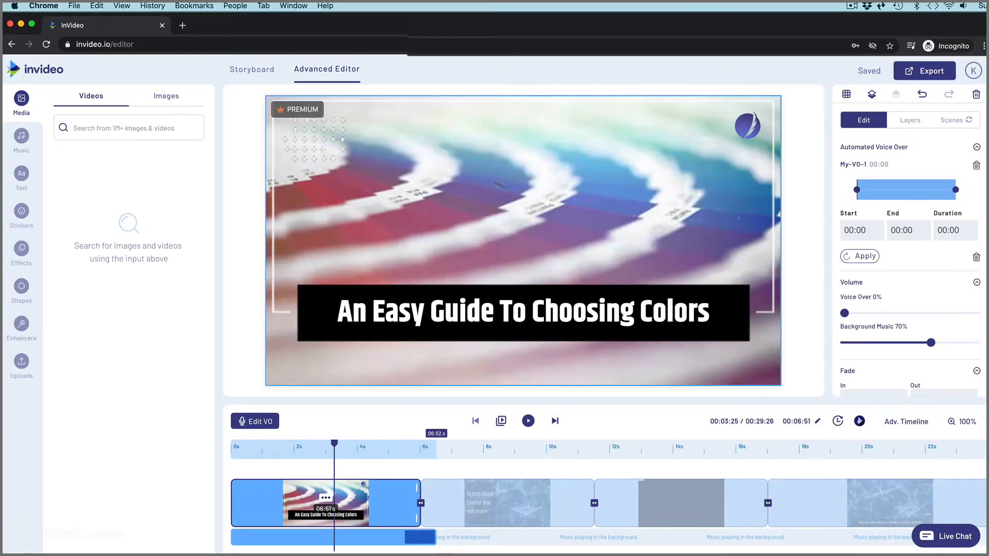
Step: Return to the storyboard and view its music options and uploaded media
click(257, 72)
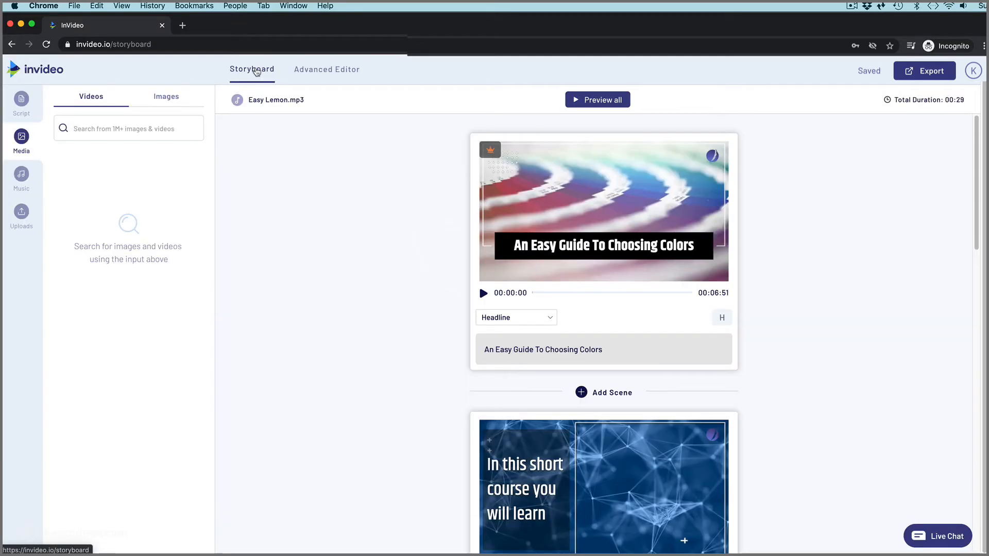
click(22, 176)
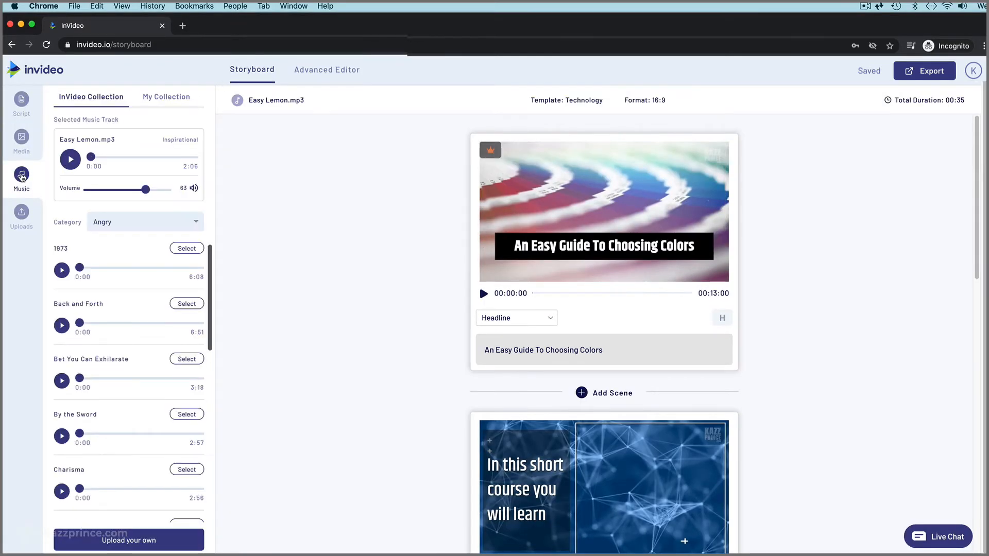
click(22, 213)
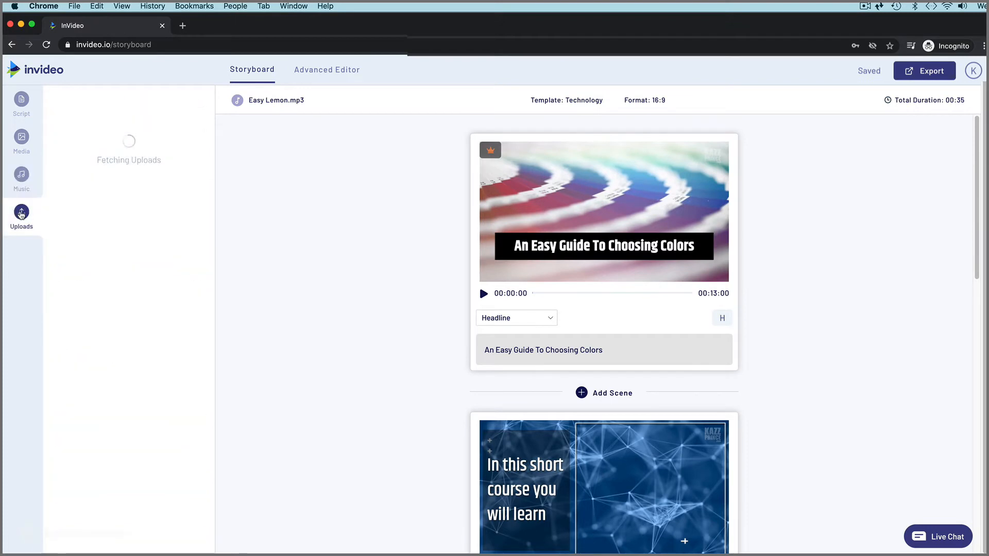
Step: Open the first storyboard scene for editing and show its layers in the advanced timeline
mouse_move(364, 194)
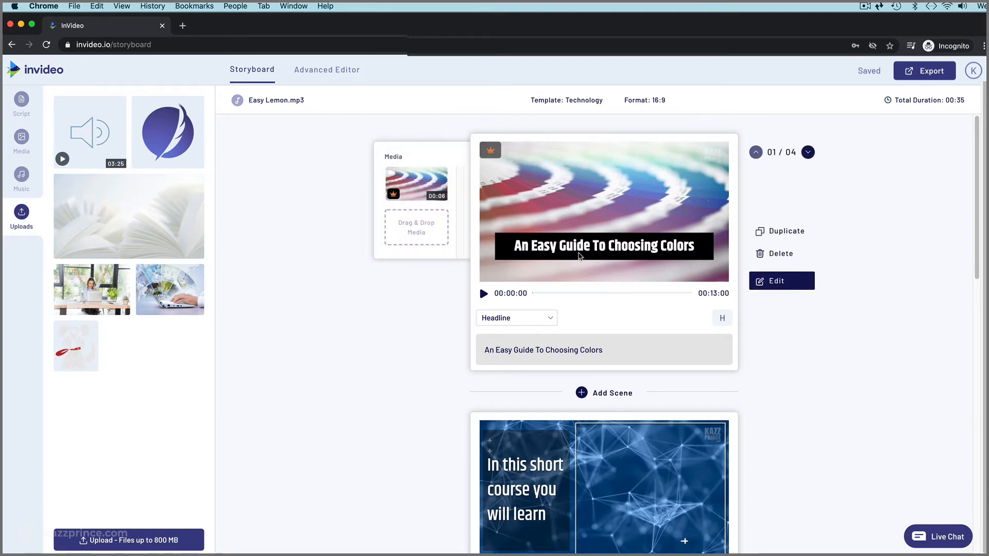
click(779, 282)
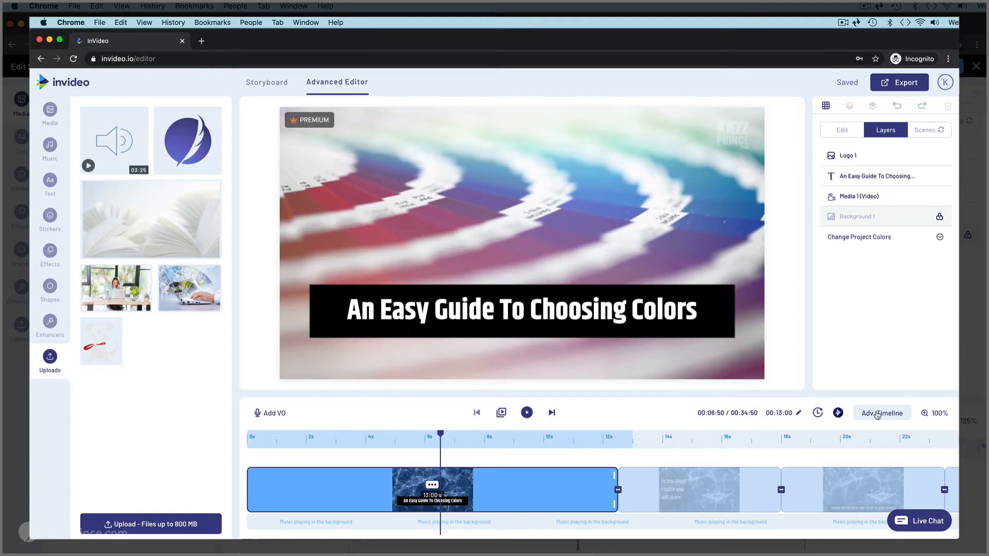
click(878, 415)
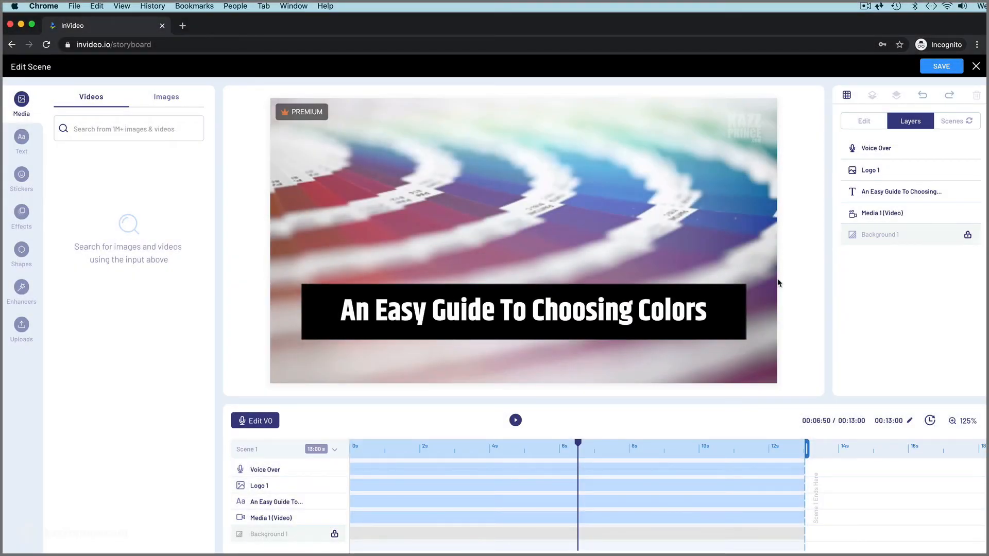
Step: Show the style settings of the "An Easy Guide To Choosing Colors" headline and save the scene
click(721, 298)
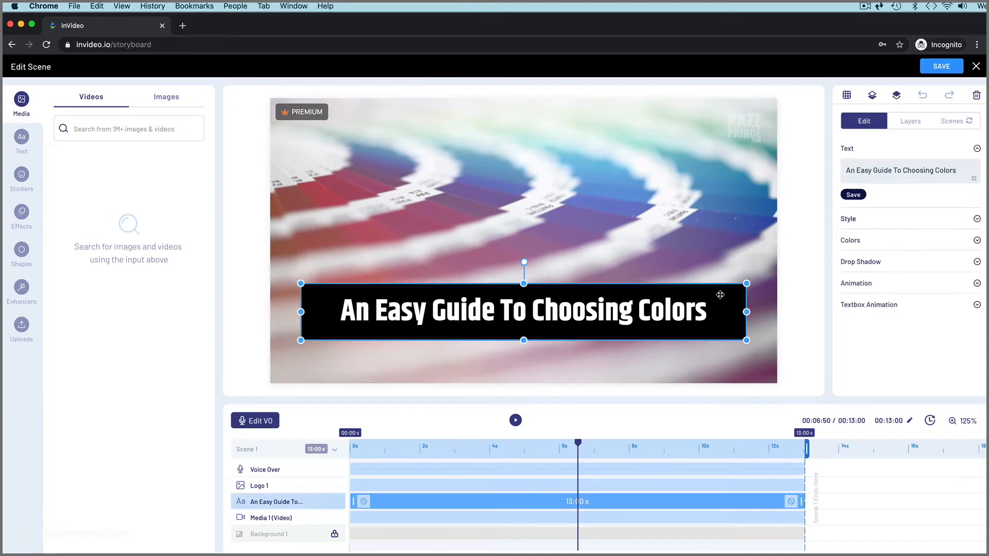
click(977, 219)
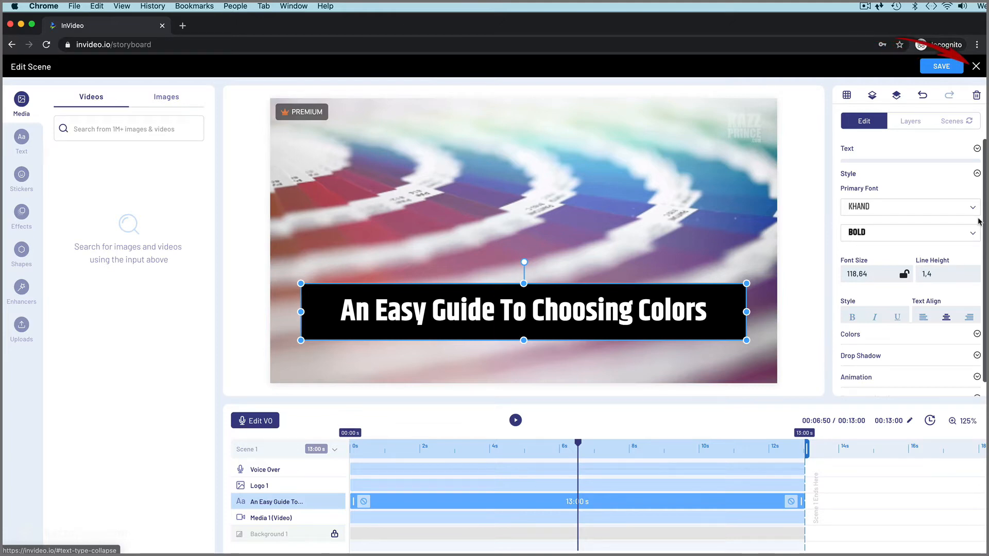
click(942, 66)
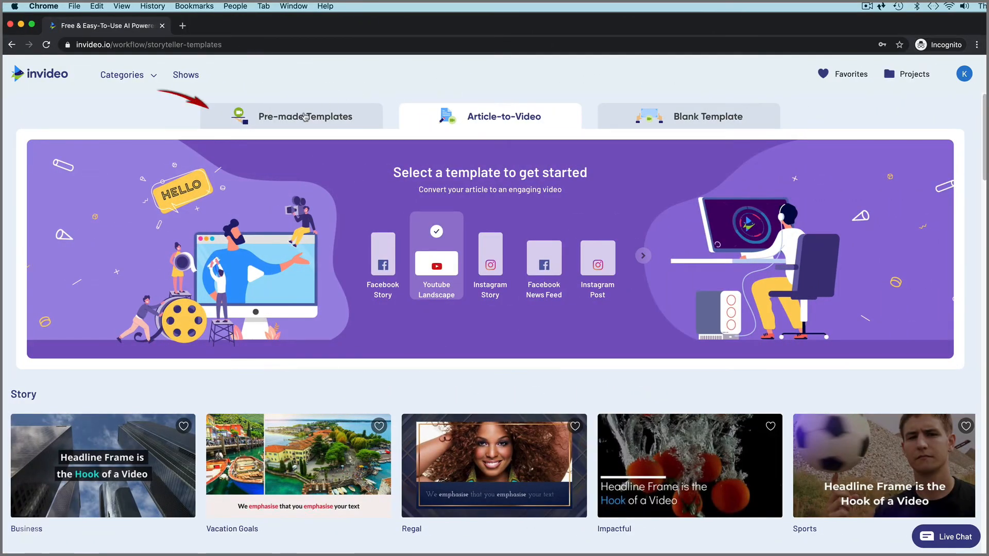
Step: Browse the pre-made templates in the YouTube Landscape format
click(305, 117)
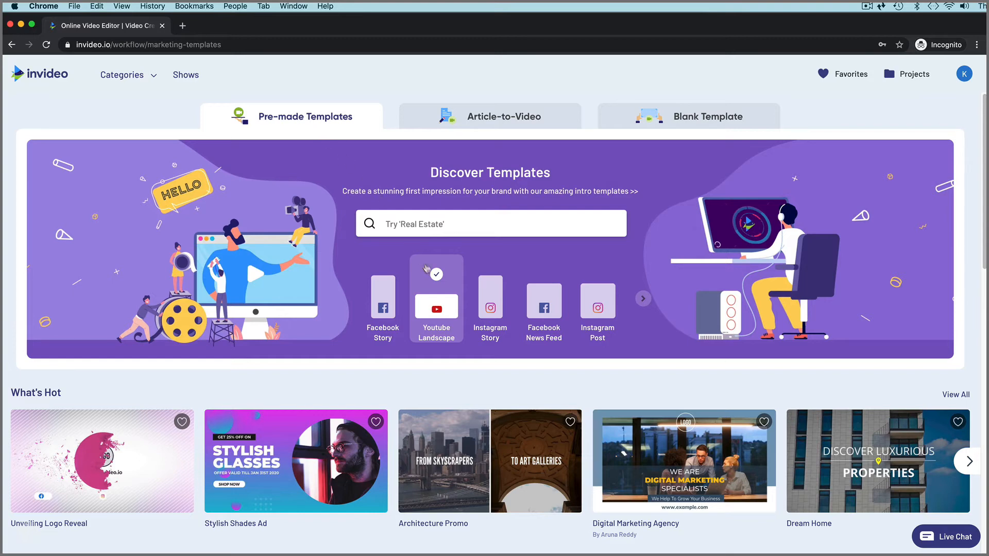
click(427, 304)
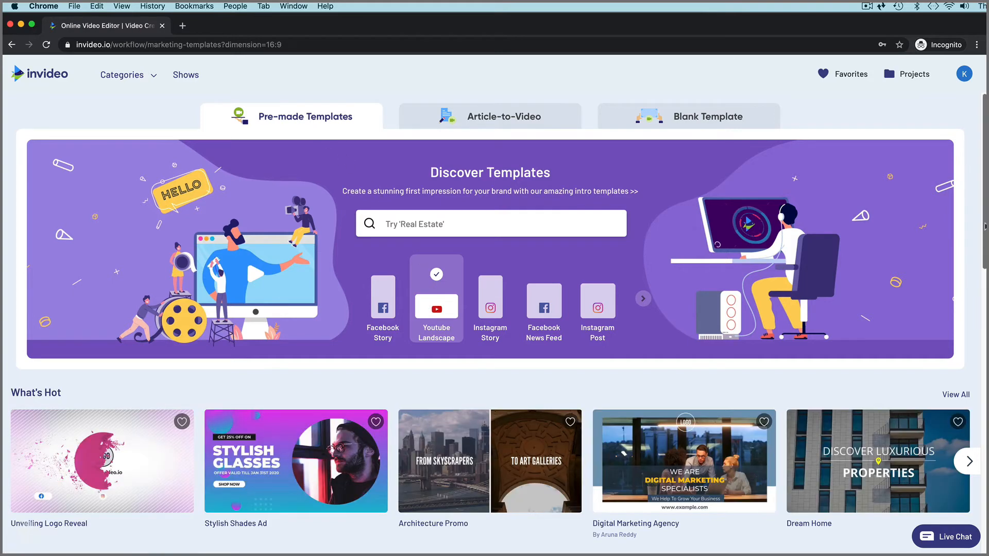
scroll(495, 324, down, 5)
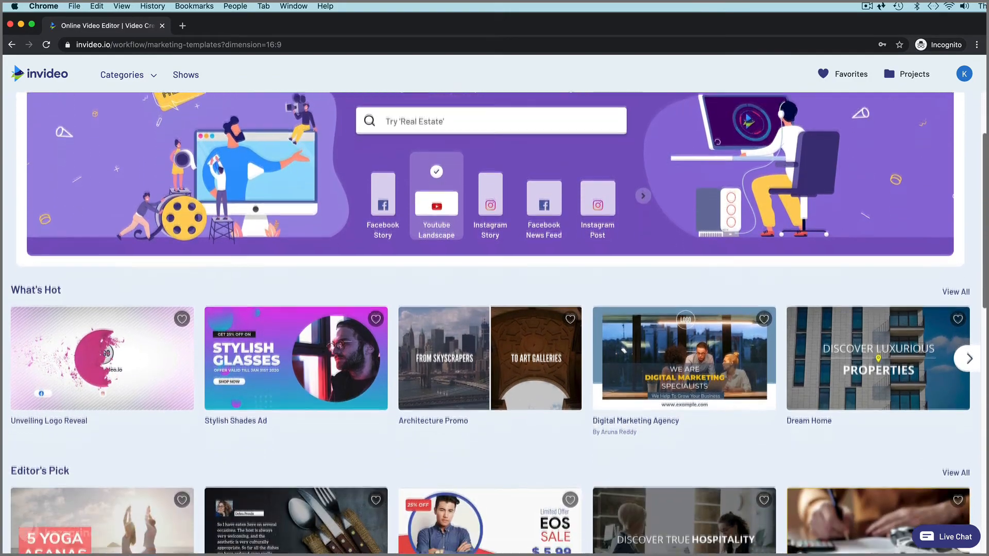
scroll(494, 324, down, 2)
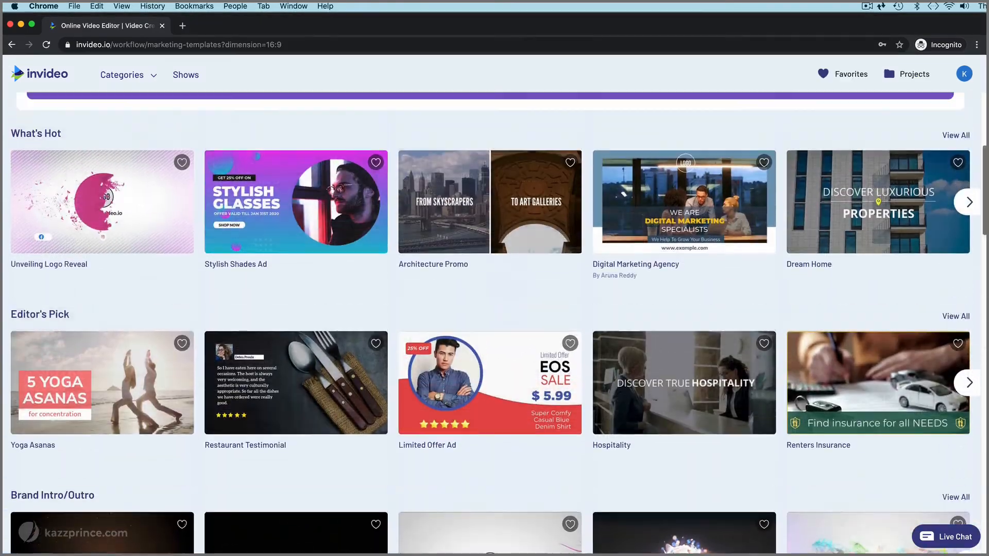
scroll(494, 309, up, 5)
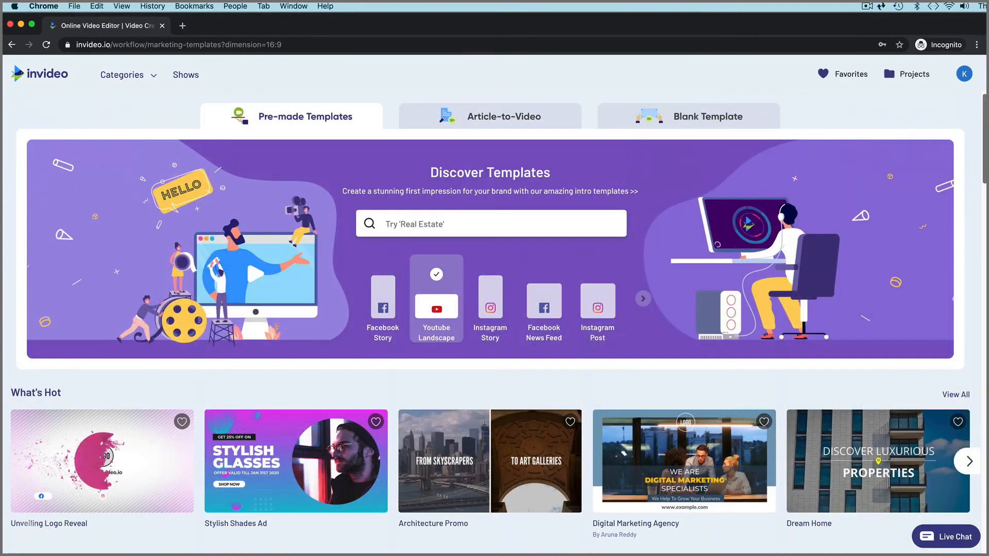
Step: Look through the complete list of template categories and return to the main templates page
click(124, 76)
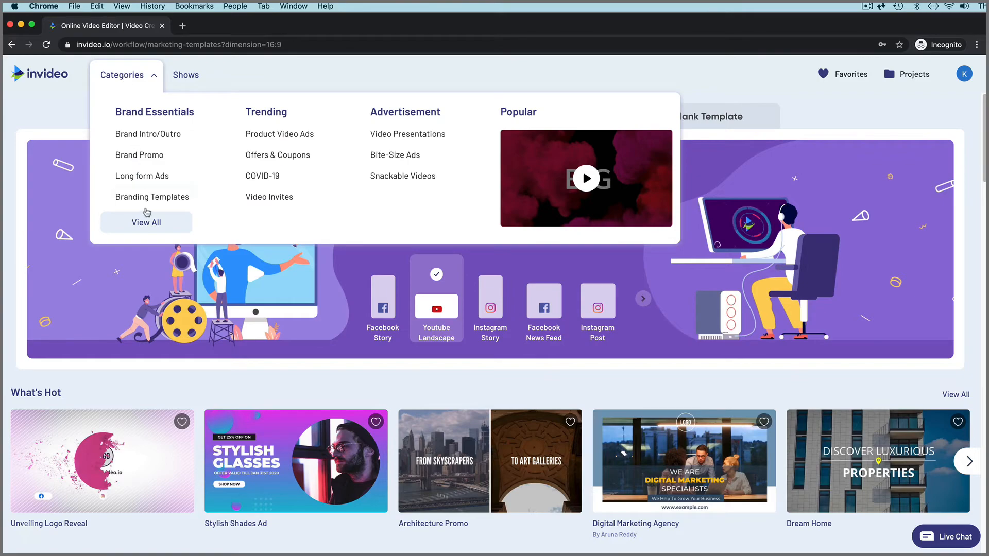
click(146, 223)
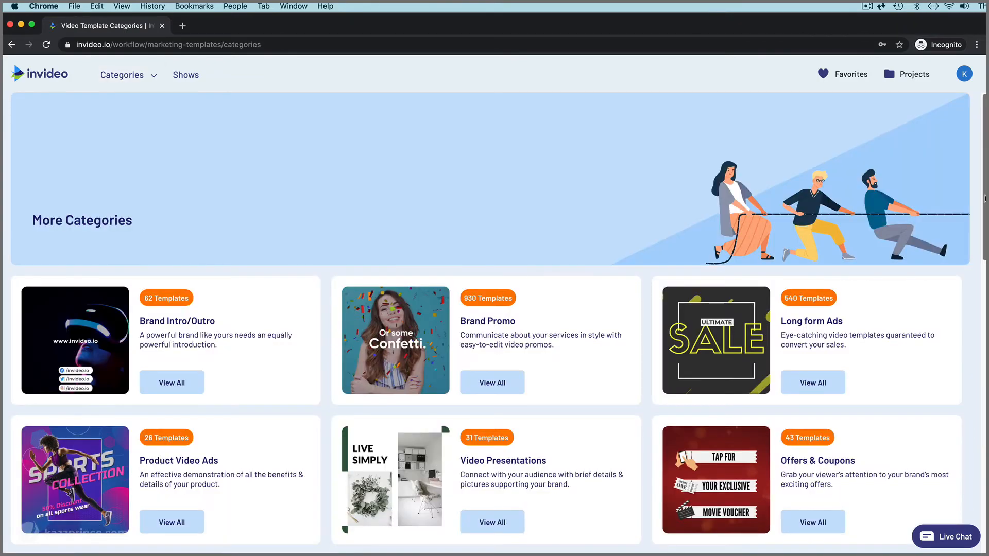
scroll(146, 222, down, 3)
scroll(495, 323, down, 2)
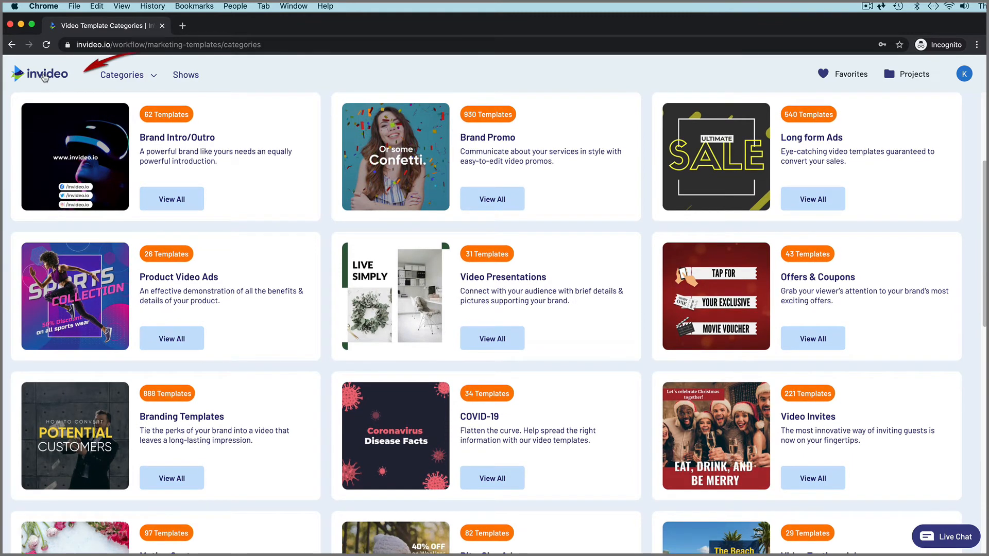
click(44, 77)
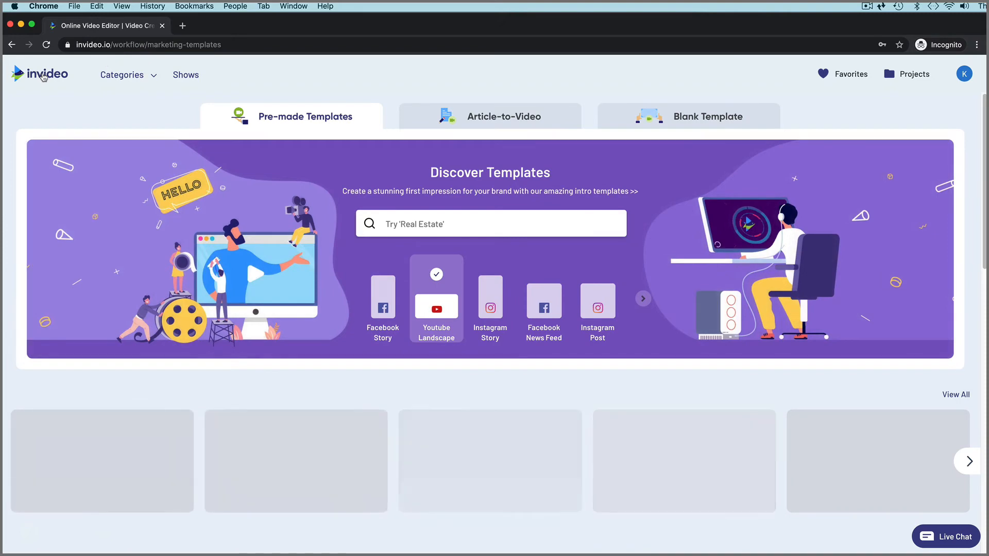
Step: Search the pre-made templates for Real Estate and browse all Wide (16:9) templates
click(419, 223)
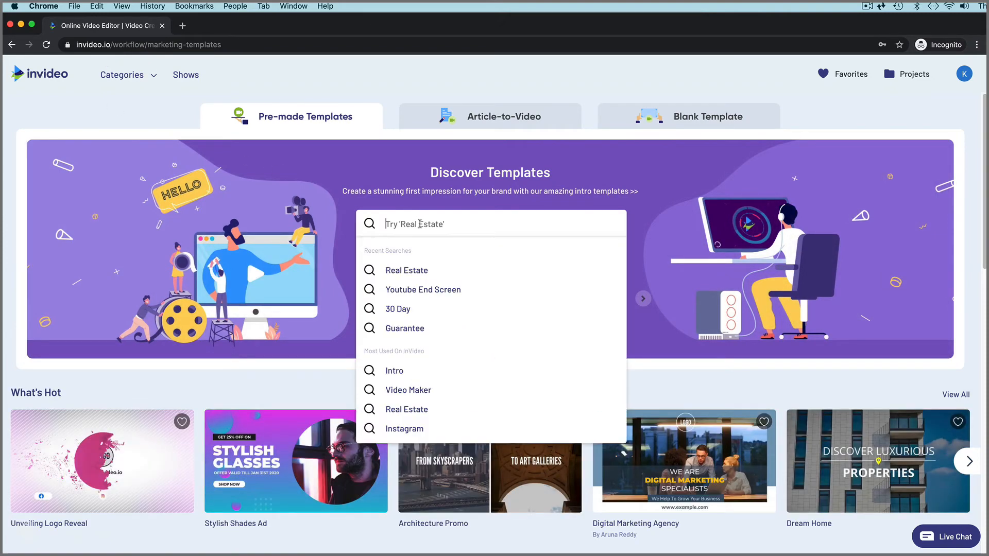
click(407, 272)
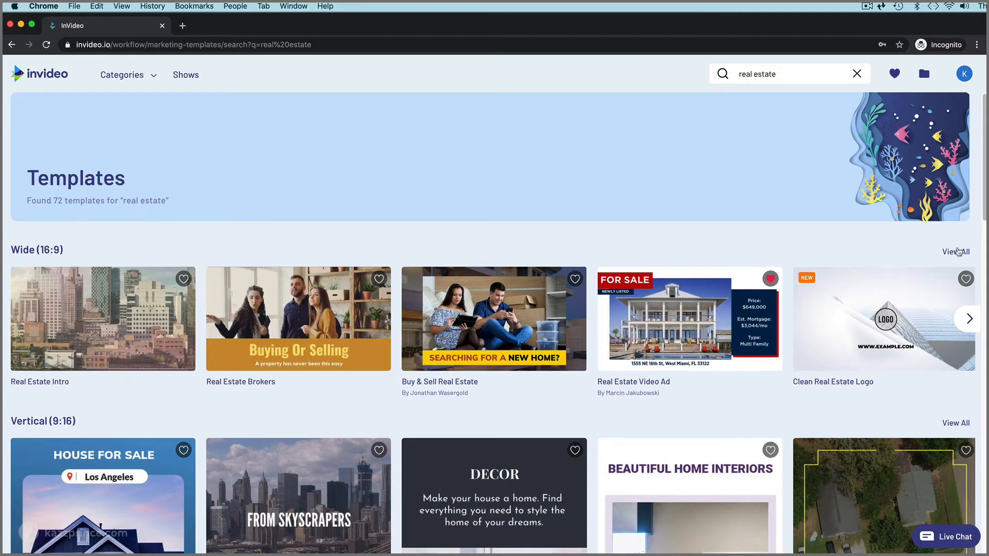
click(957, 253)
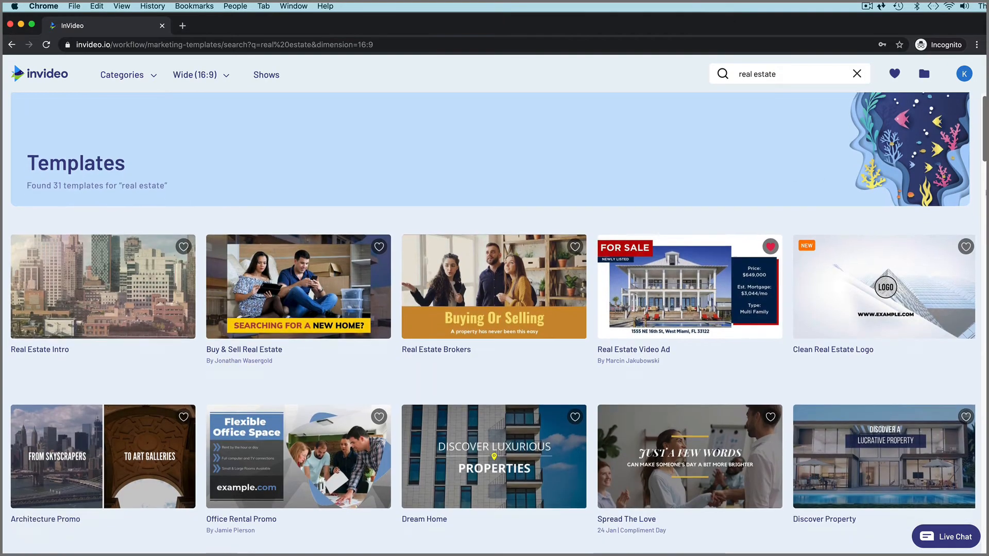
scroll(956, 253, down, 4)
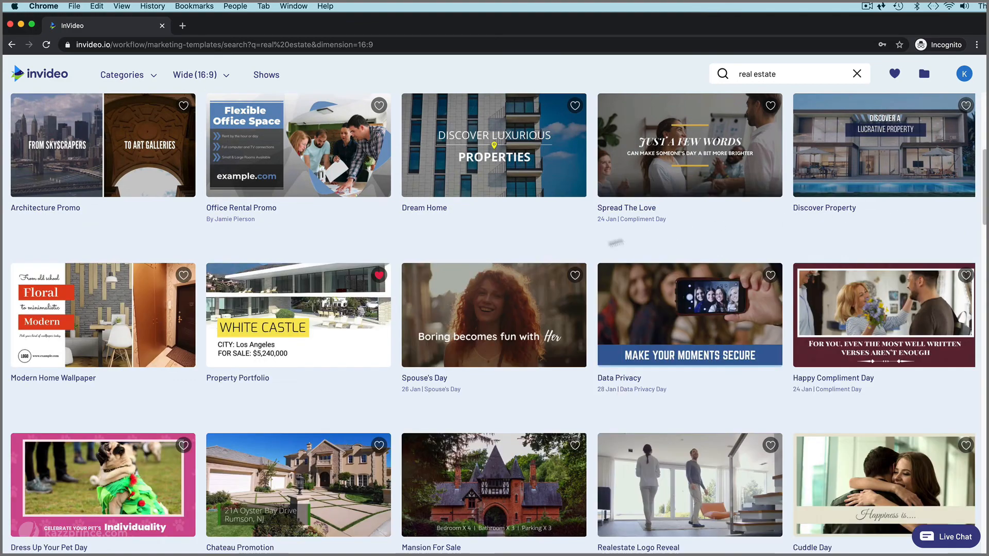
Step: Preview the Property Portfolio template and start a Wide (16:9) project from it
mouse_move(321, 334)
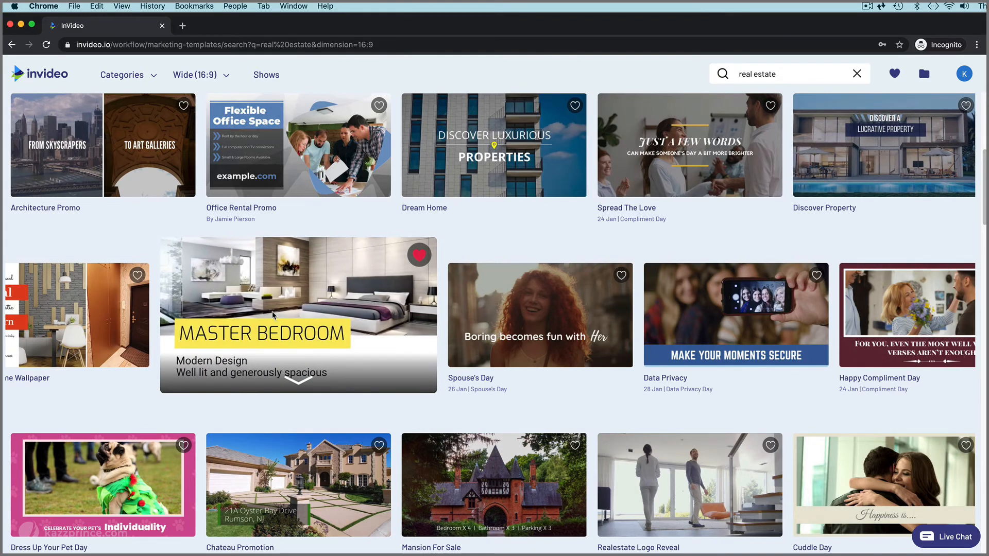
click(274, 316)
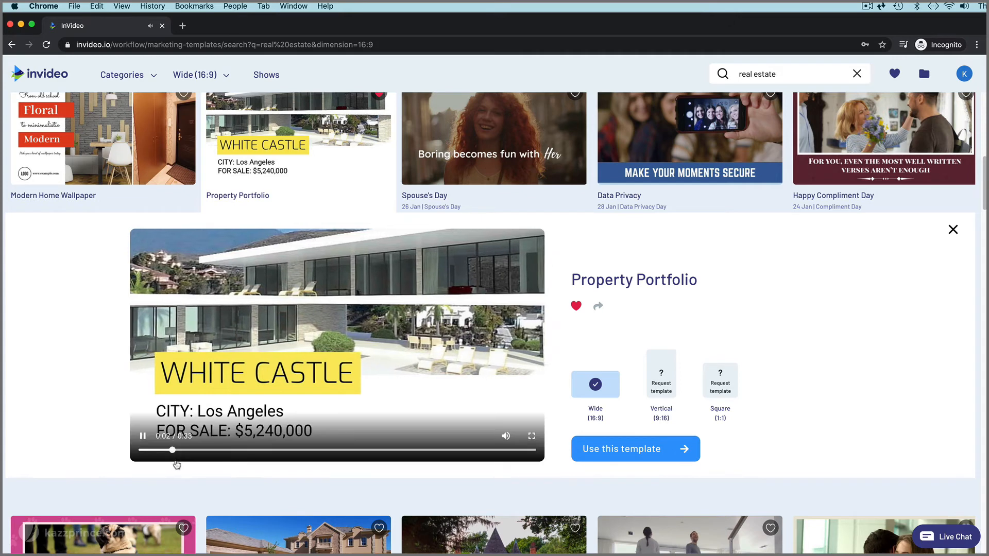
click(143, 436)
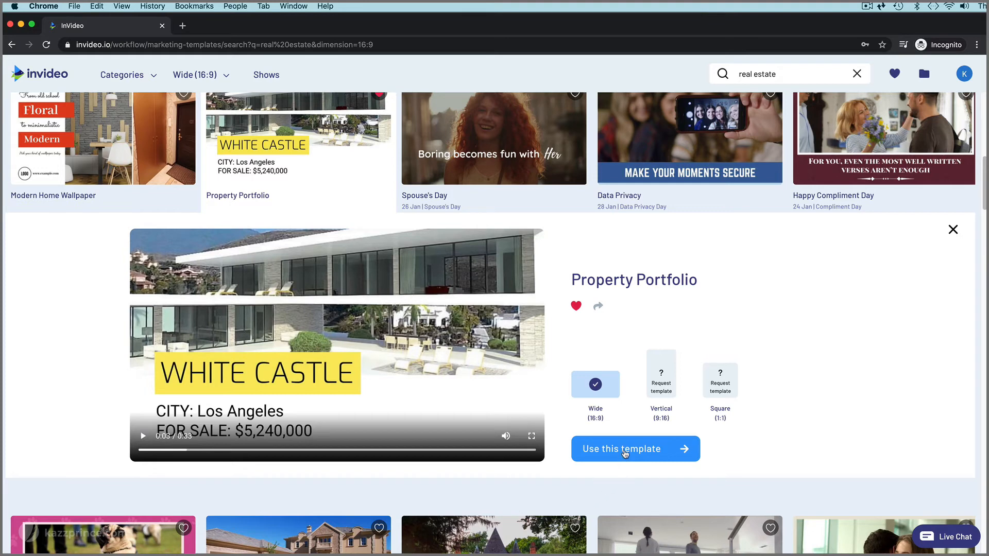
click(624, 452)
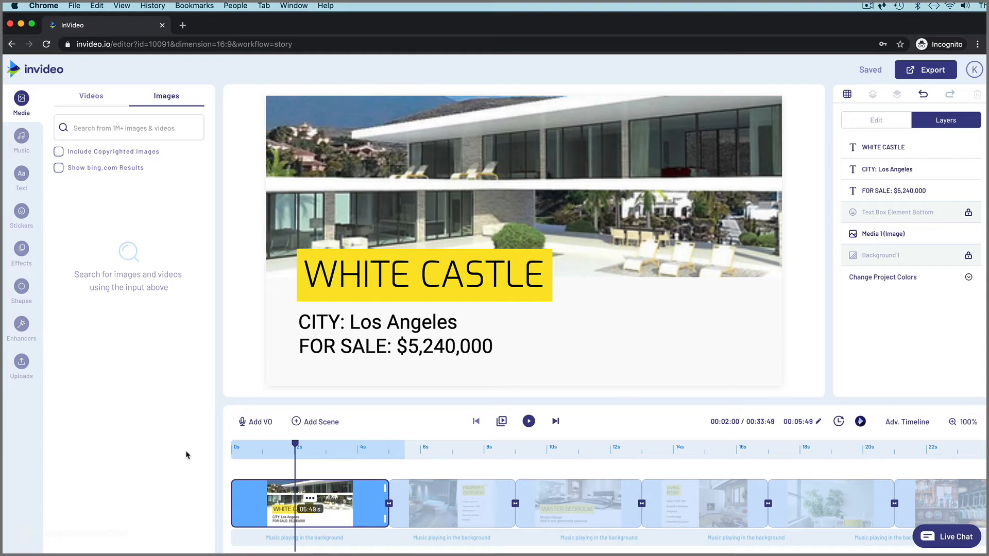
Step: Move the playhead to about 7 seconds to view the Property Overview scene
click(299, 446)
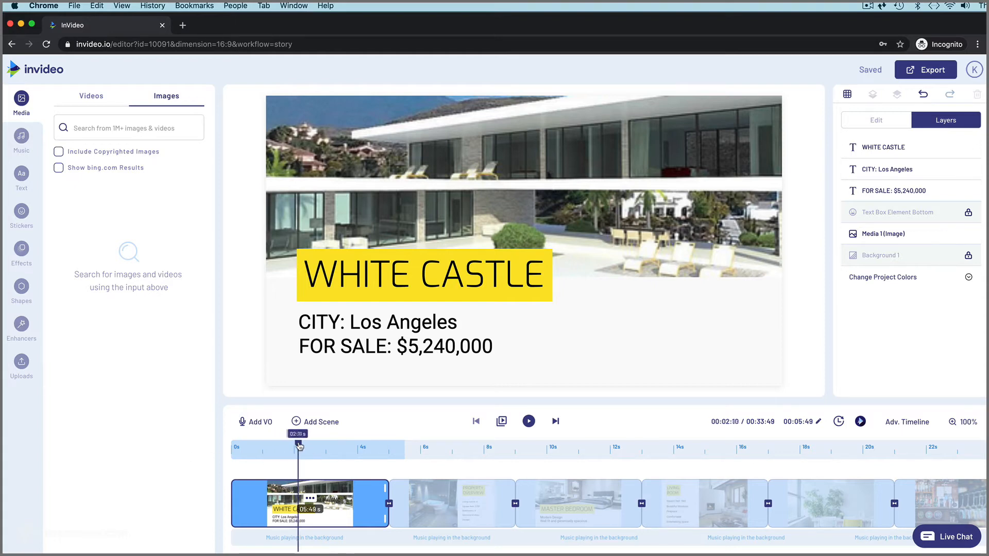
drag(299, 446, 456, 460)
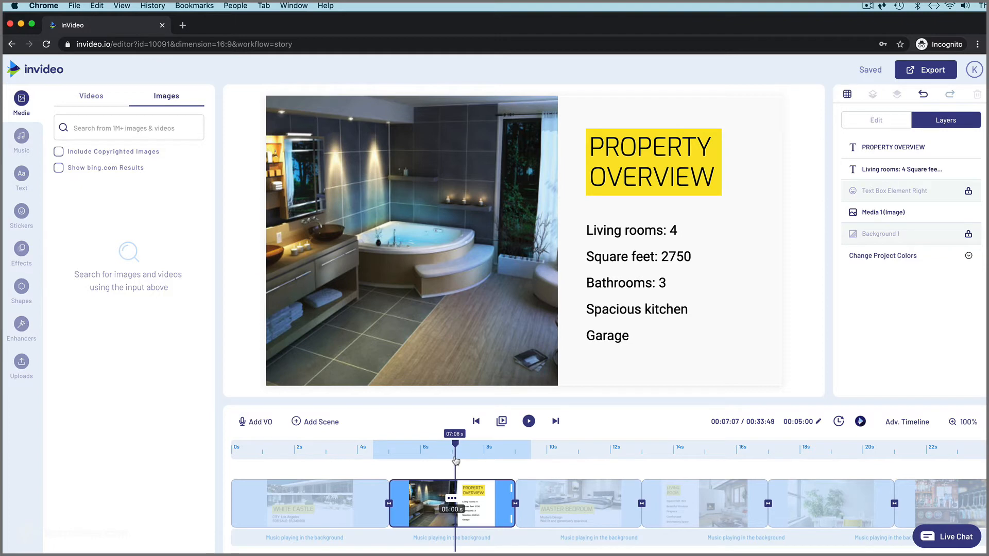
Step: Open the White Castle scene, select its image, and look through the video, image and music libraries
click(320, 500)
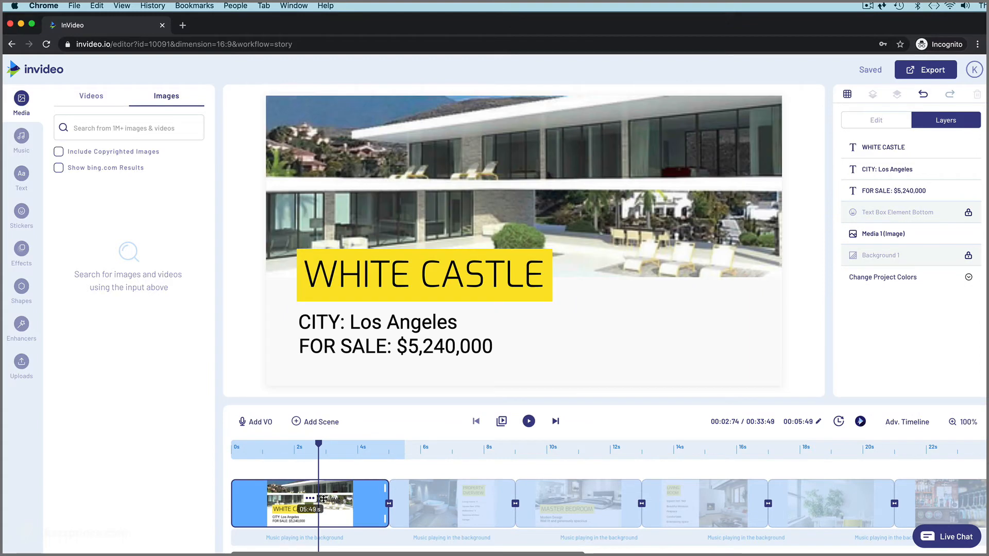
click(289, 221)
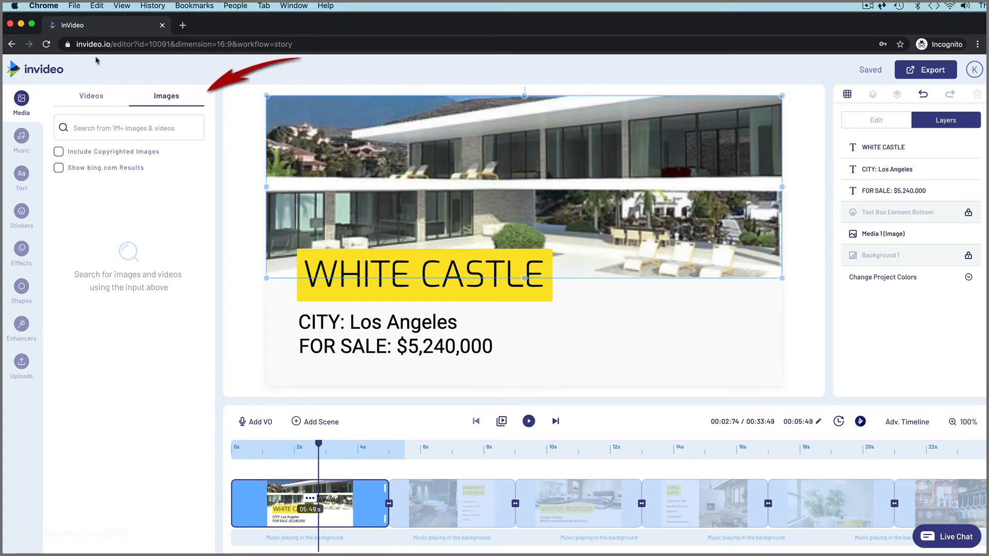
click(91, 97)
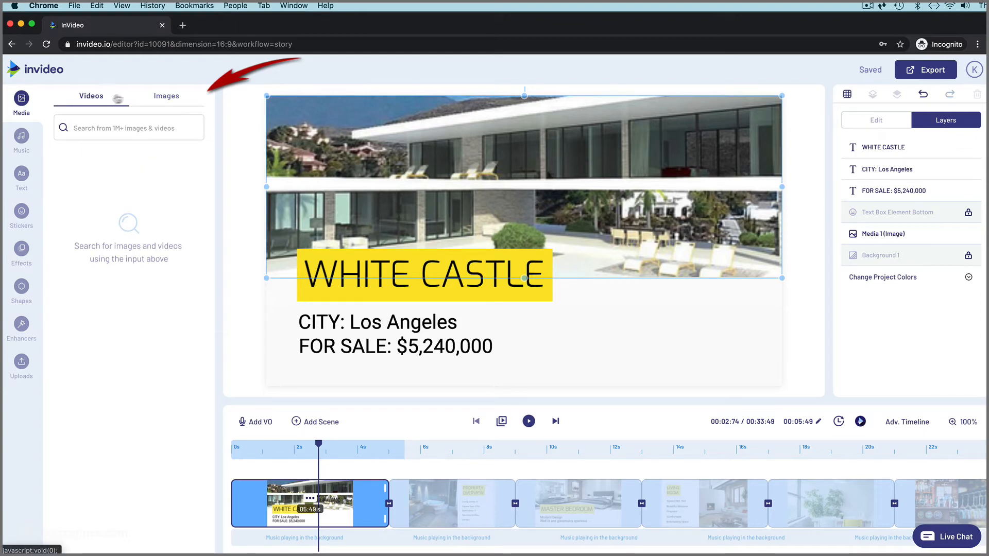
click(165, 97)
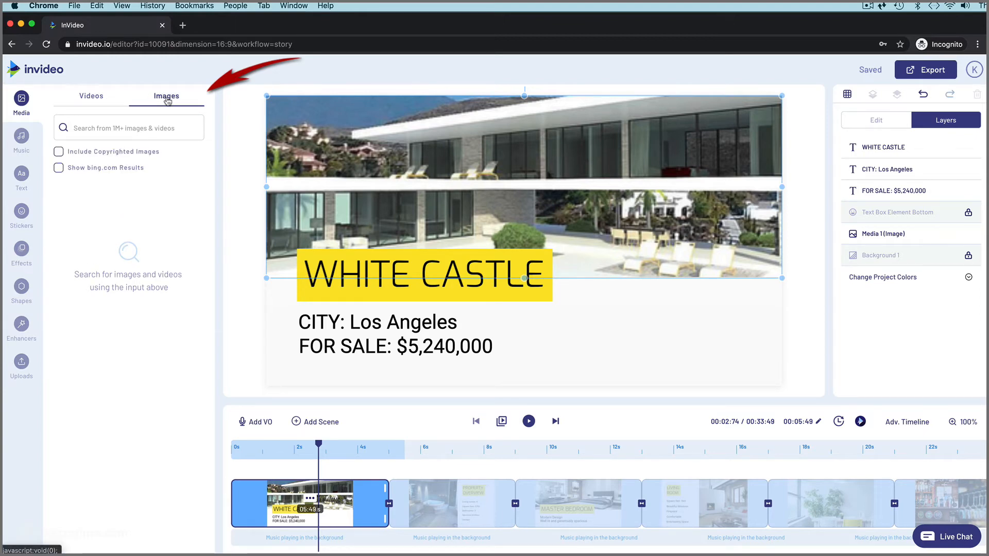
click(27, 138)
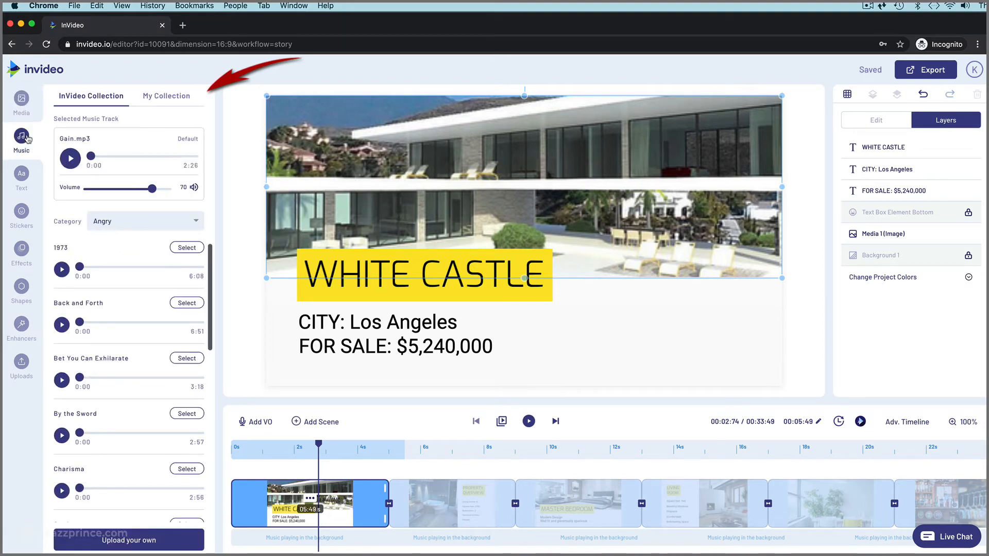
Step: Select the WHITE CASTLE title and look through its text style settings and available font weights
click(451, 279)
click(451, 279)
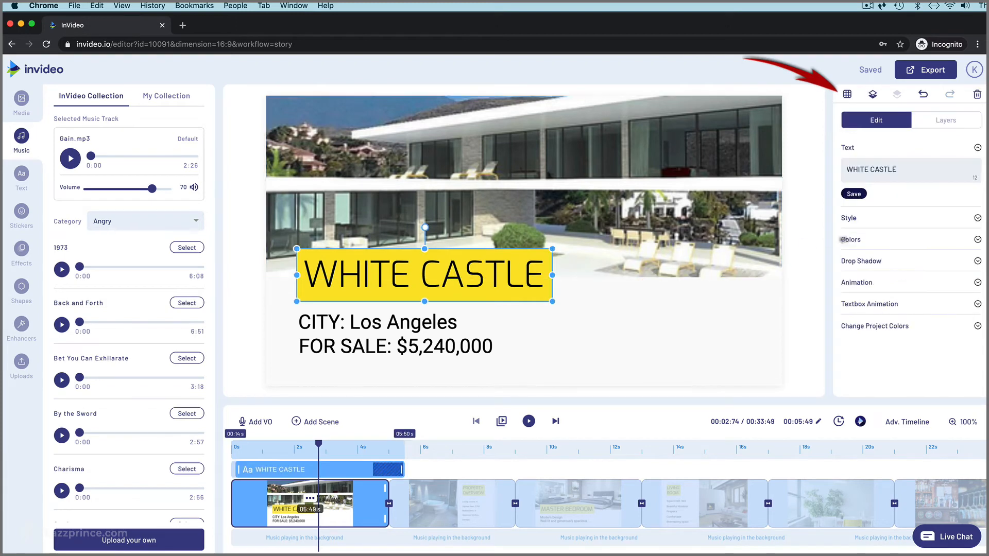
click(975, 219)
scroll(979, 219, down, 1)
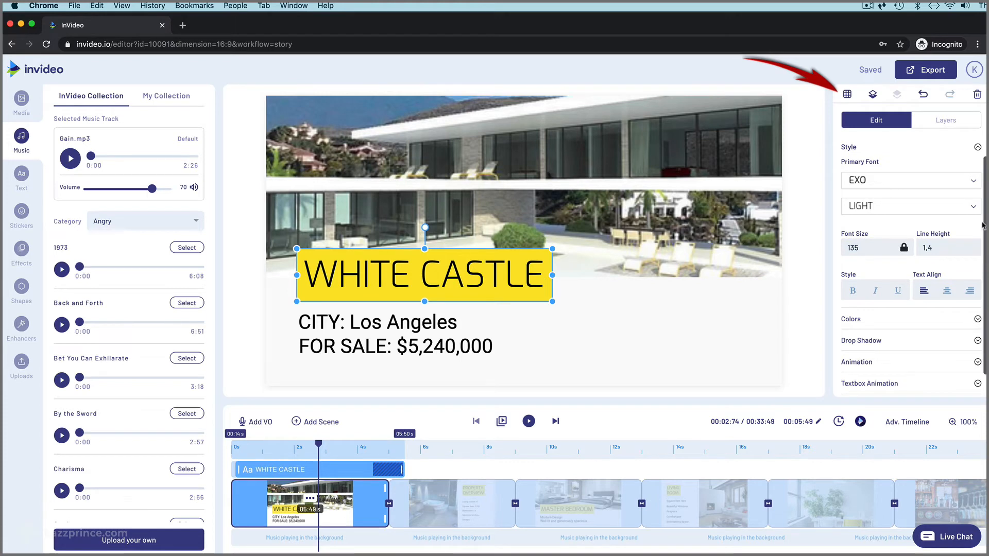
click(973, 207)
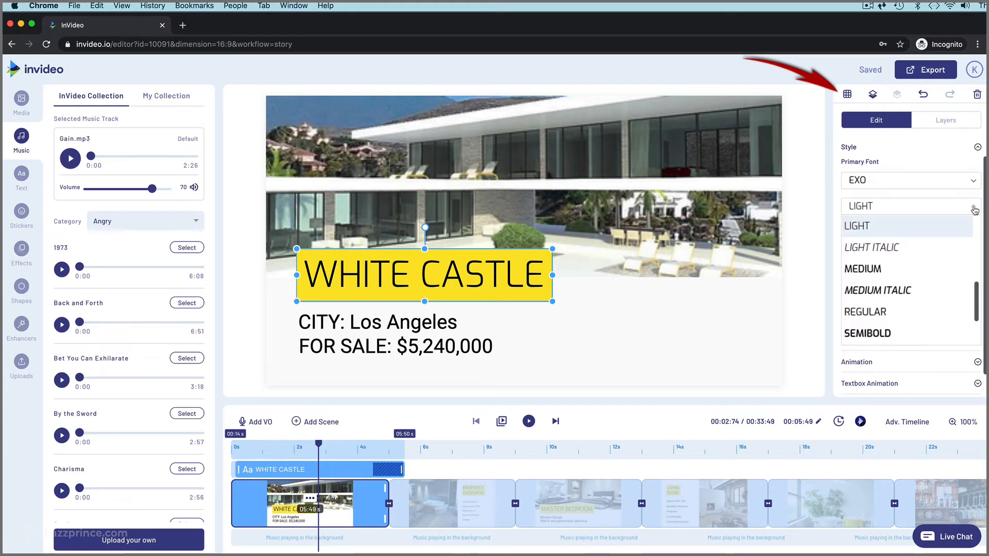
click(978, 148)
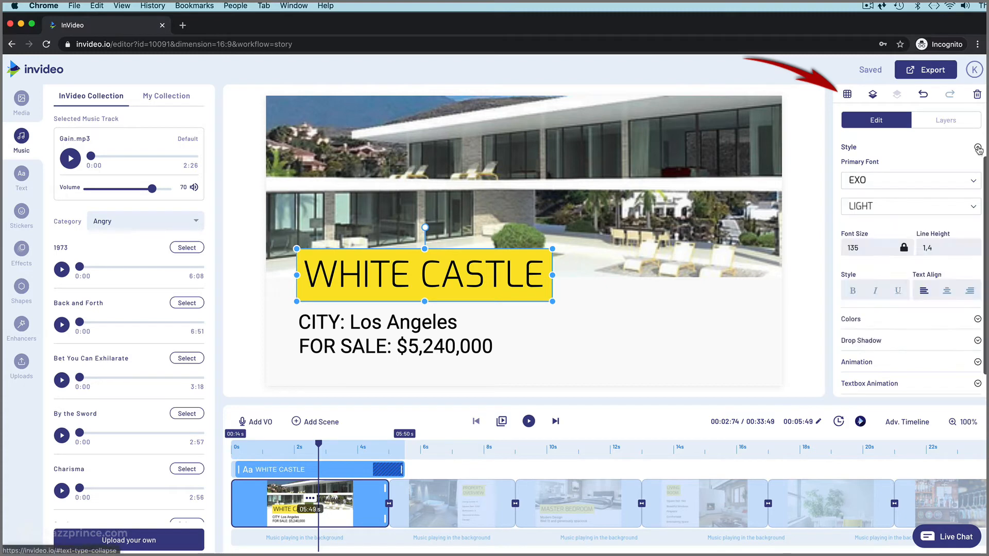
click(979, 149)
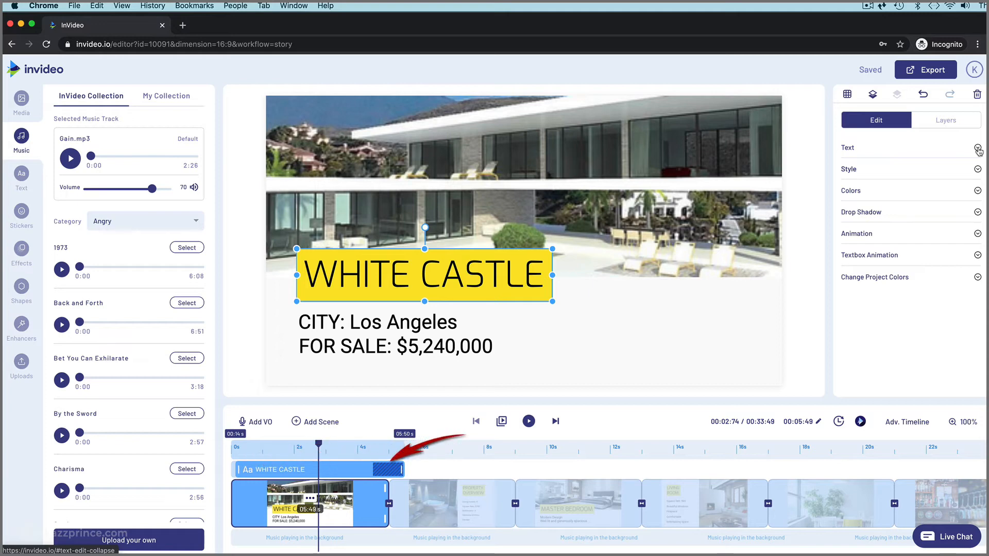
Step: In the advanced timeline, shorten Scene 1 to about 5 seconds, delay the WHITE CASTLE title slightly, and start the CITY text at about 0.59 seconds
click(905, 423)
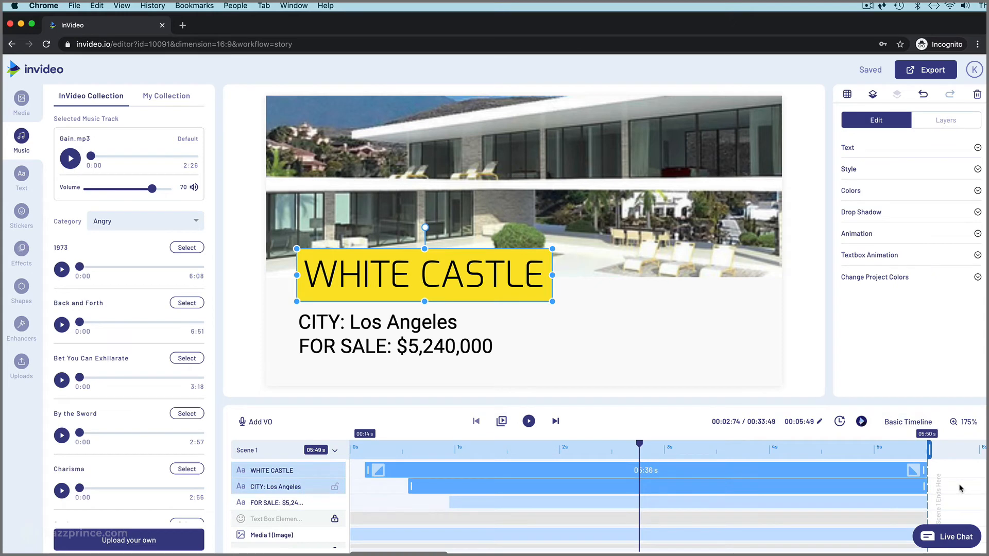
scroll(959, 488, down, 1)
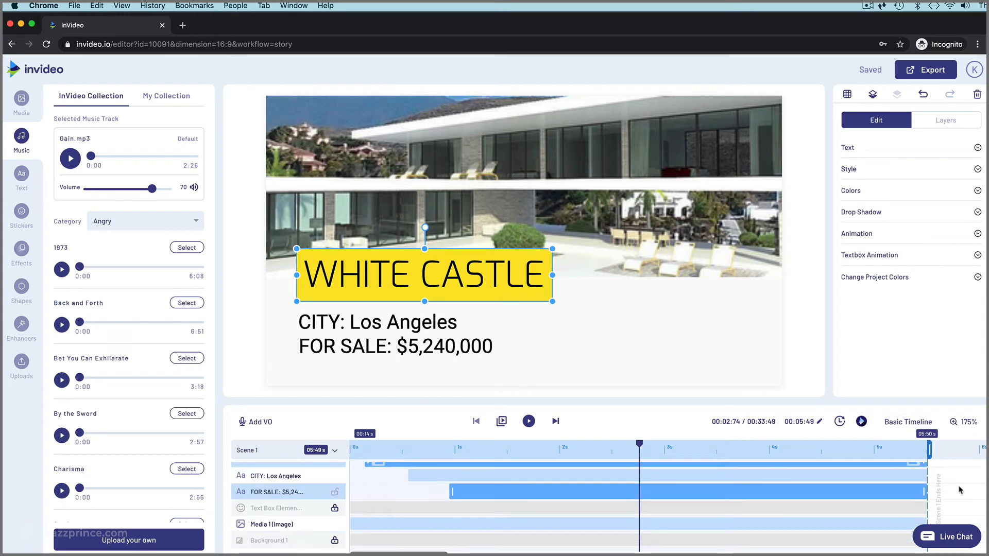
scroll(959, 490, up, 1)
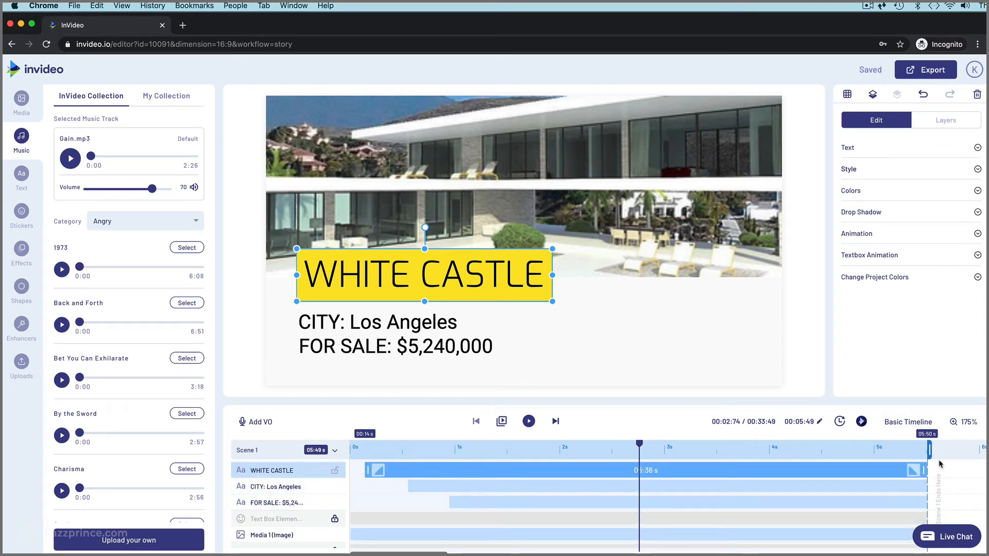
drag(929, 450, 876, 458)
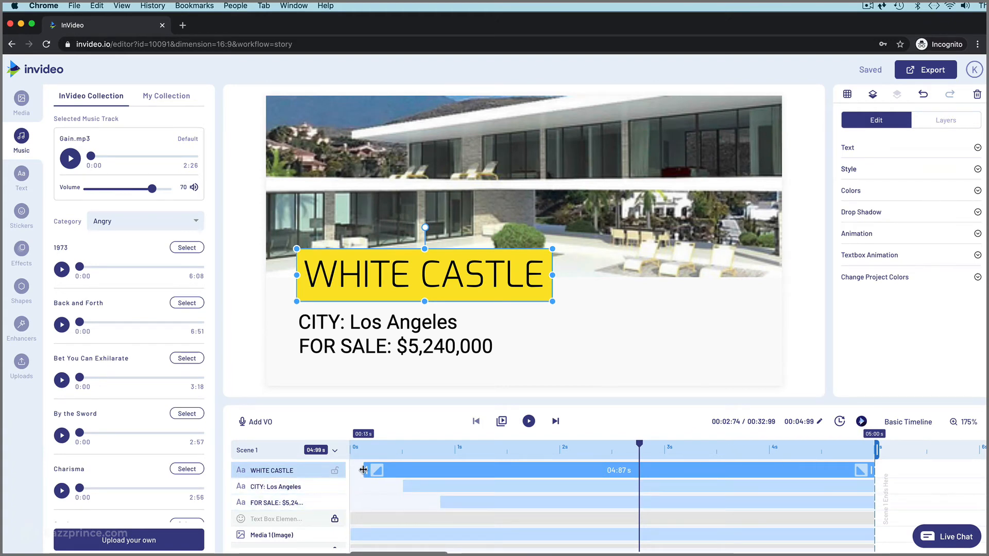
drag(363, 469, 415, 485)
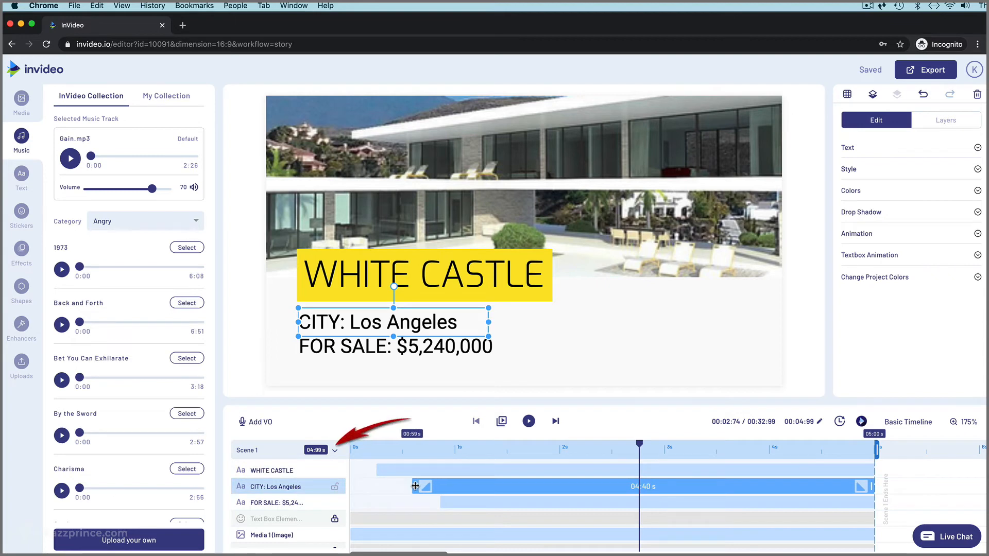
Step: Look through the list of scenes in the advanced timeline and return to the basic timeline
click(334, 451)
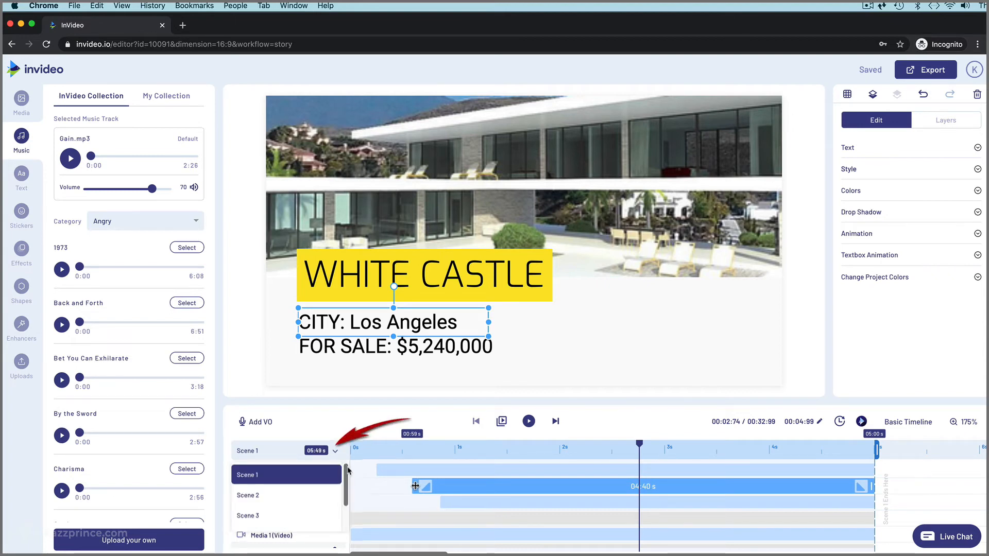
scroll(347, 470, down, 3)
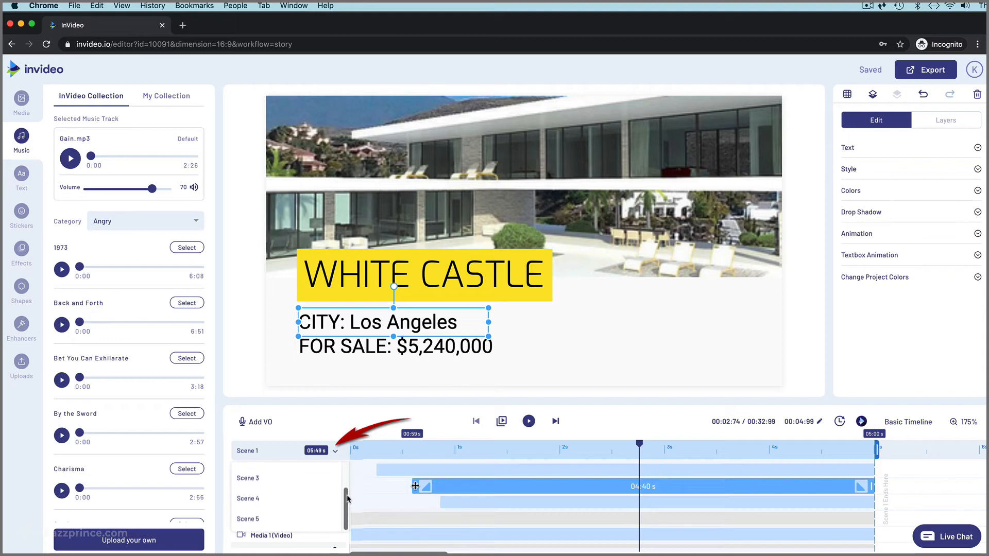
scroll(340, 486, up, 2)
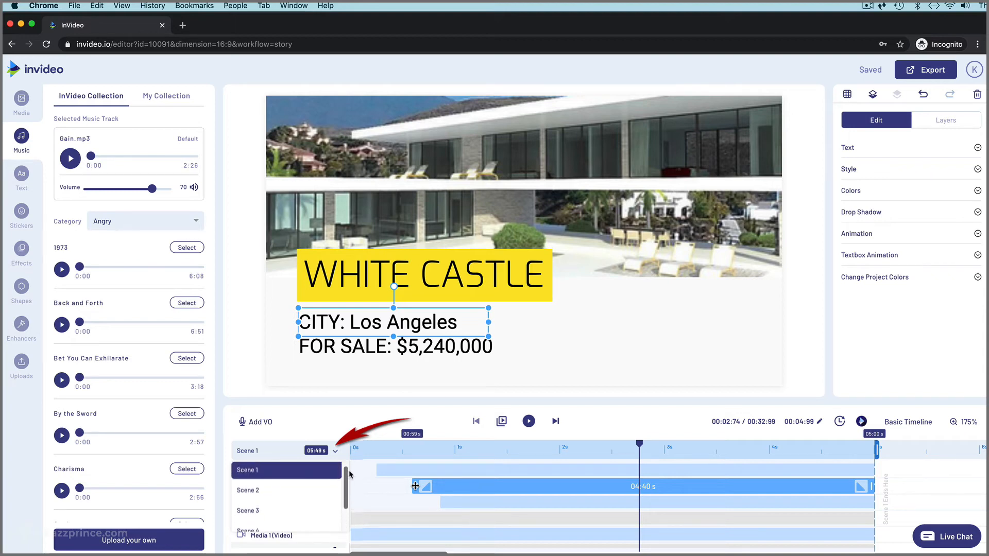
click(336, 456)
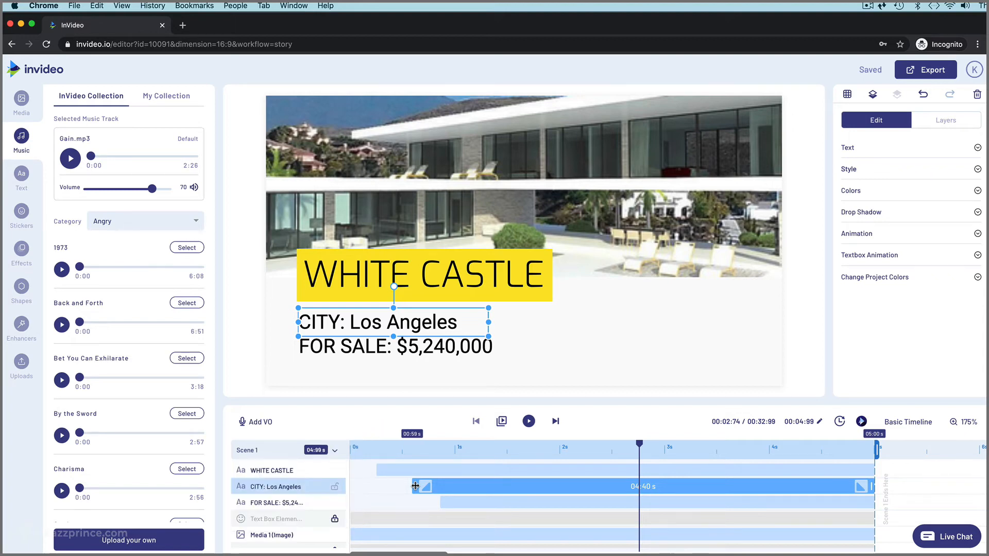
click(915, 426)
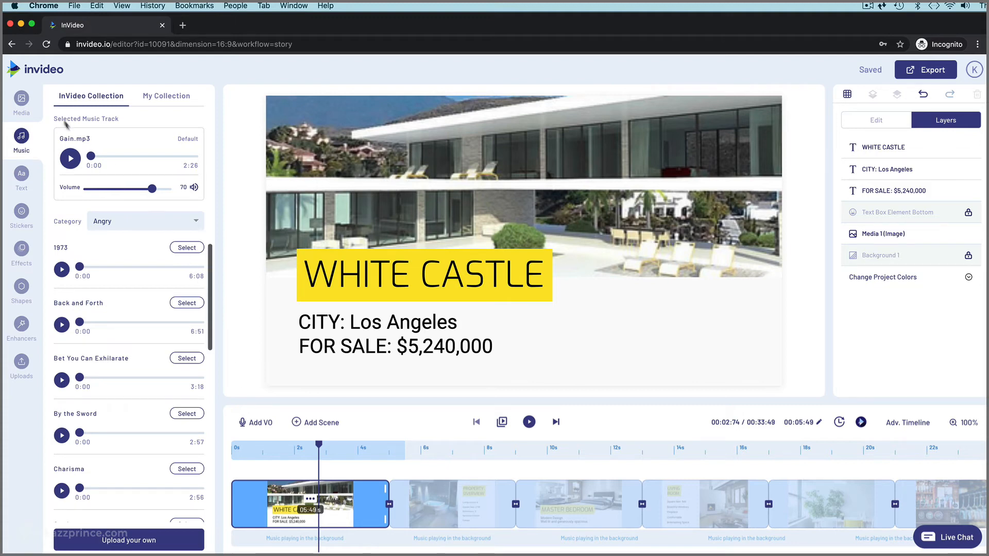
Step: Search the stock videos for Smoothie and preview the clip of a smoothie being poured beside bananas and a pineapple
click(23, 100)
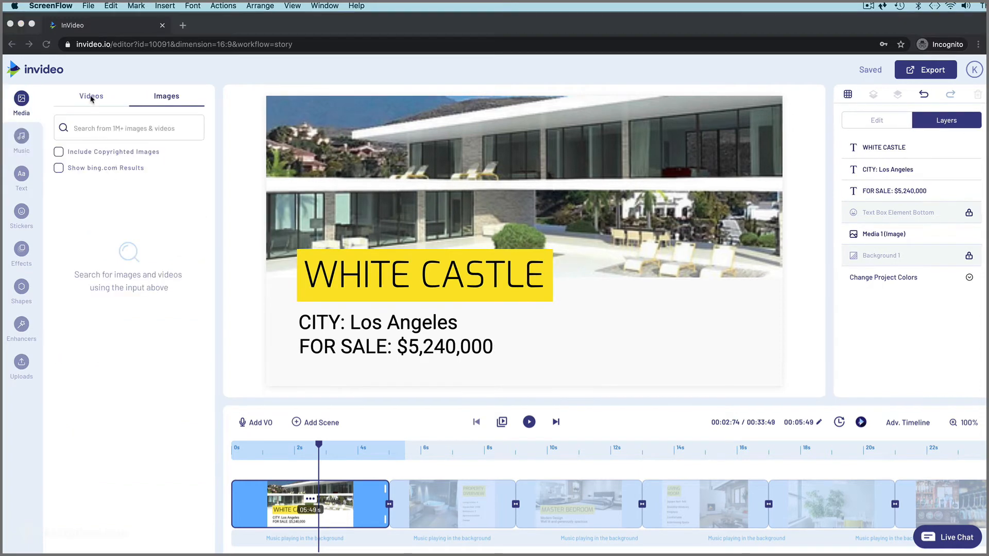
click(93, 99)
click(92, 129)
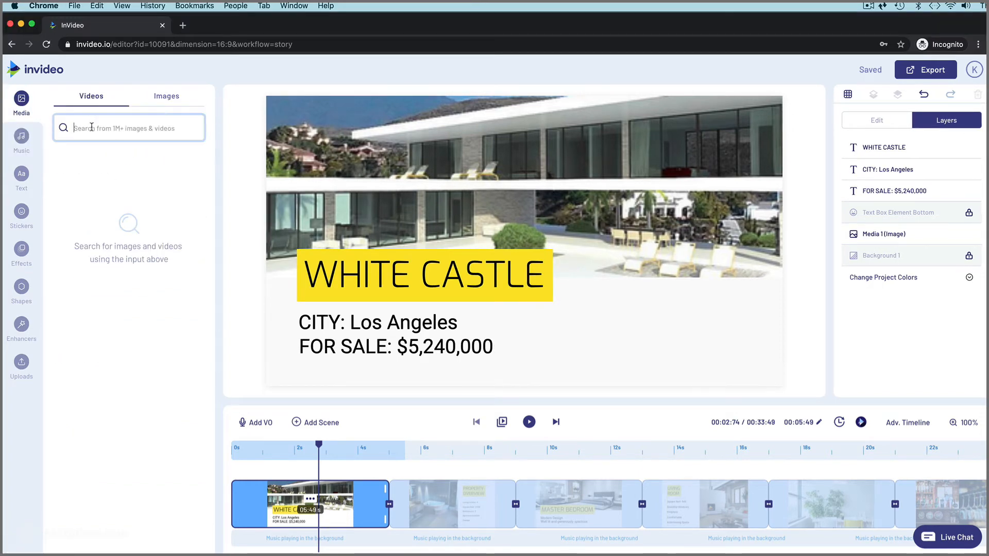
text(Smoothi)
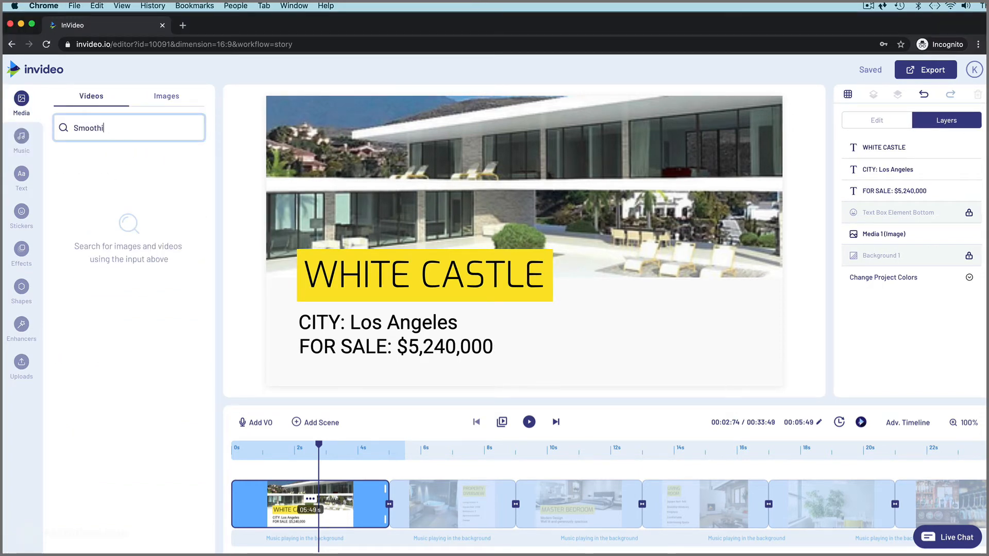
text(e)
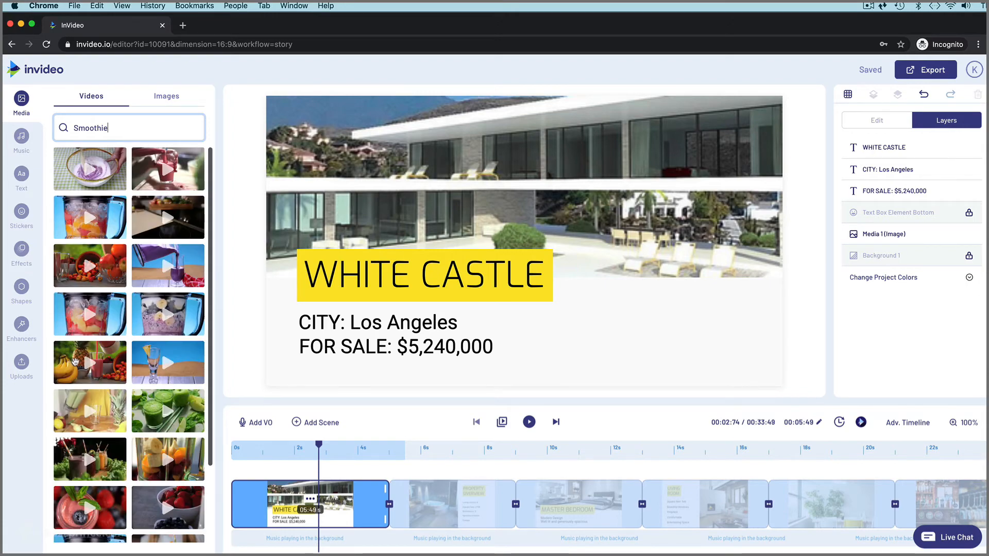
click(75, 361)
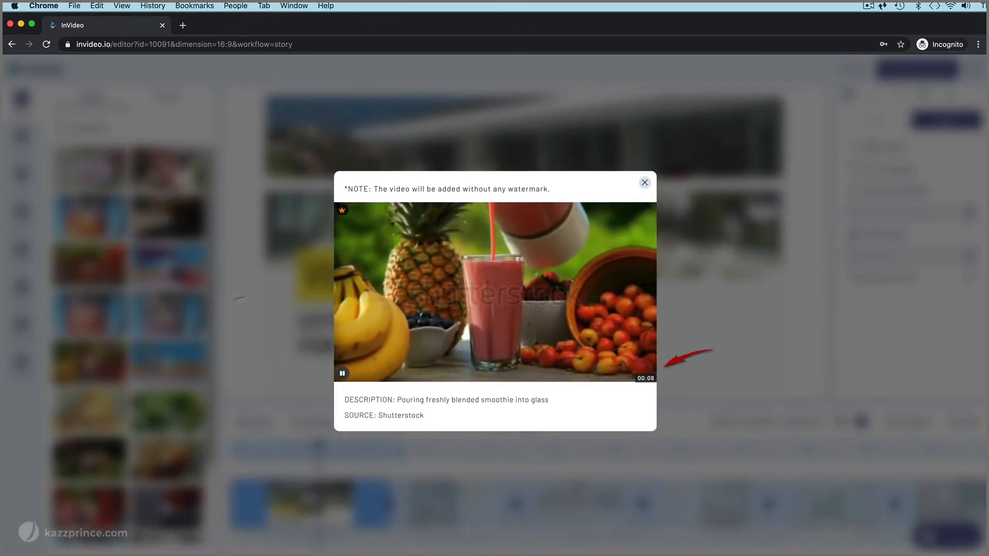
click(644, 183)
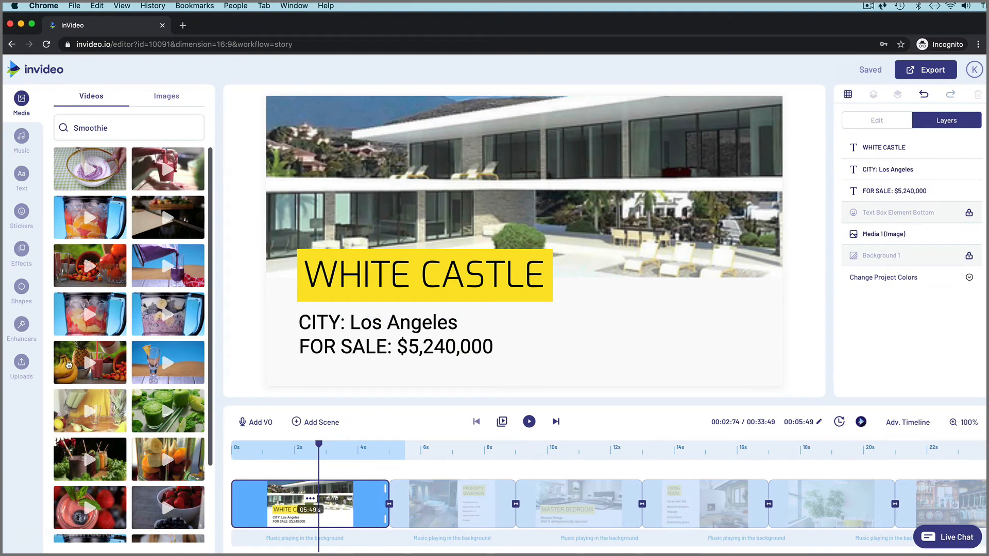
Step: Replace the White Castle scene's image with the smoothie-pouring clip, trimmed from 00:03:07 to 00:11:34
drag(67, 366, 405, 219)
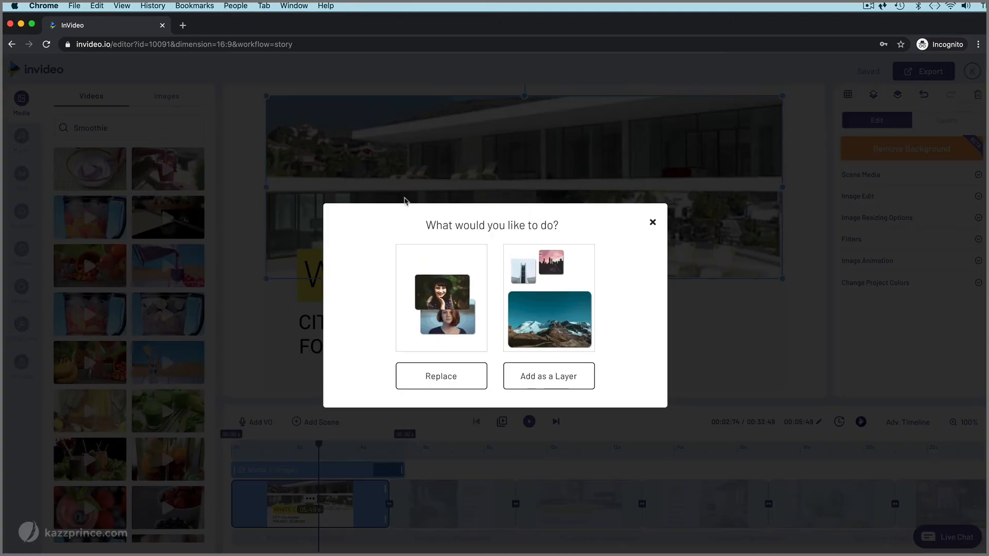
click(442, 376)
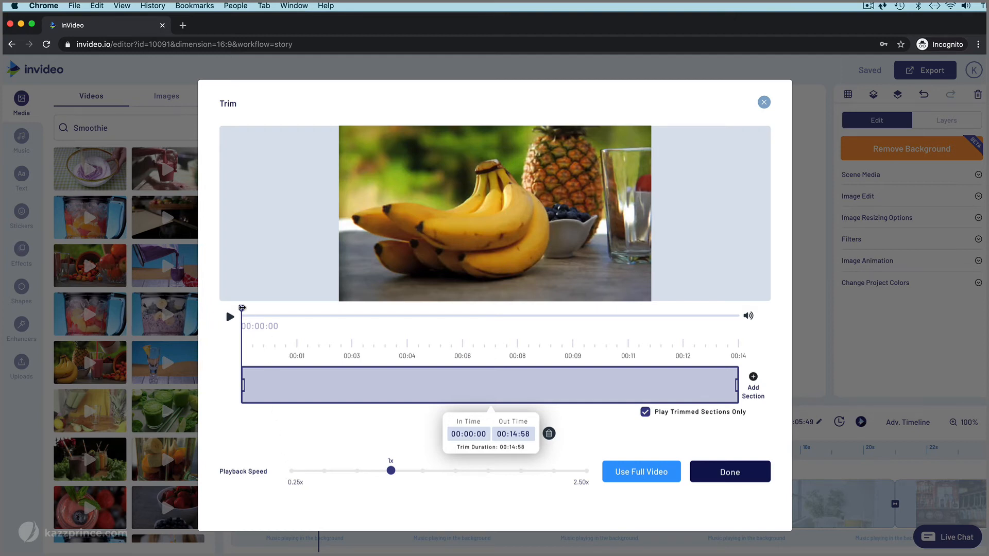
drag(242, 308, 346, 326)
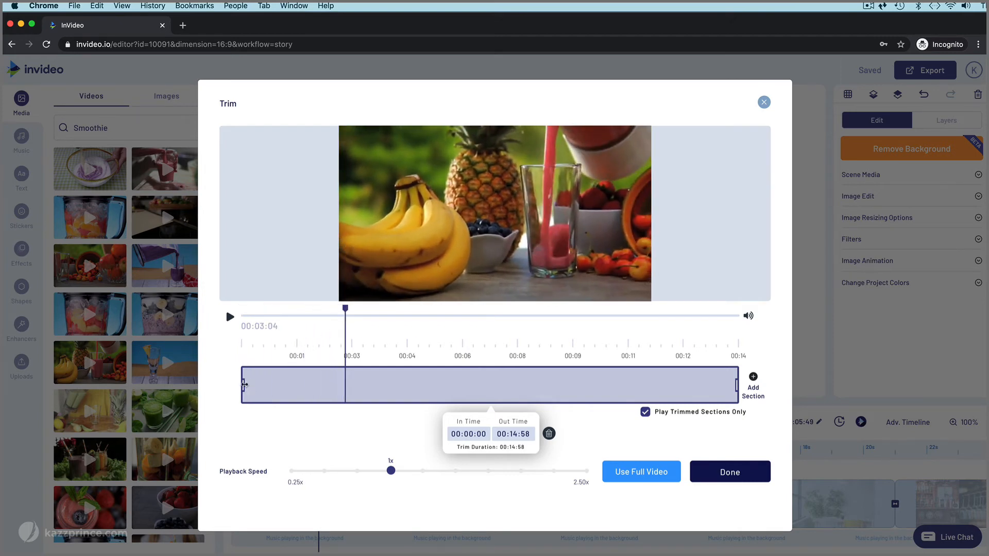
drag(244, 384, 346, 382)
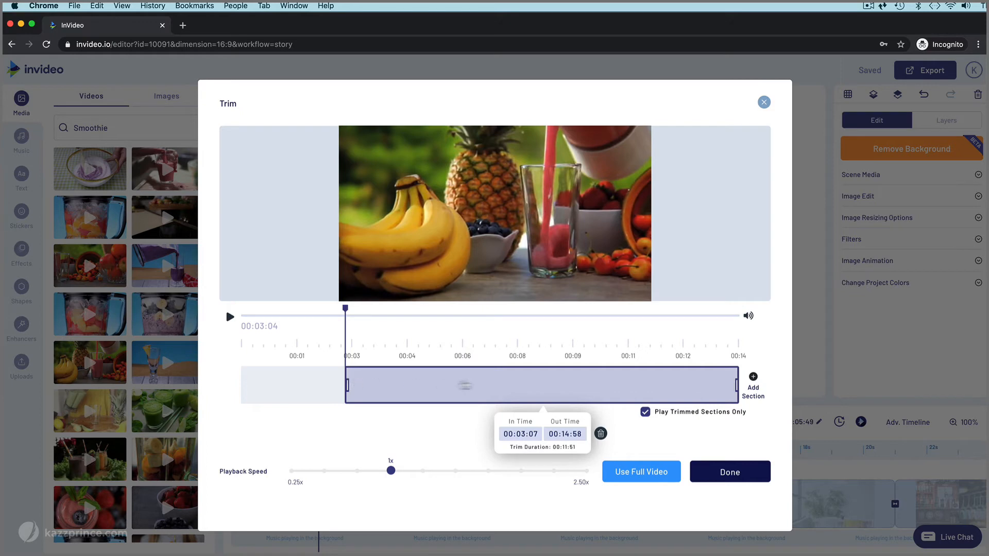
drag(738, 385, 628, 396)
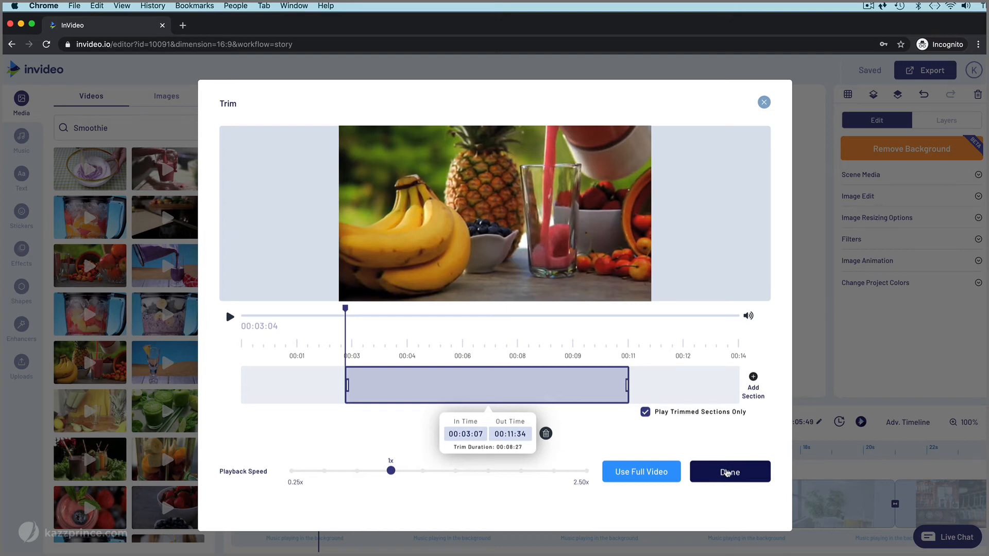
click(727, 472)
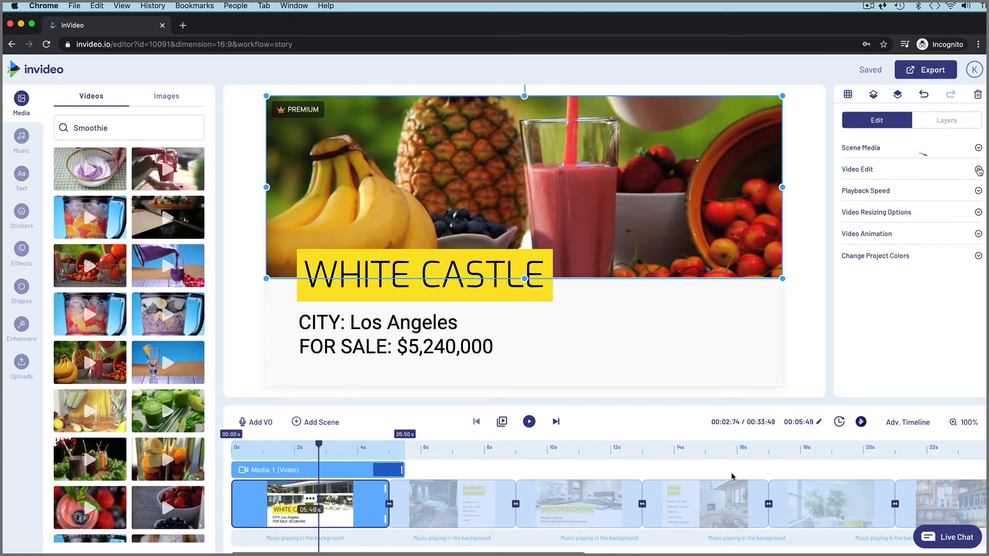
Step: Shift the smoothie clip's crop frame slightly upward and trim the clip from 00:02:94 to 00:14:58
click(978, 170)
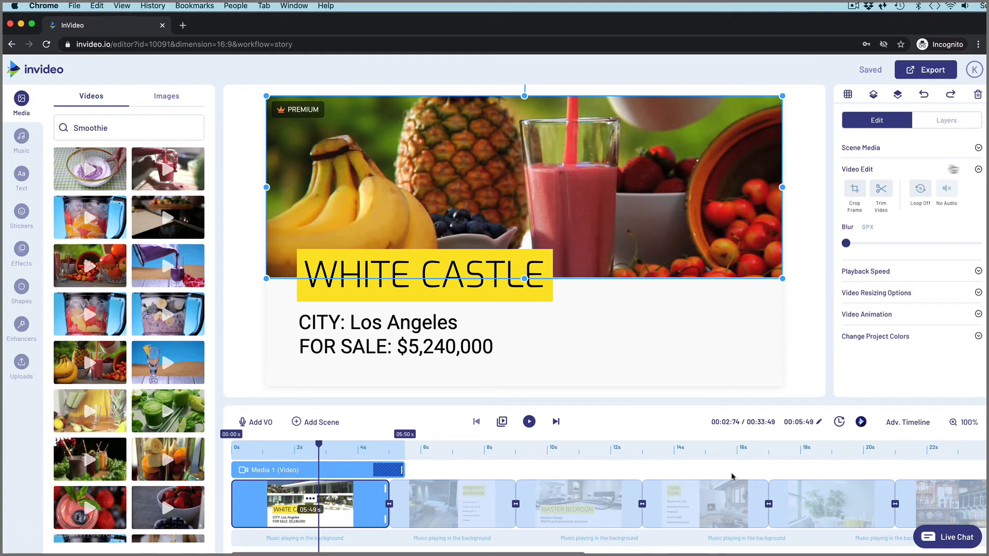
click(855, 188)
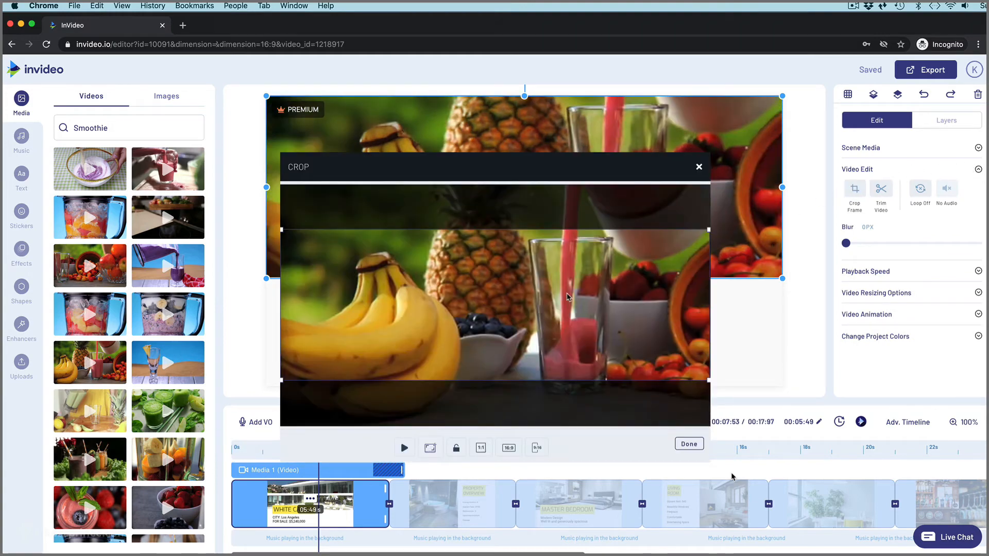
mouse_move(567, 297)
mouse_down()
mouse_move(565, 310)
mouse_move(567, 291)
mouse_up()
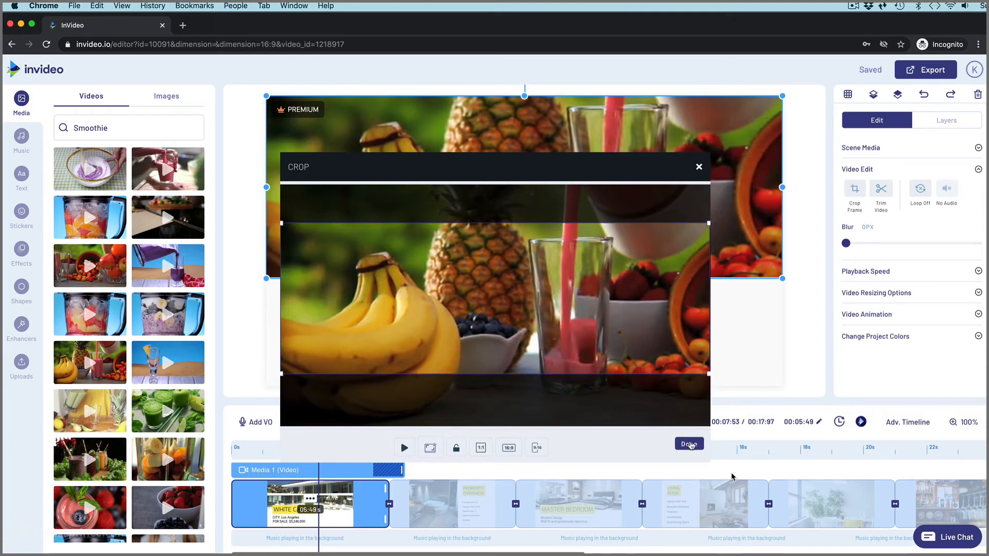
click(689, 445)
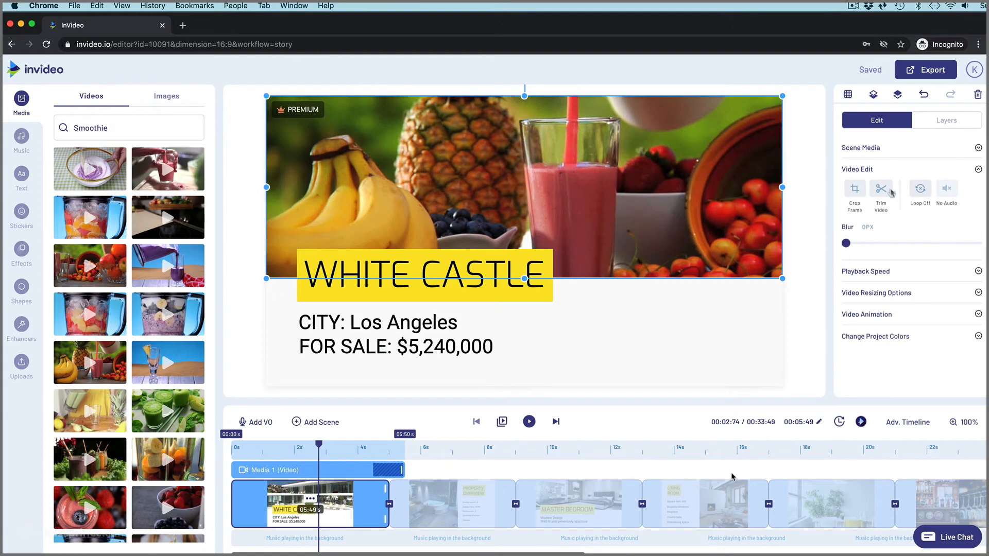
click(883, 190)
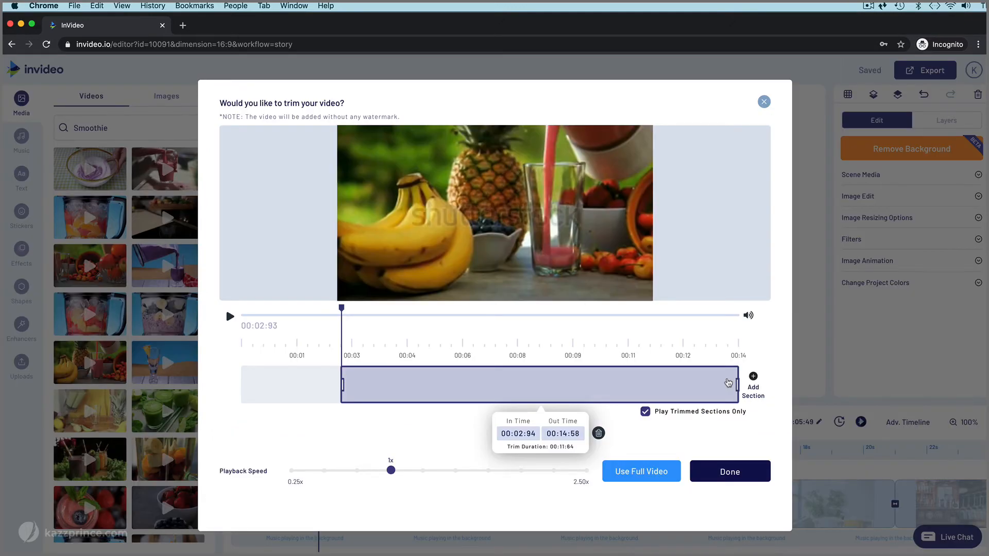
click(732, 476)
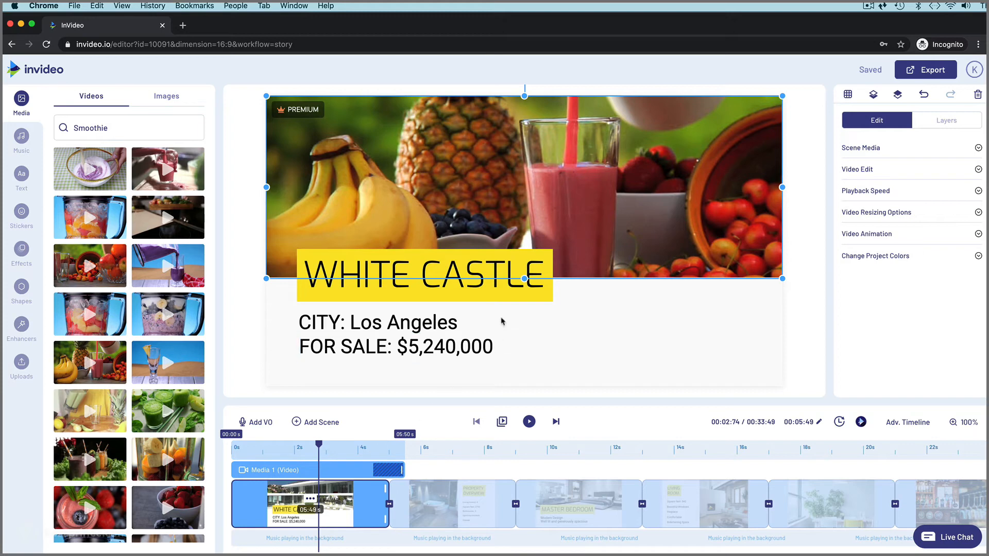
Step: Change the yellow custom project colour to #ff9d65
click(483, 299)
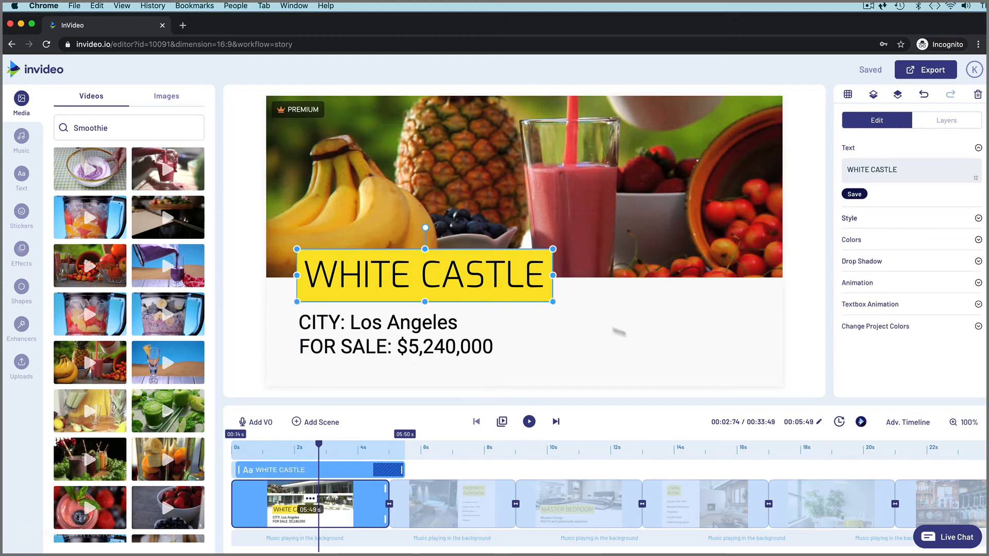
click(979, 329)
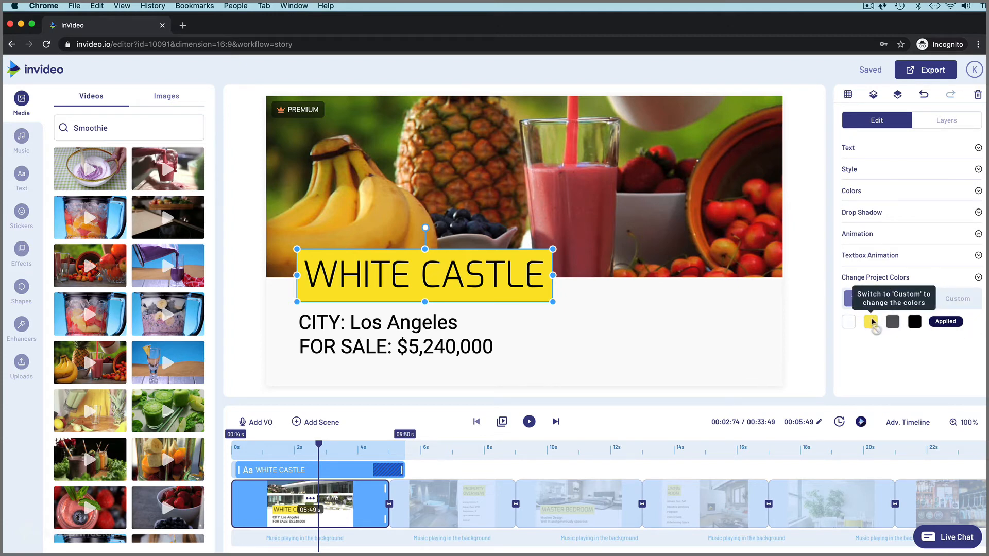
click(961, 299)
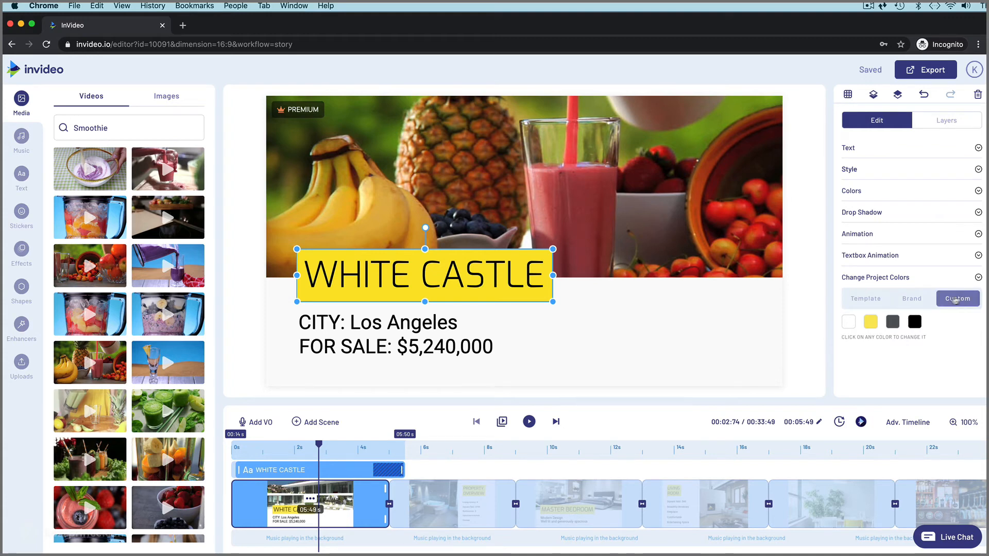
click(871, 323)
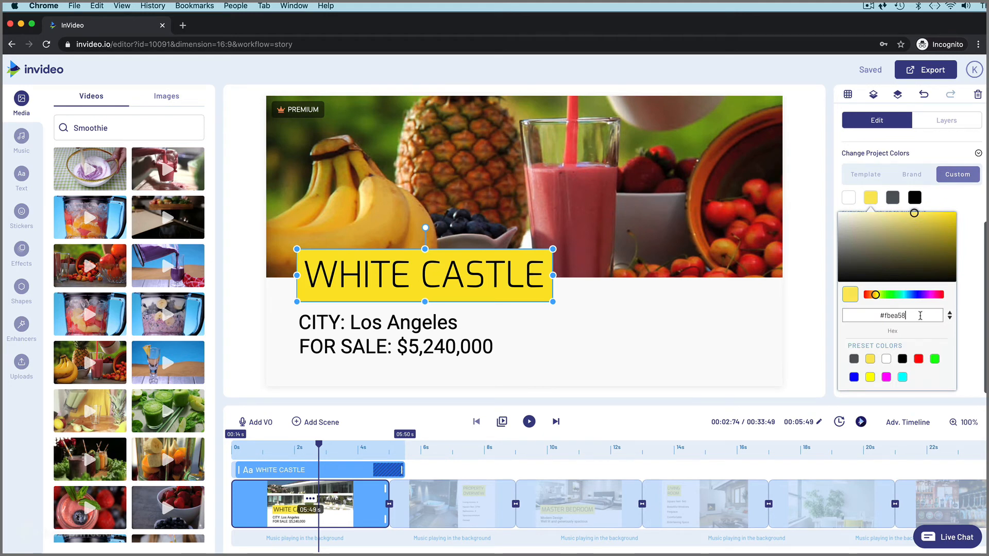
drag(921, 316, 876, 318)
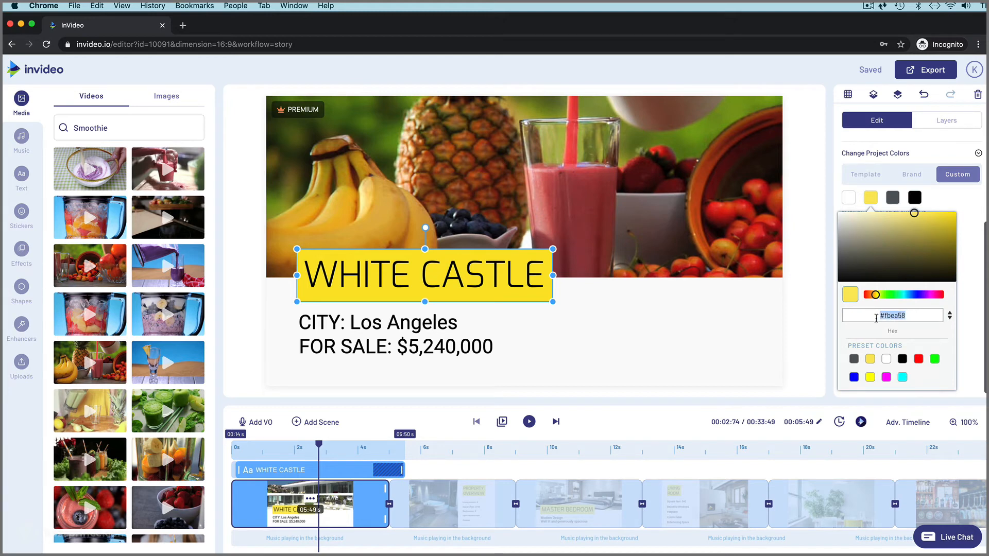
text(#ff9d65)
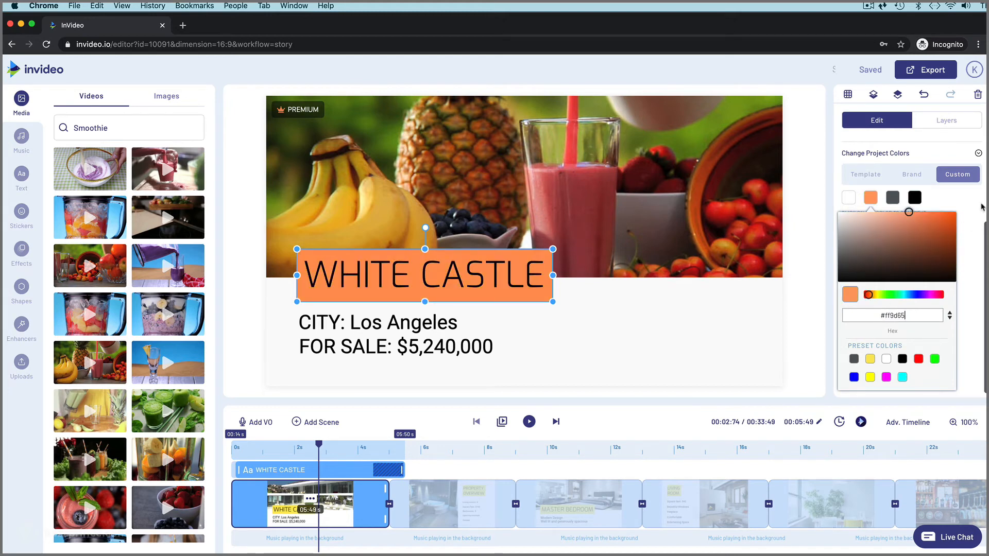
click(981, 207)
click(978, 278)
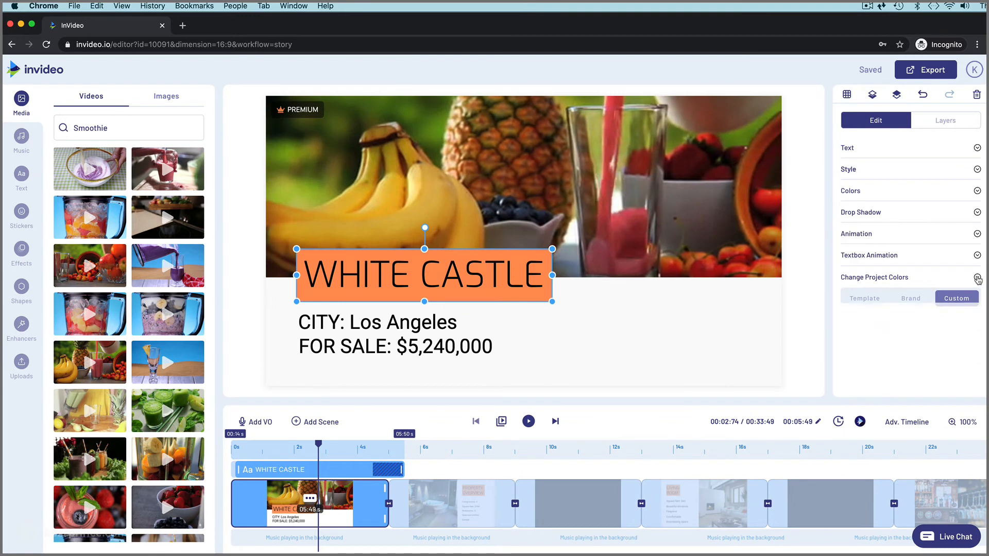
Step: Replace the WHITE CASTLE title with BREAKFAST SMOOTHIES, widen its box to fit one line, and reduce the box height
click(977, 148)
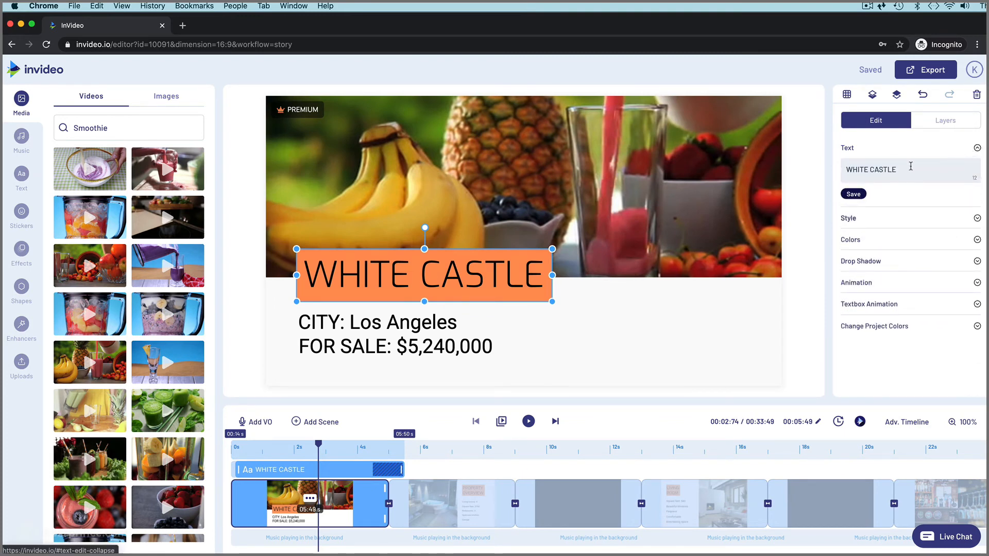
drag(905, 166, 848, 166)
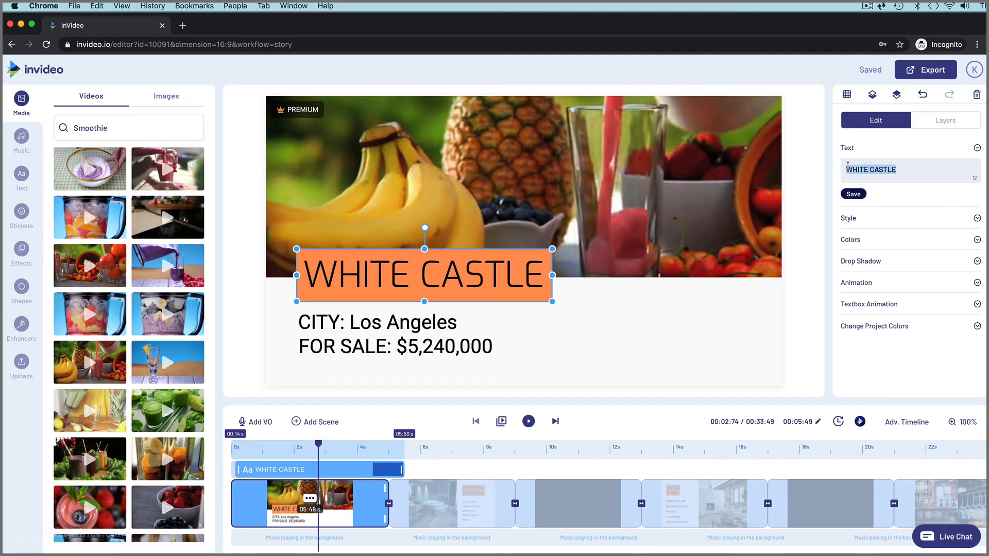
text(BREAKFAST SMOOTHIES)
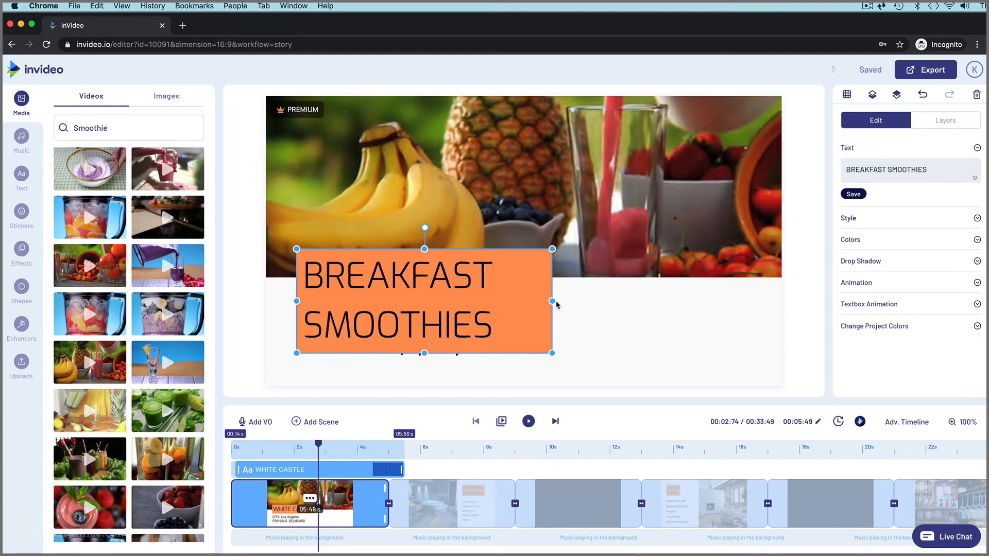
drag(553, 302, 711, 301)
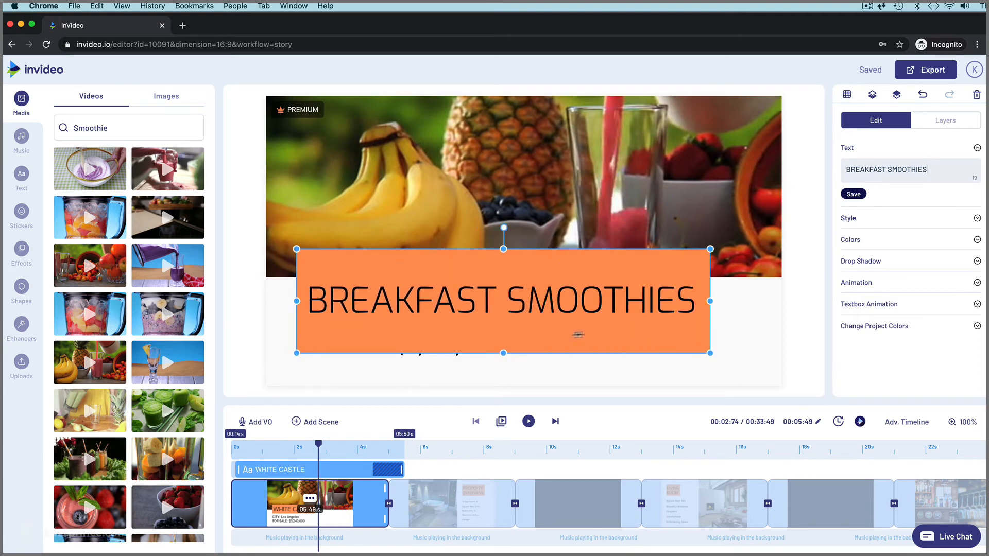
drag(505, 355, 507, 321)
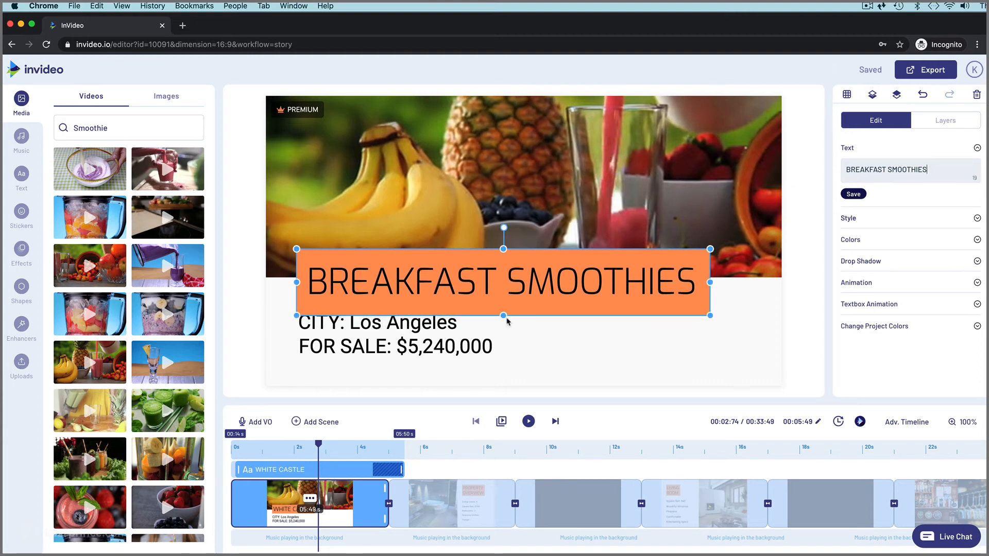
Step: Move the CITY and FOR SALE text lines down so they sit clear below the title box
click(440, 323)
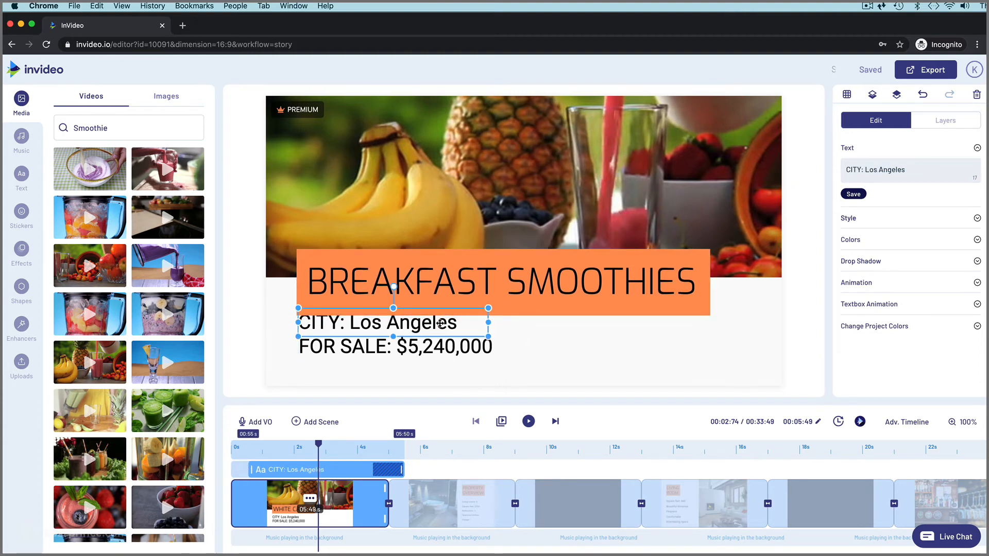
drag(439, 323, 436, 363)
click(436, 352)
click(463, 331)
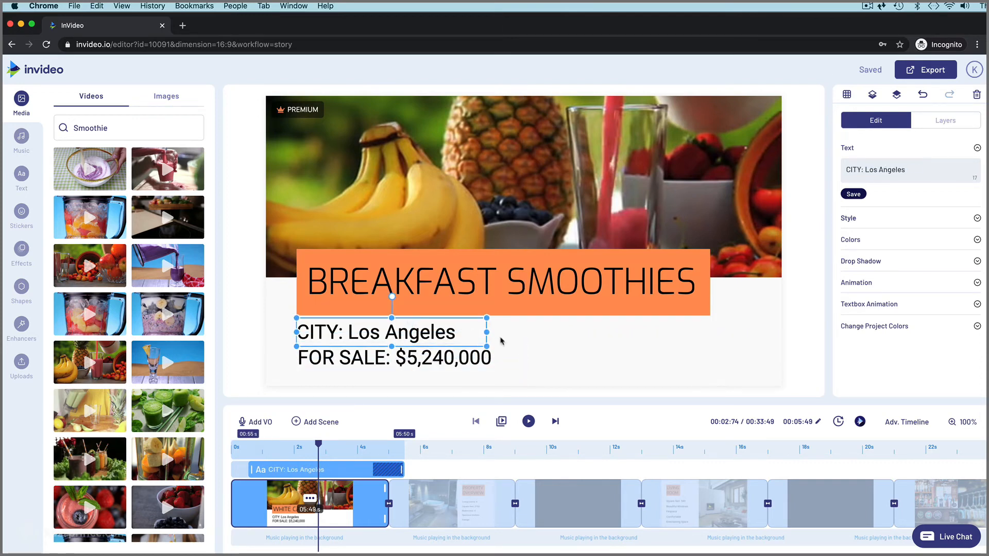
Step: Widen the CITY text box to about the title's width and replace its text with "Start off your day with these incredible"
drag(488, 332, 718, 348)
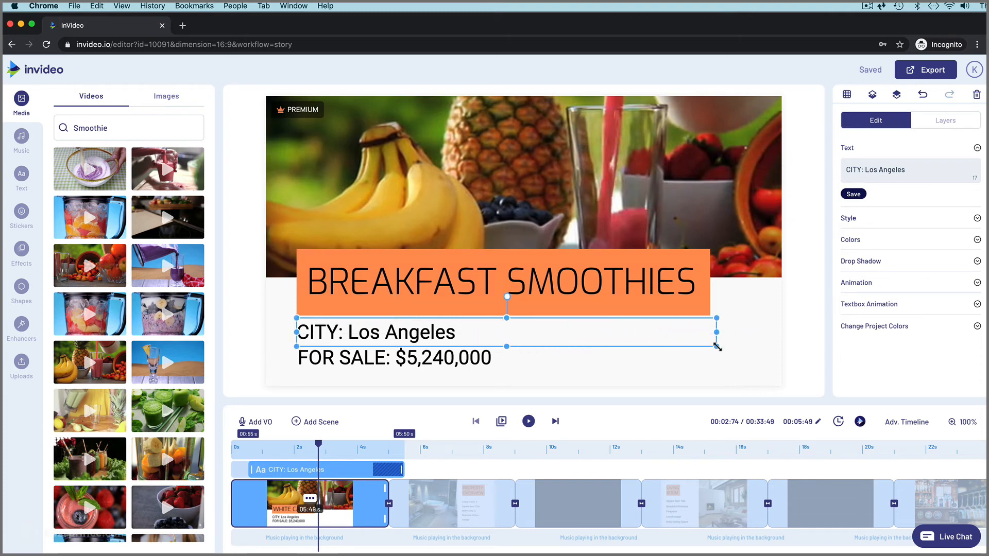
drag(912, 170, 841, 174)
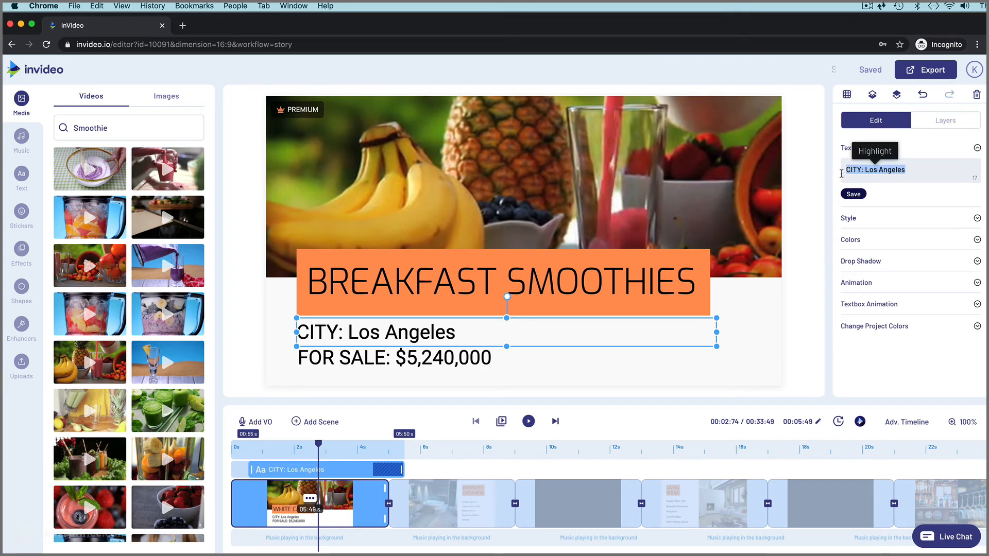
text(Start off your day with these incredible)
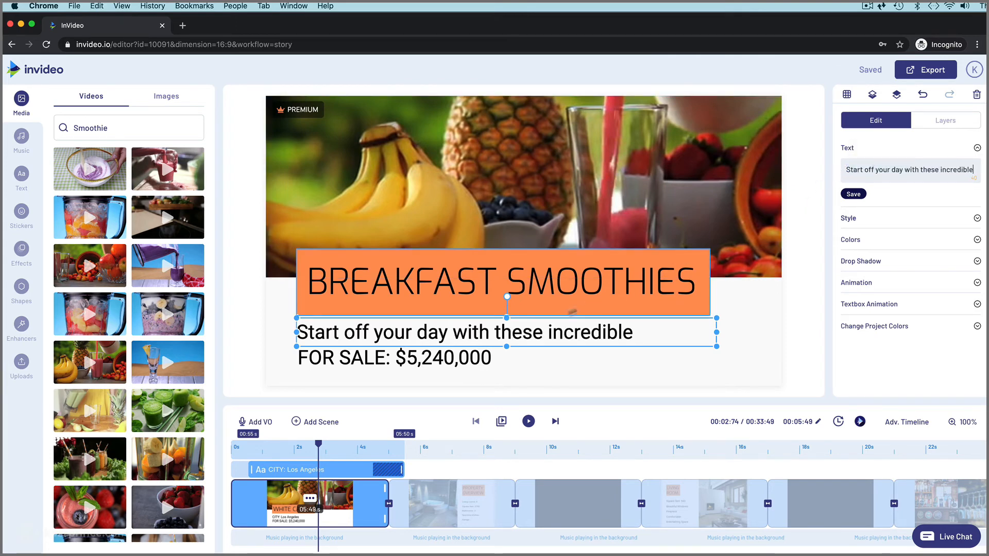
Step: Widen the FOR SALE text box to the title's width, replace its text with "energy boosting smoothies", and save it
click(498, 363)
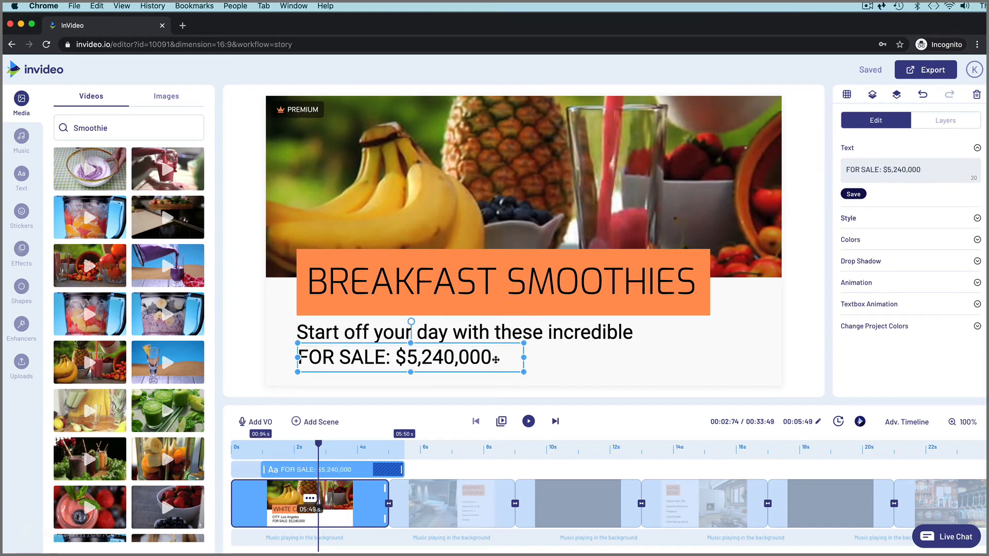
drag(537, 357, 711, 357)
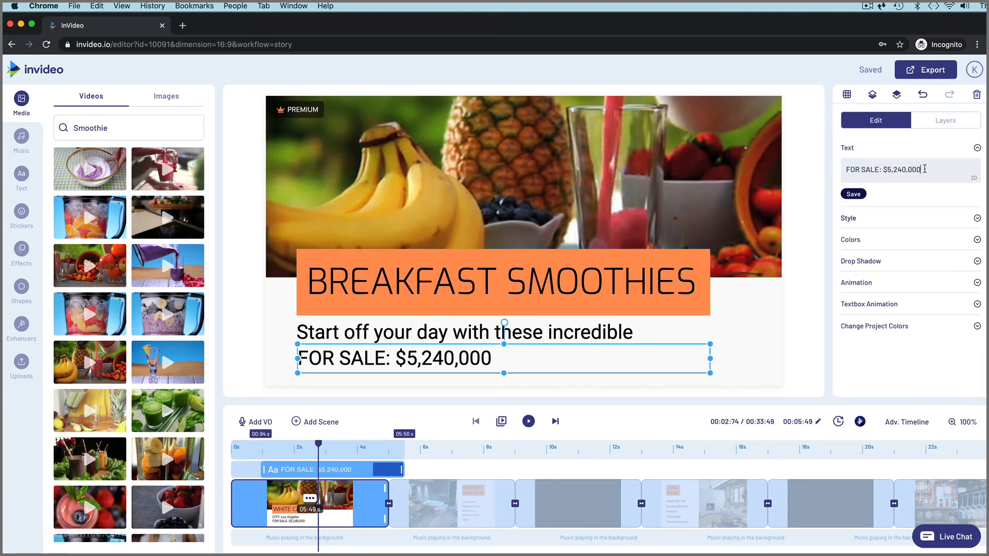
drag(925, 169, 844, 174)
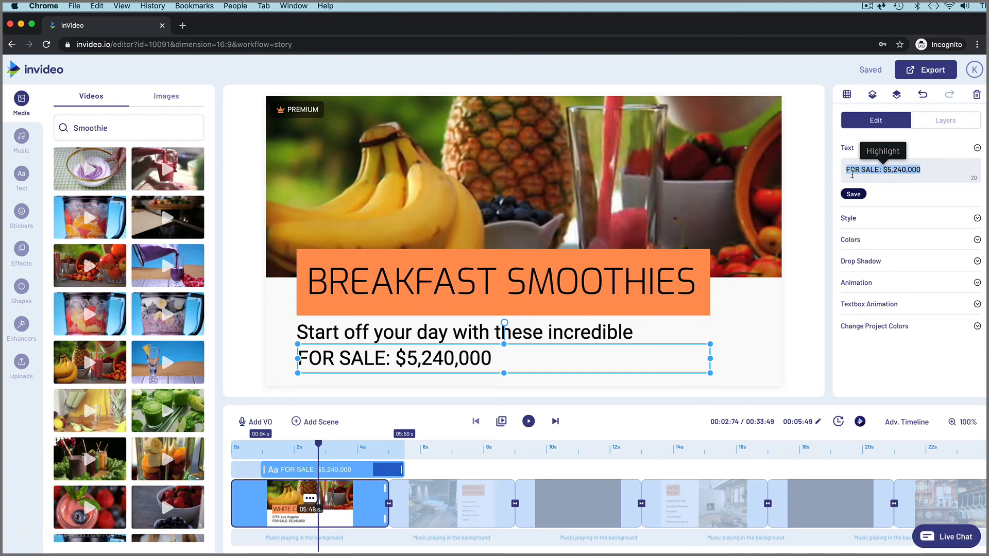
text(energy boosting smoothies)
click(853, 194)
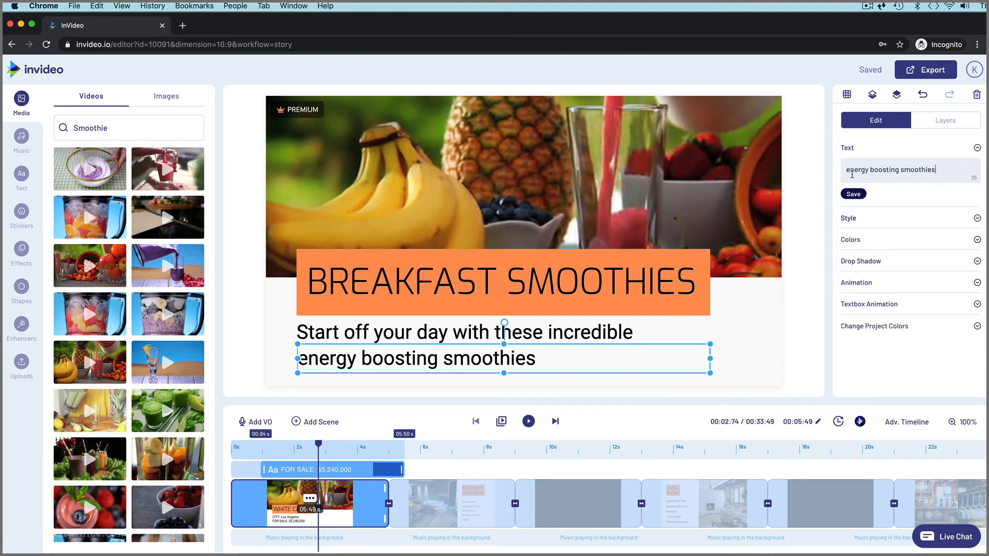
click(807, 332)
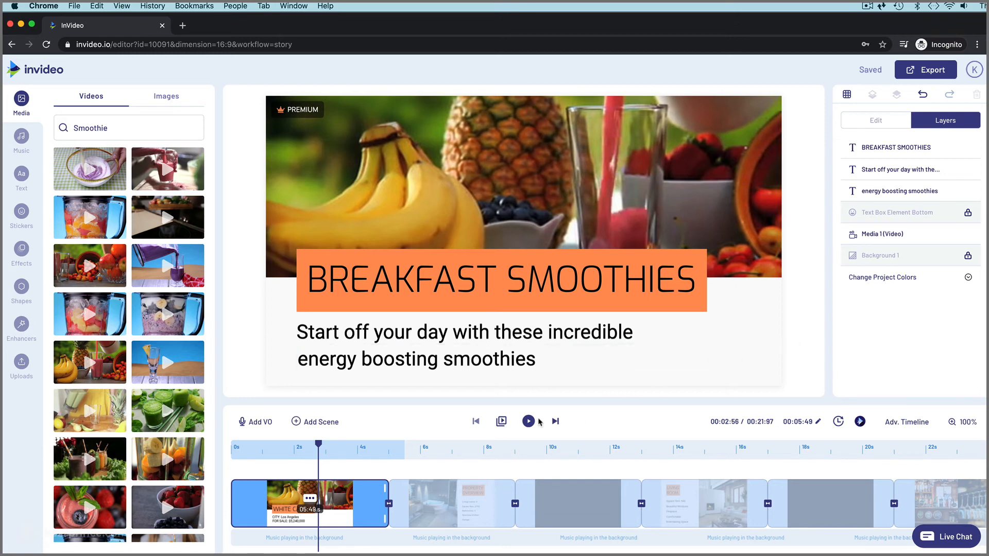
Step: Preview the video and look through the remaining scenes on the timeline
click(502, 422)
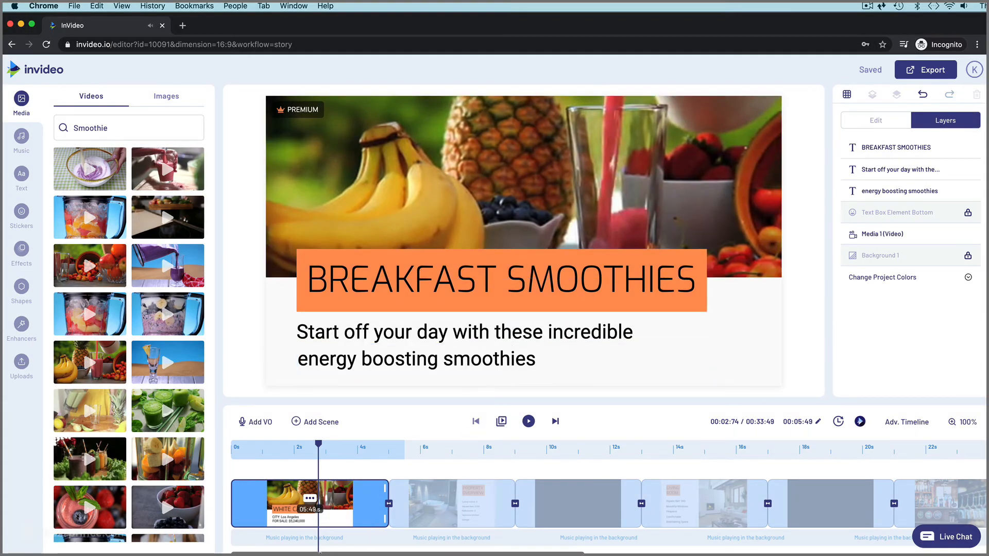
drag(320, 553, 571, 550)
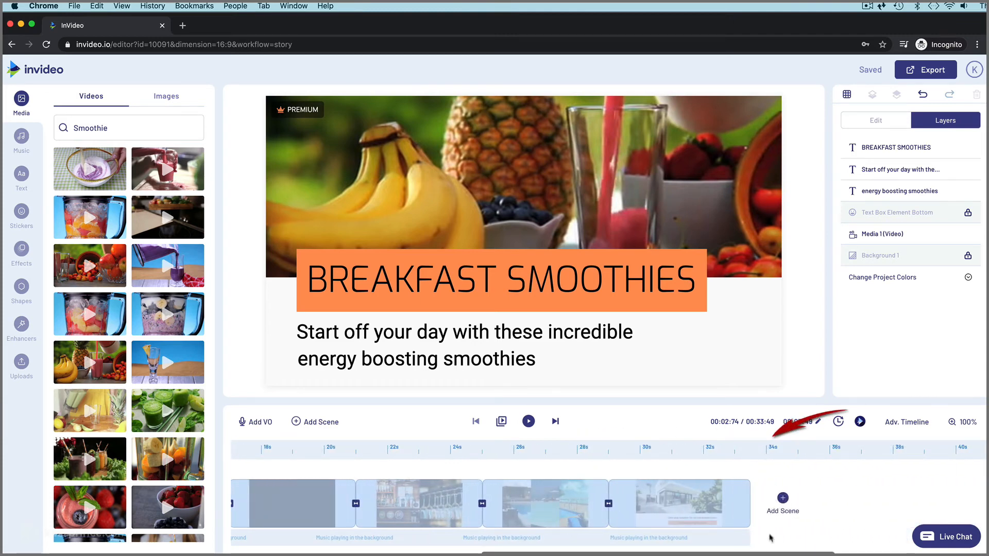
scroll(766, 464, left, 2)
scroll(309, 510, left, 10)
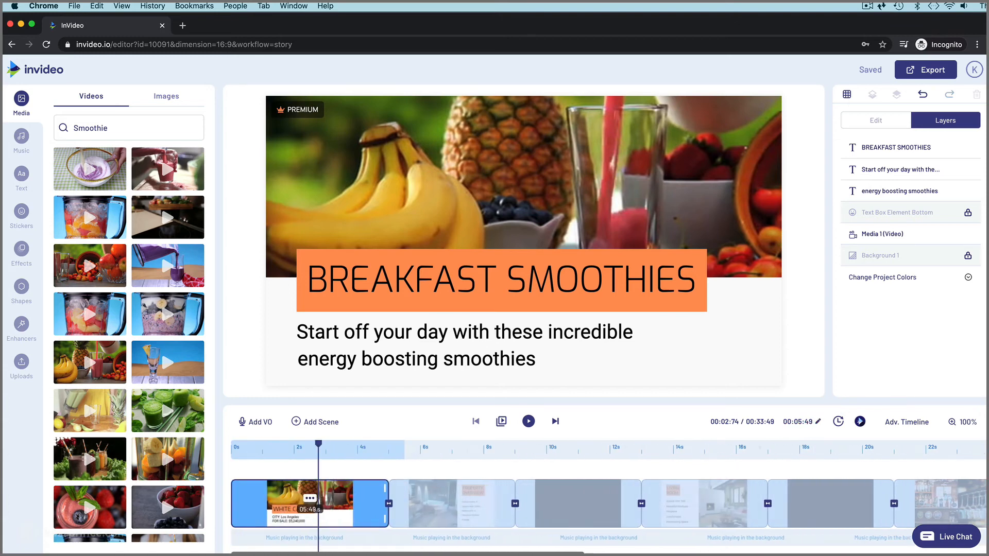
Step: Browse the Calm category of the music collection and preview the track Bike Sharing to Paradise
click(22, 137)
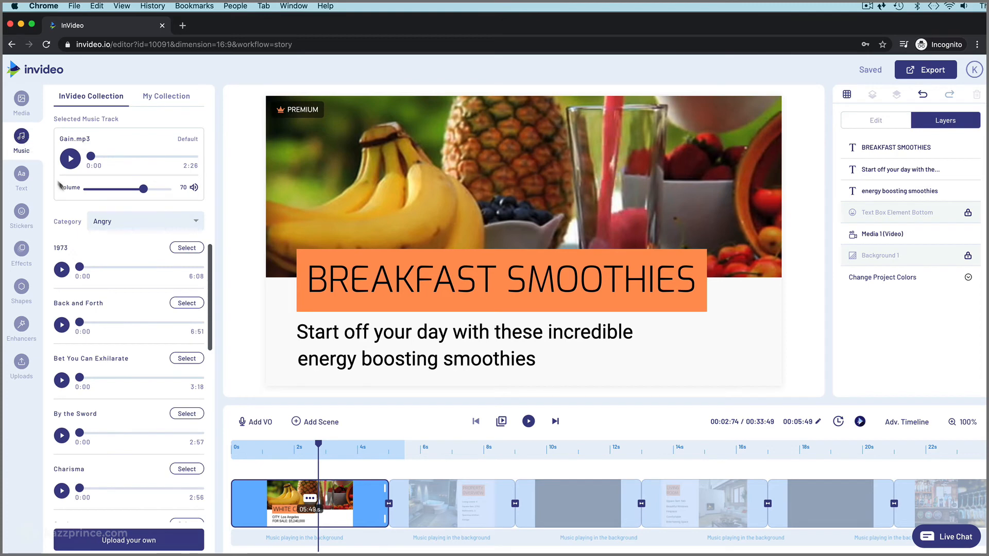
click(196, 223)
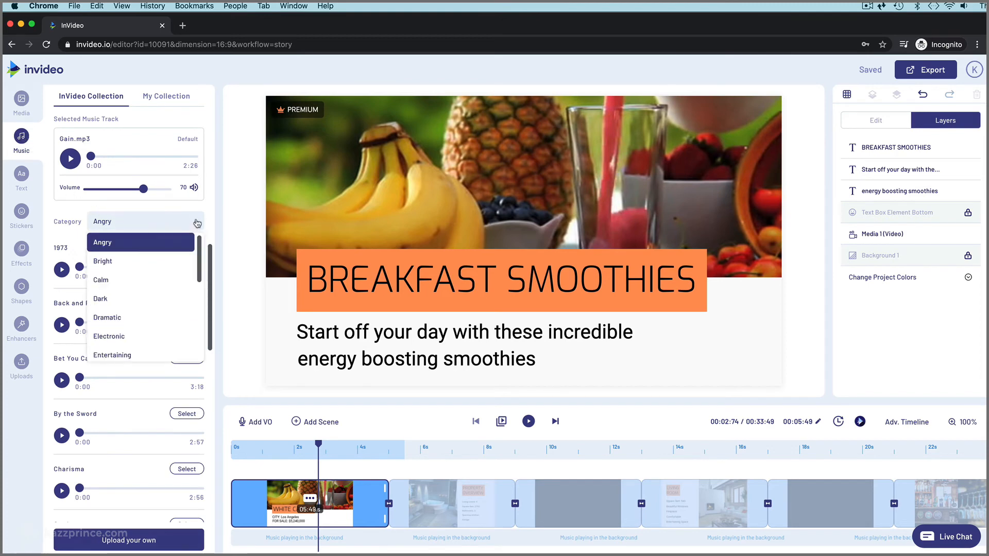
click(164, 280)
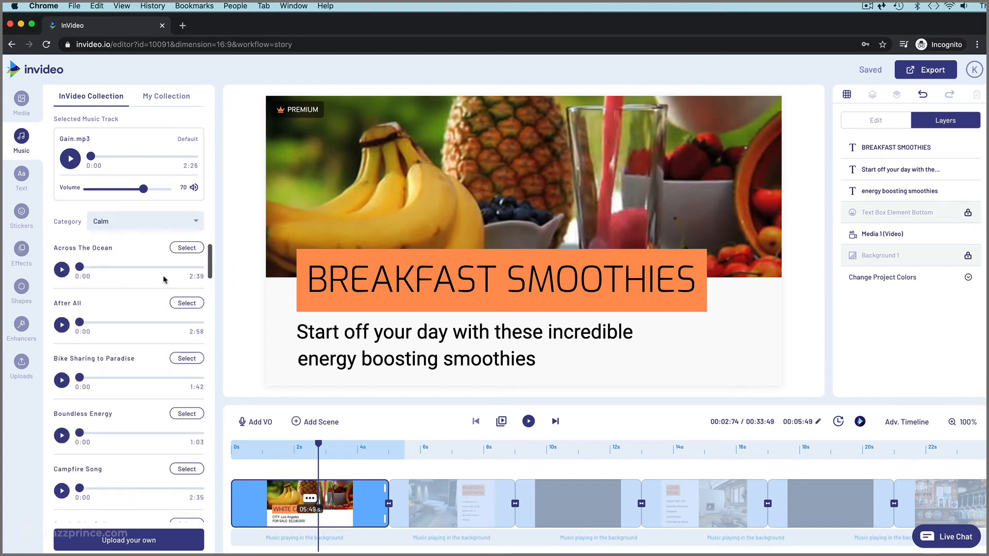
click(63, 382)
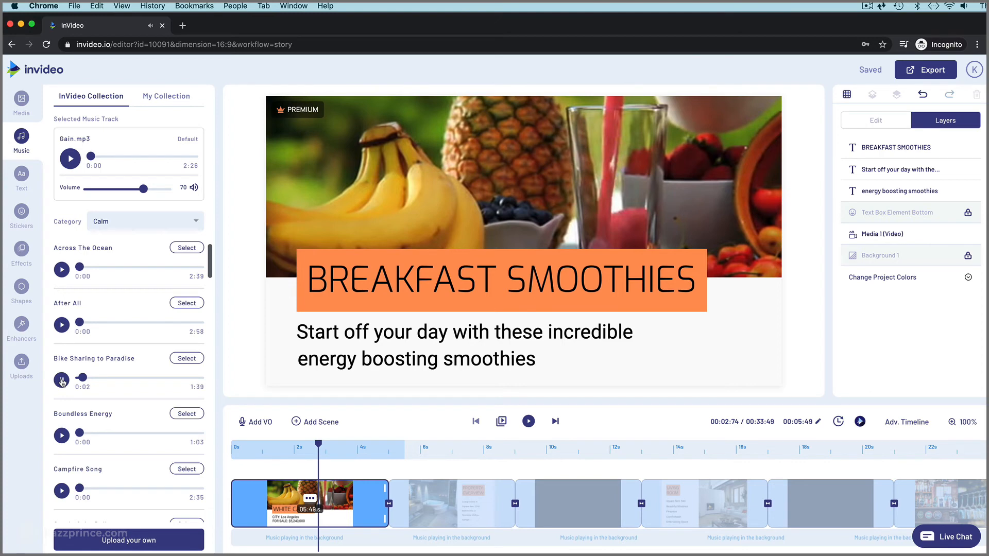
Step: Stop the track preview and set Bike Sharing to Paradise as the video's background music
click(62, 381)
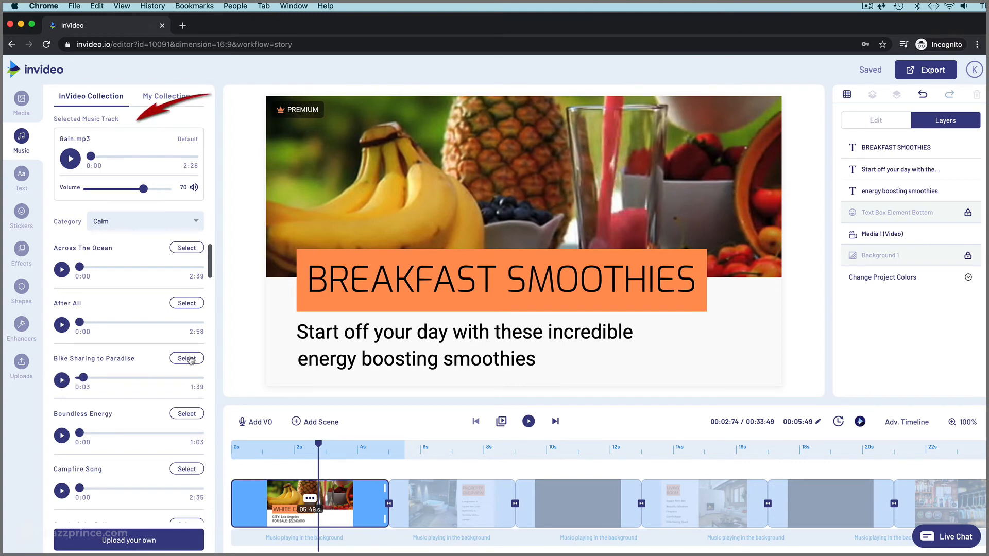
click(187, 358)
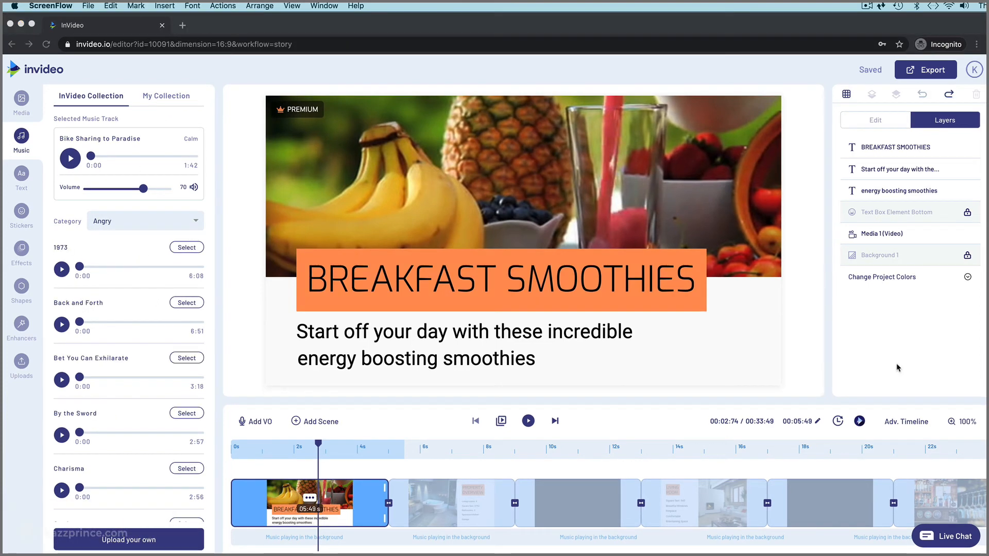
Step: Replace the bathroom photo in the second scene with the Smoothies stock image of four juice jars among kiwis, raspberries and grapefruit
click(448, 498)
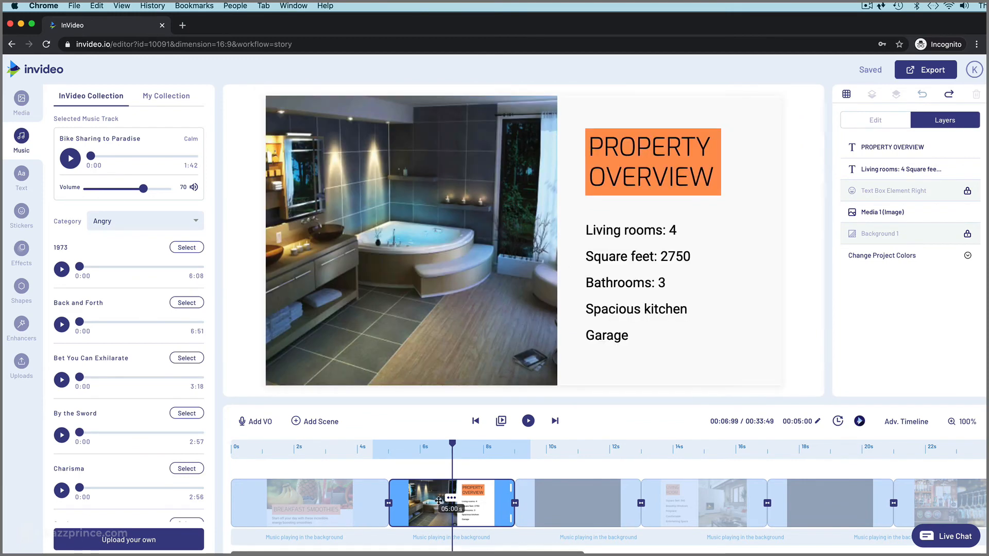
click(21, 99)
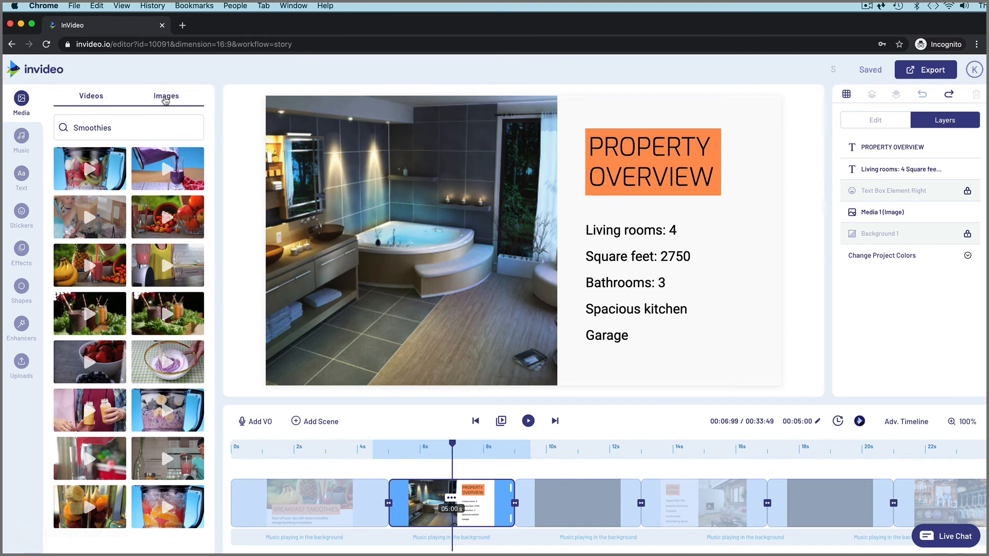
click(165, 99)
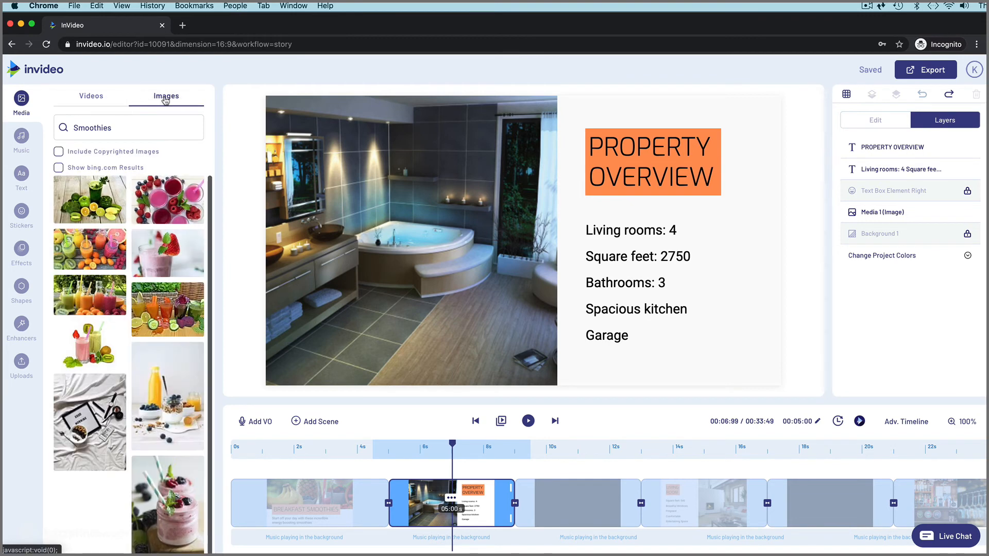
click(80, 252)
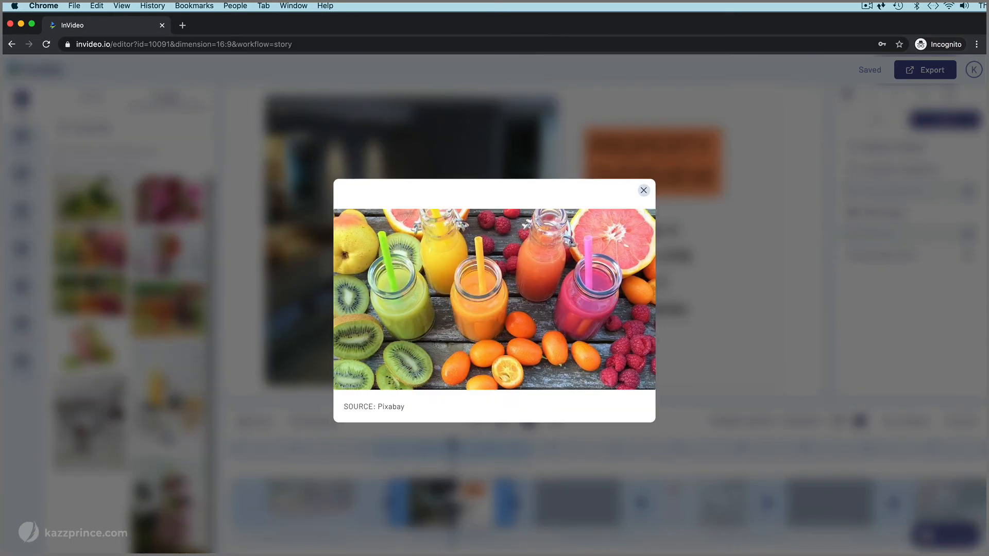
click(643, 190)
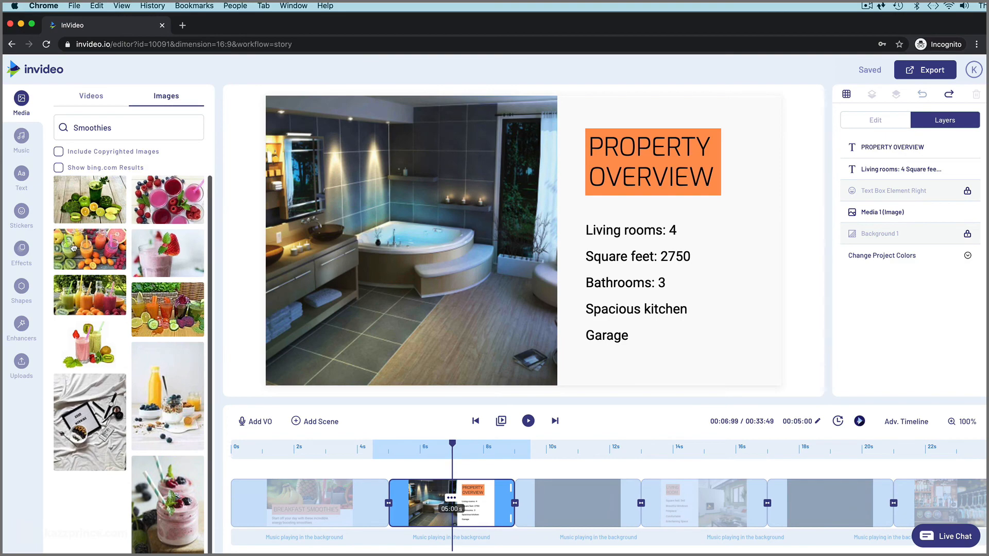
drag(77, 247, 347, 233)
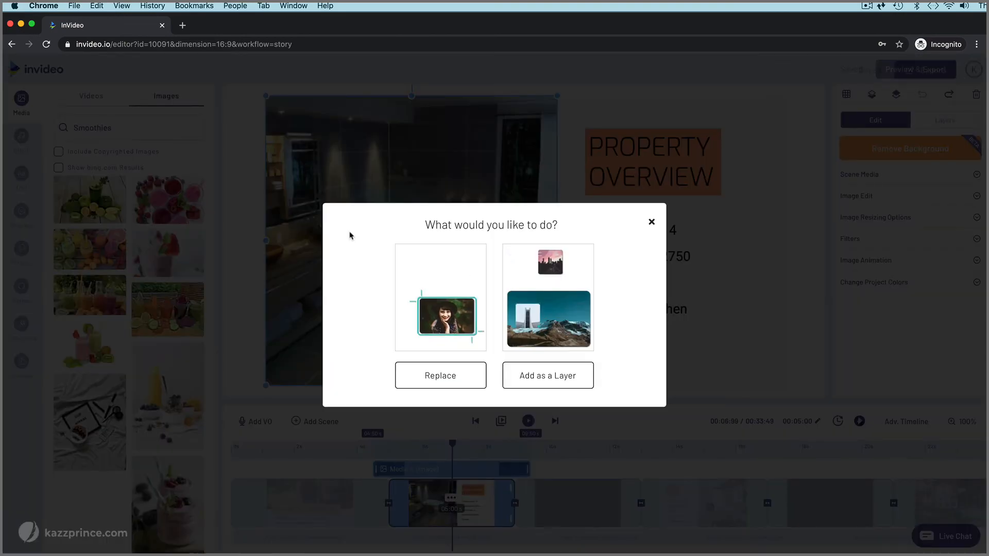
click(453, 377)
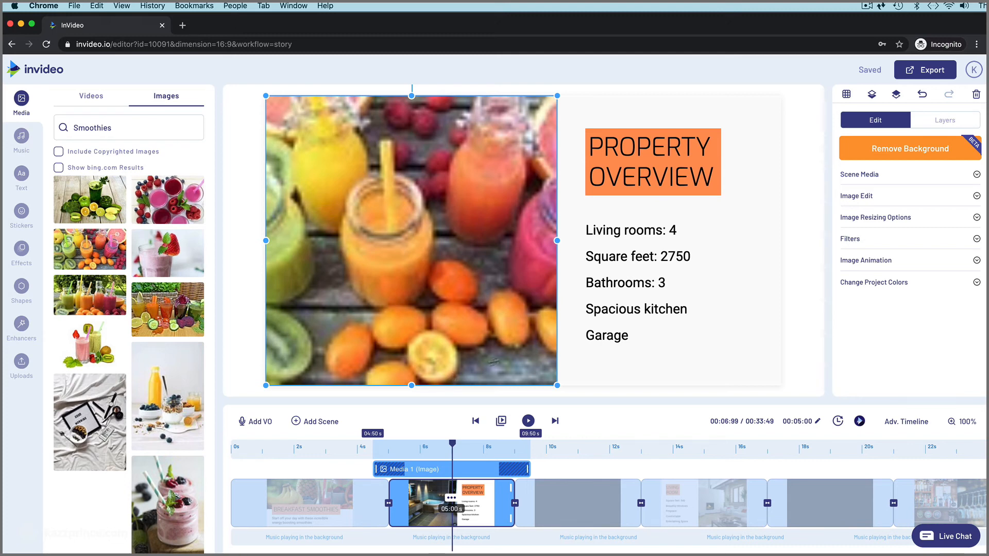
Step: Shift the smoothie image's crop one step left to frame the green and orange jars
click(978, 218)
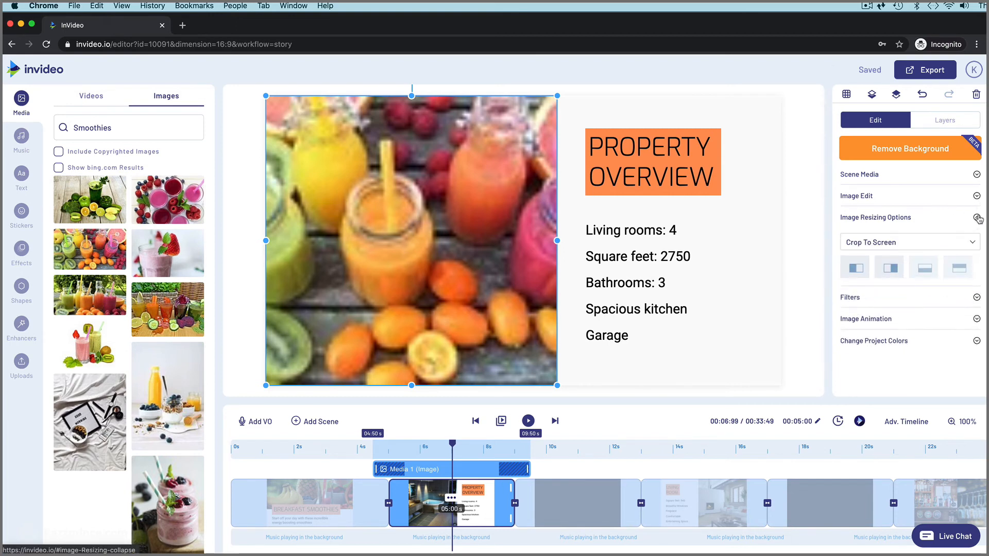
click(856, 268)
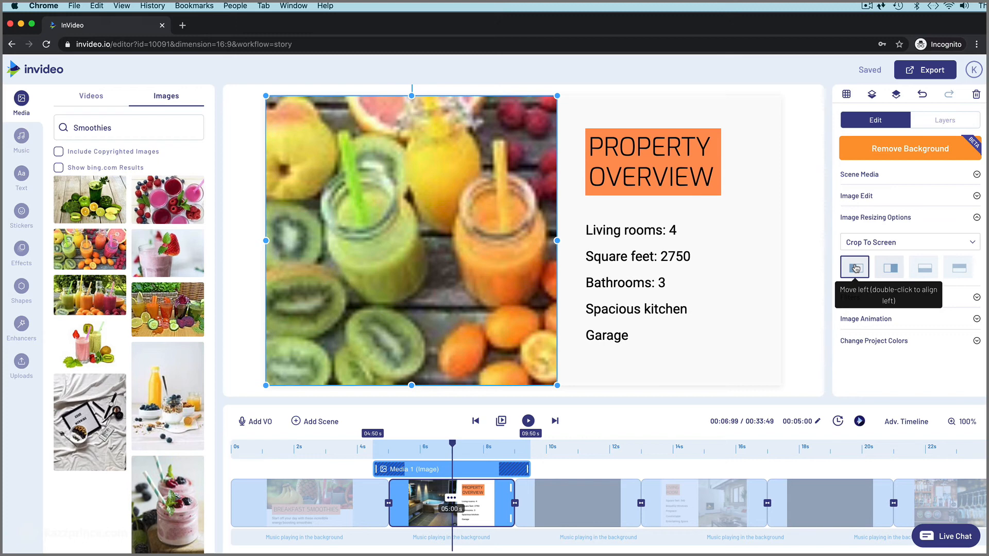
click(799, 280)
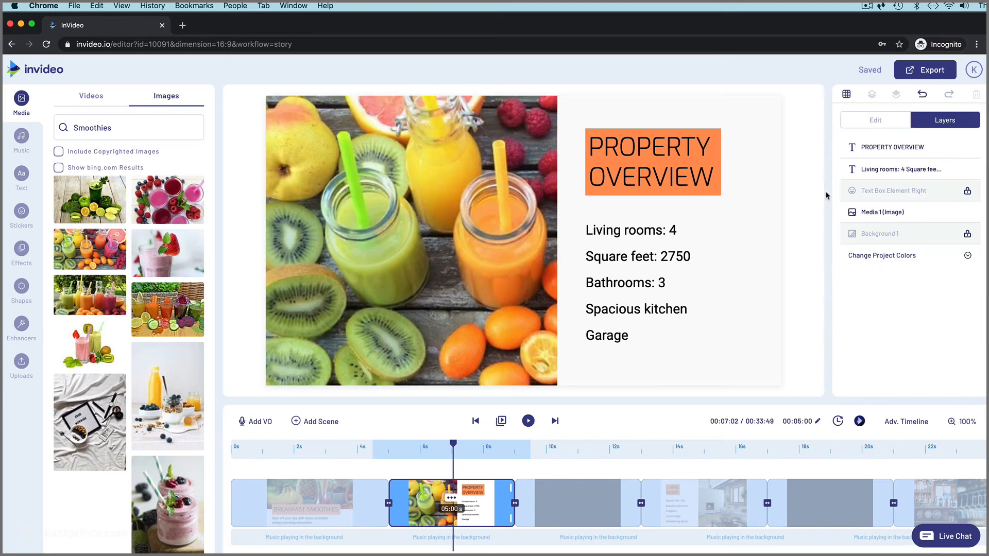
Step: Delete the PROPERTY OVERVIEW title and place the Classic YOU ONLY LIVE ONCE text box above the property details list
click(651, 164)
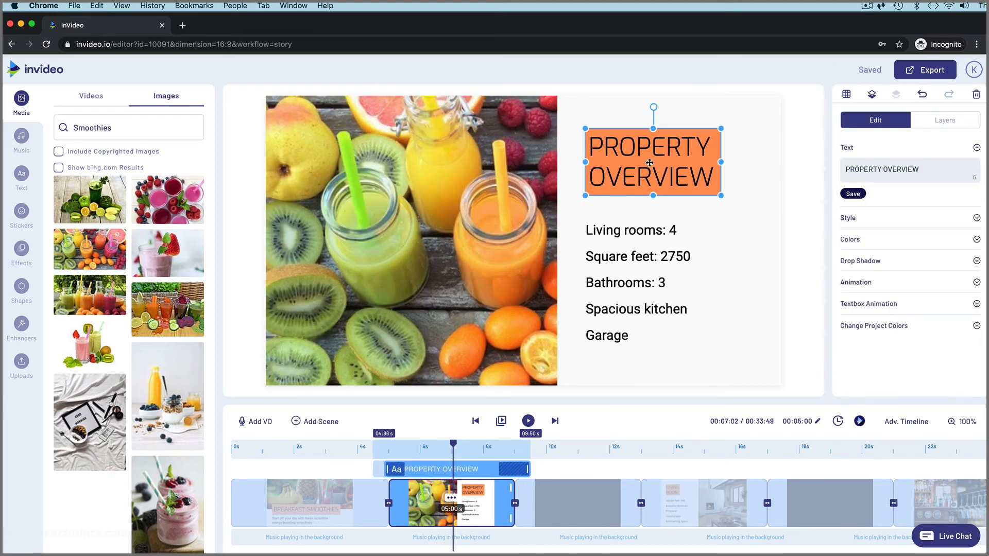
key(Delete)
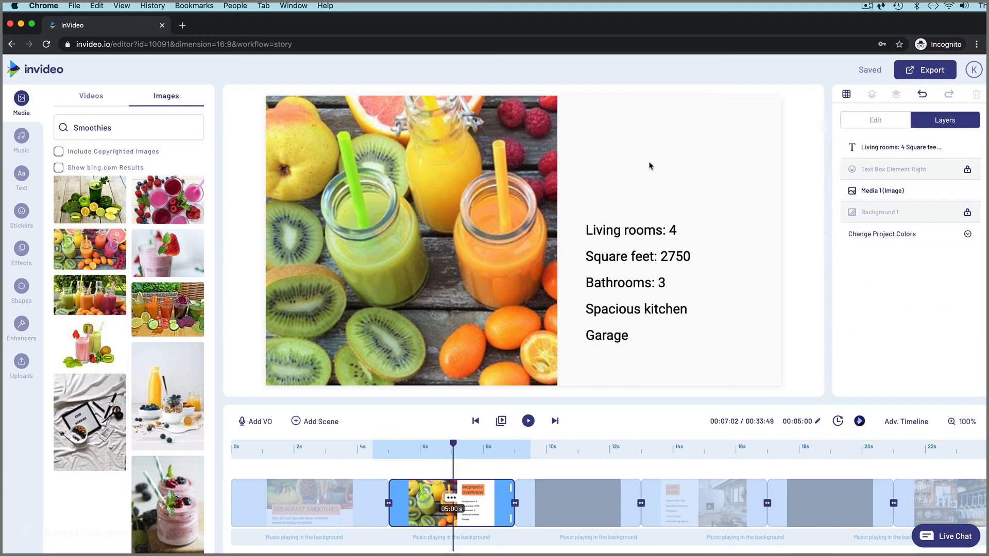
click(21, 176)
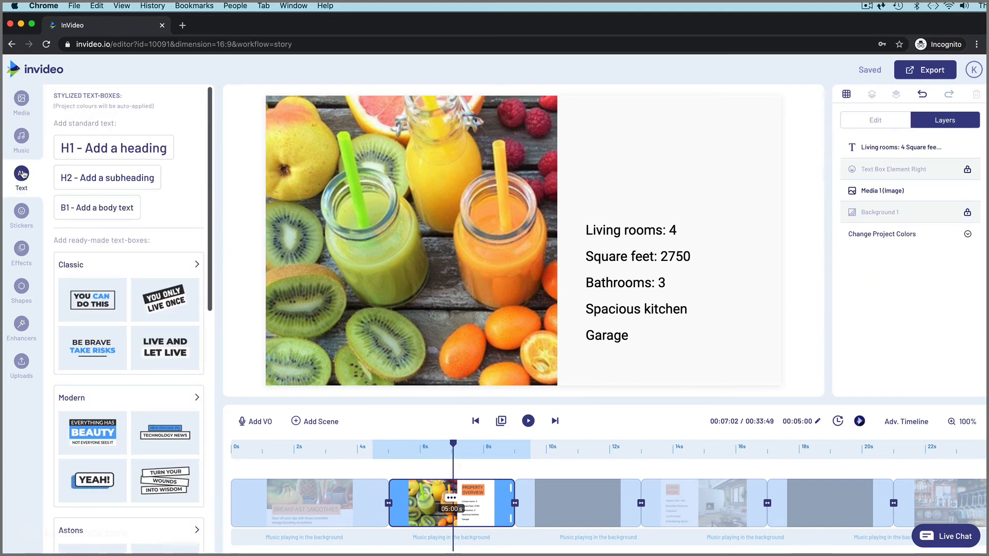
click(189, 291)
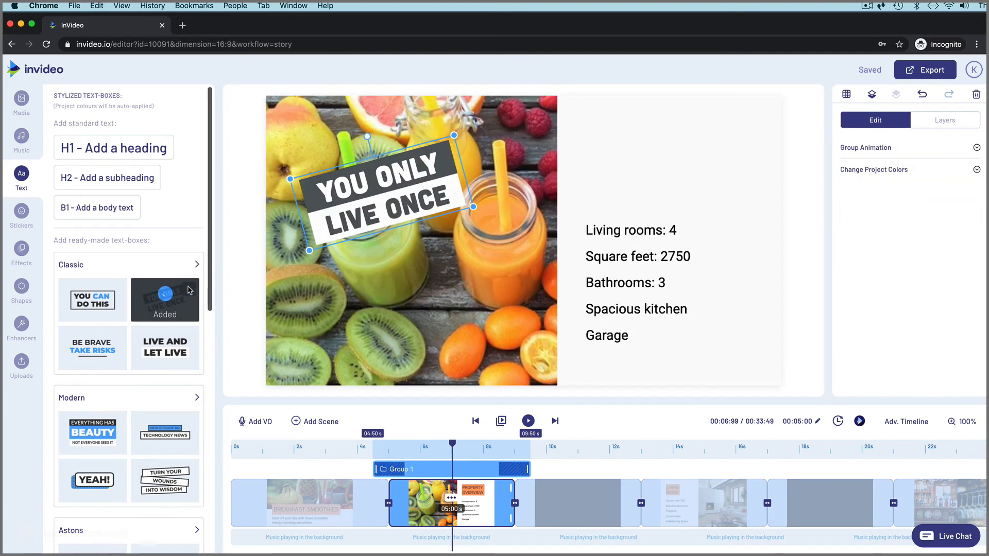
drag(380, 200, 662, 159)
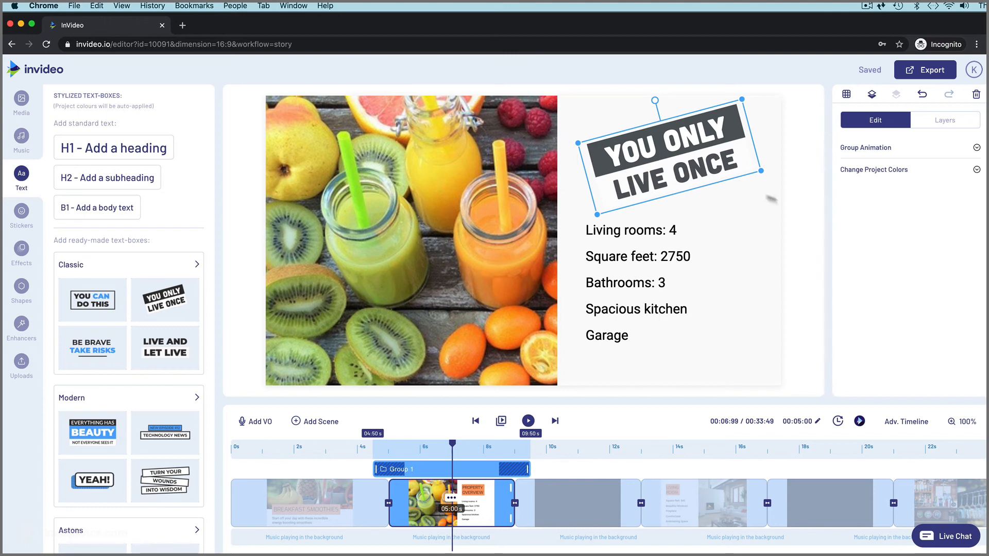
Step: Change the dark grey custom project colour to the green #77a756
click(977, 171)
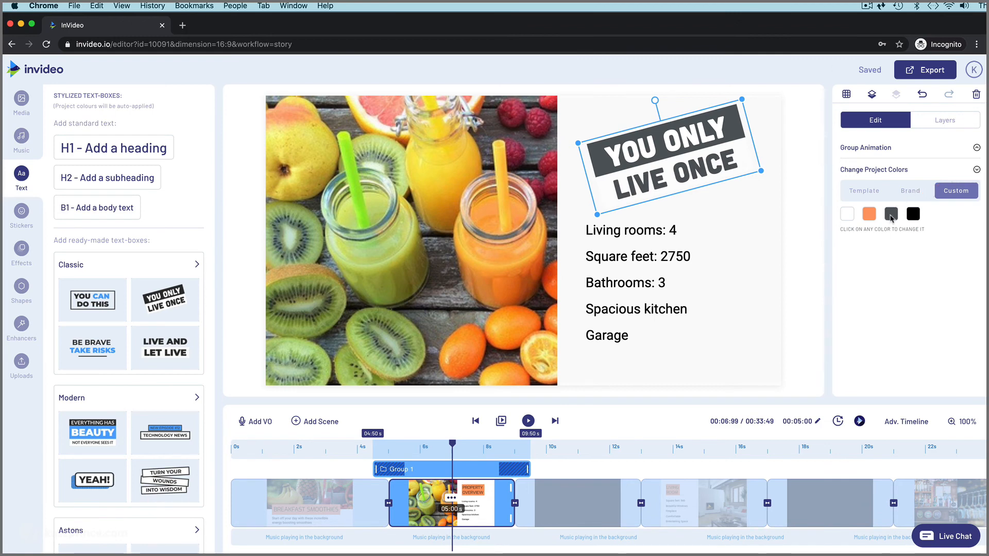
click(892, 215)
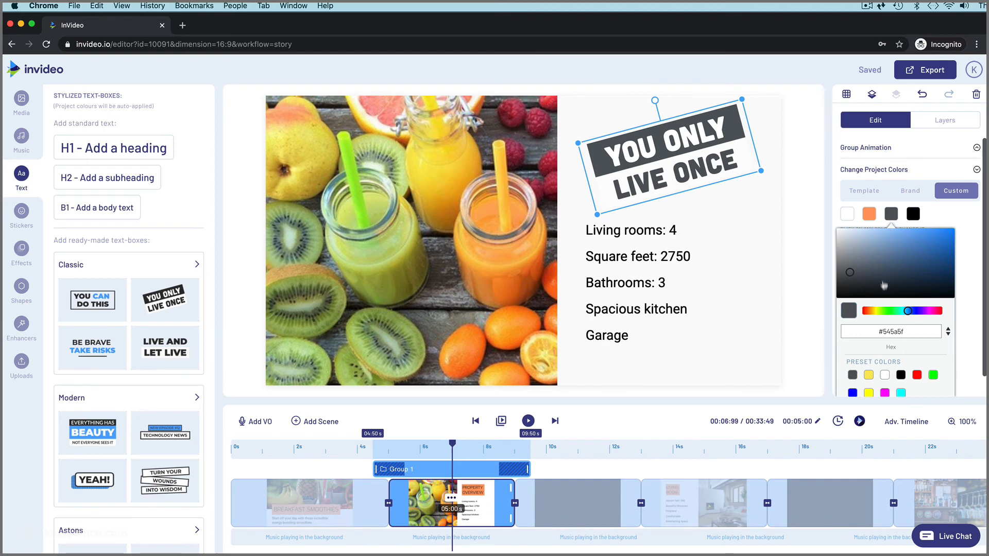
drag(905, 331, 882, 331)
text(68934b)
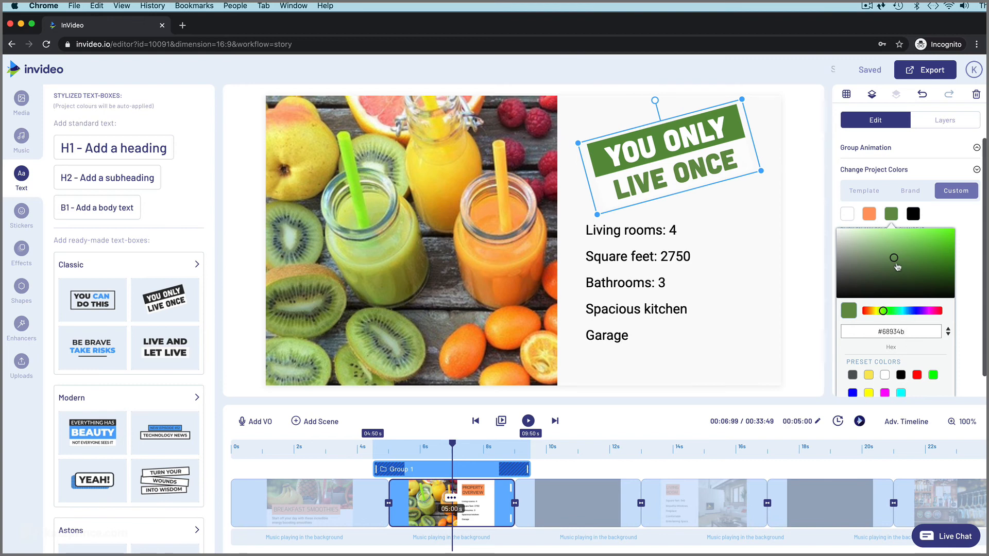
drag(893, 261, 894, 256)
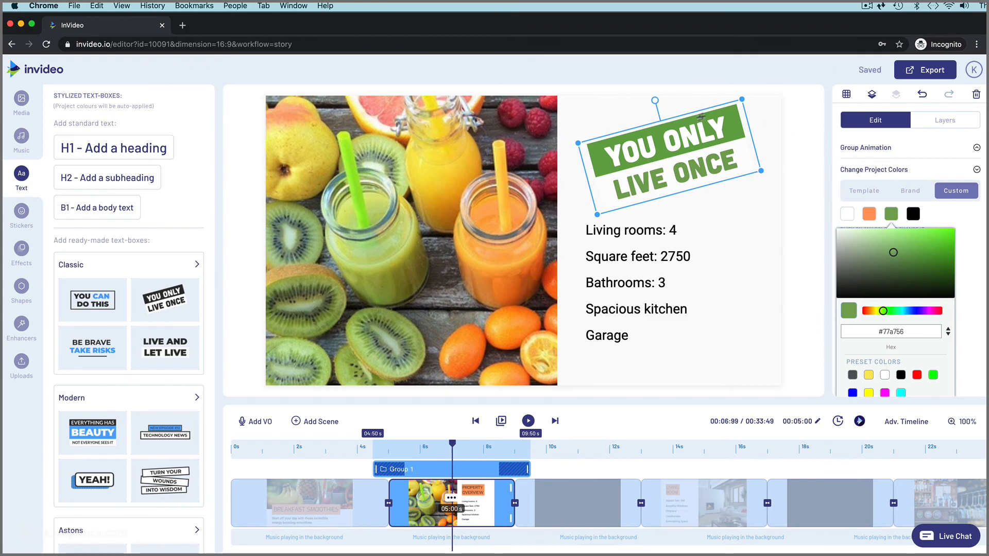
Step: Replace the tilted text box's first line with KIWI and its second line with SURPRISE
click(662, 142)
click(661, 142)
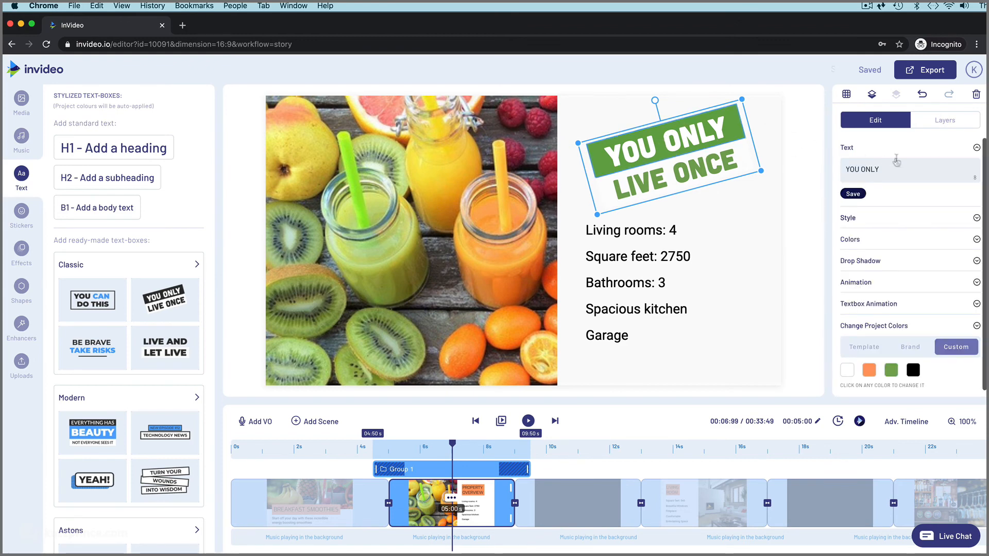
drag(898, 168, 842, 168)
text(Kl)
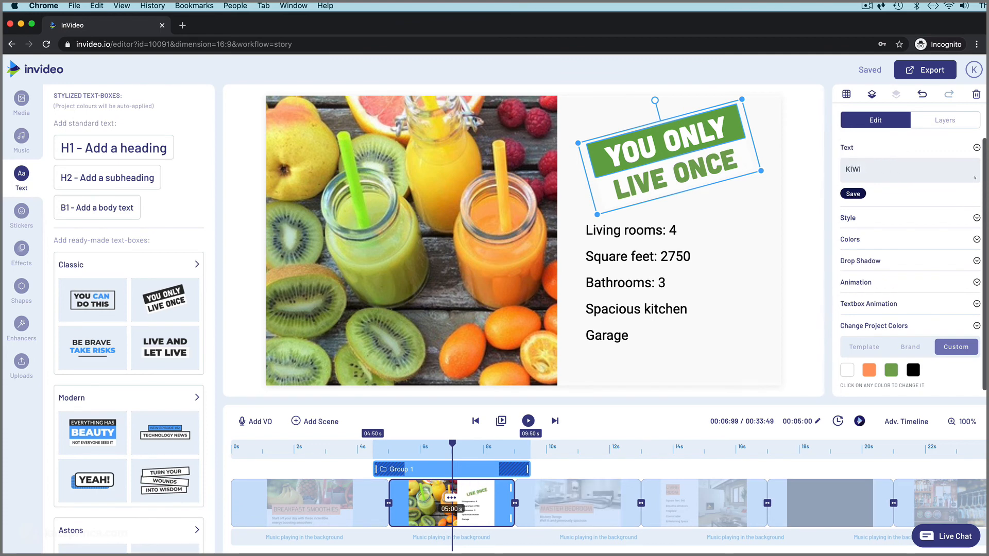
click(684, 176)
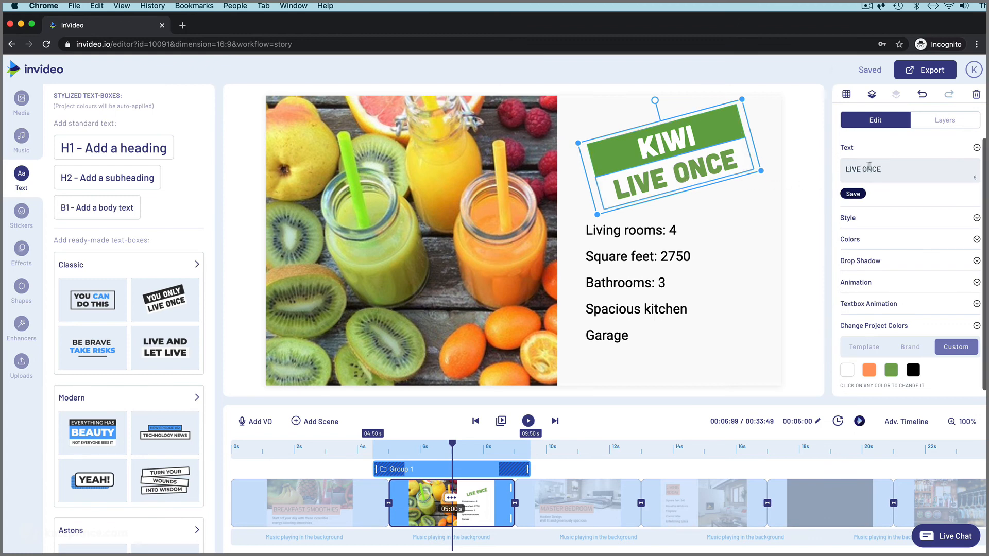
drag(899, 169, 840, 169)
text(SURPRISE)
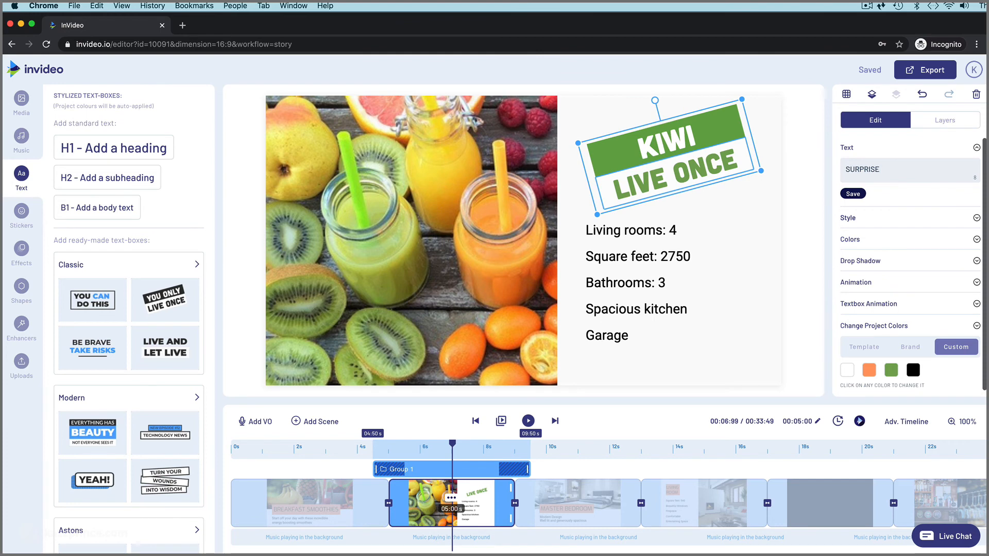
click(648, 233)
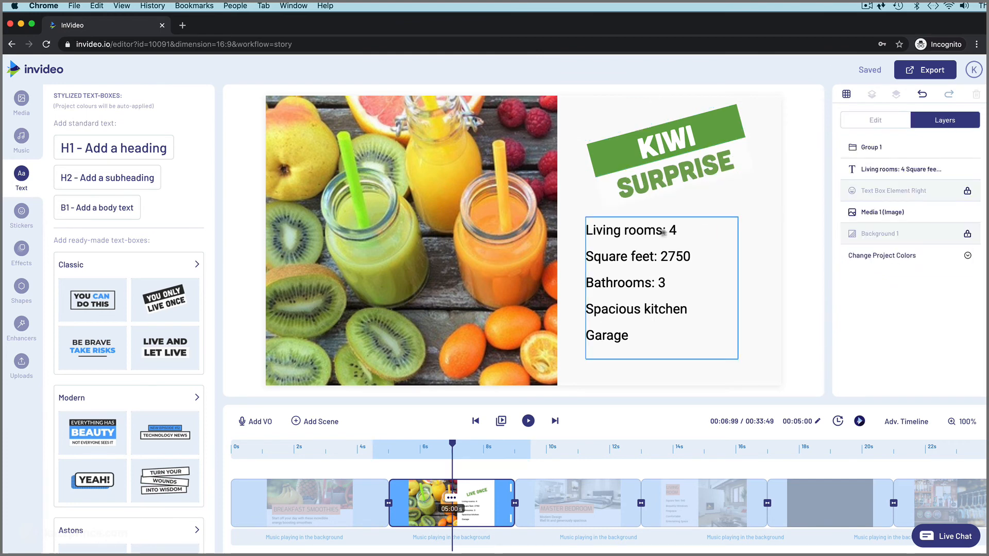
Step: Replace the property details text with "4 Kiwi Fruit 1 Grapefruit 1 Pineapple 1 Banana Grated Ginger"
click(646, 230)
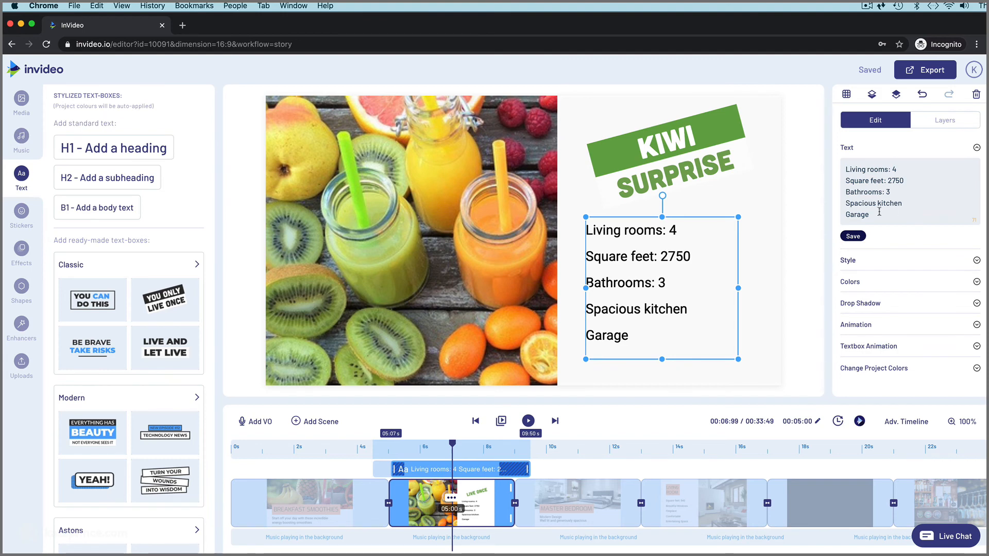
drag(872, 216, 846, 170)
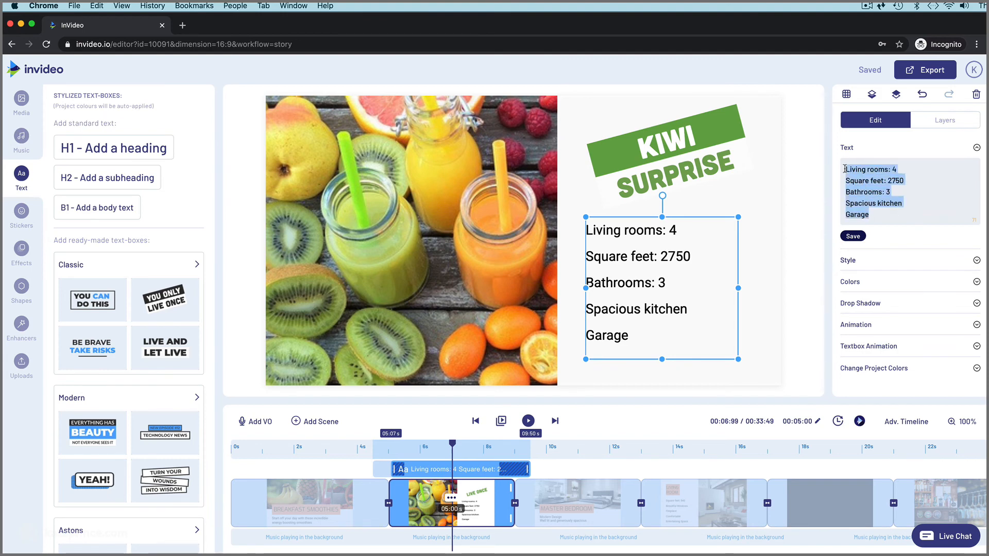
text(4 Kiwi Fruit 1 Grapefruit 1 Pineapple 1 Banana Grated Ginger)
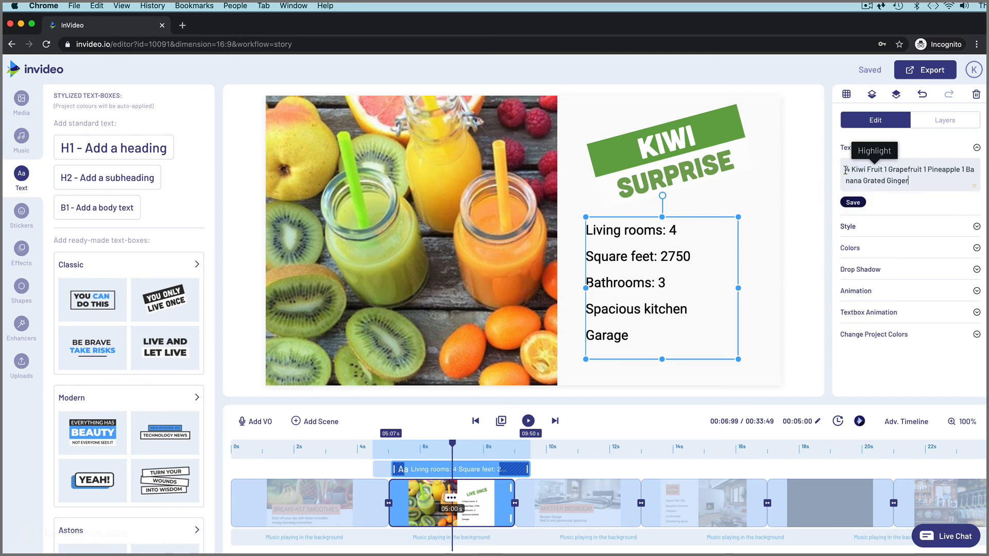
Step: Break the ingredients text into five lines, one ingredient per line
click(885, 171)
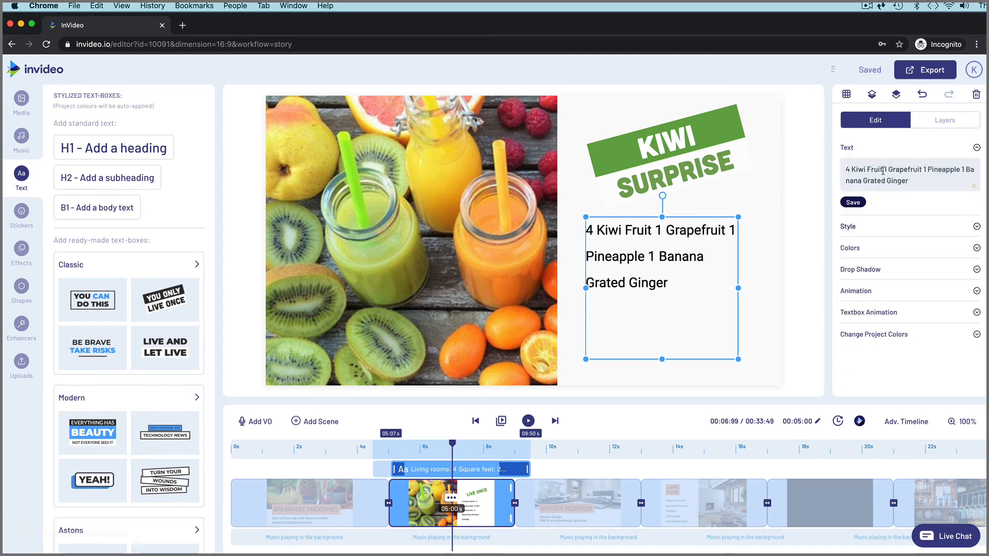
key(Return)
click(885, 181)
key(Return)
click(883, 192)
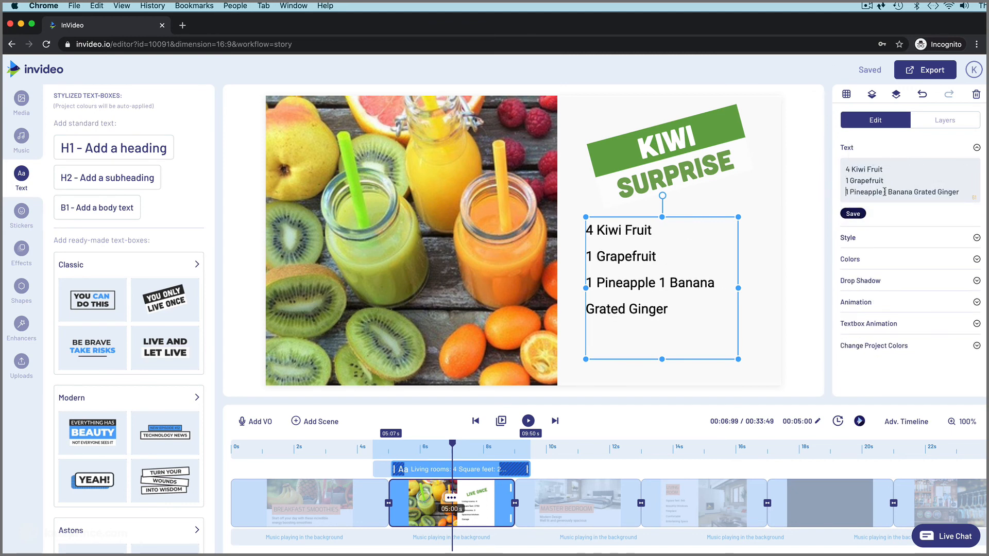
key(Return)
click(876, 203)
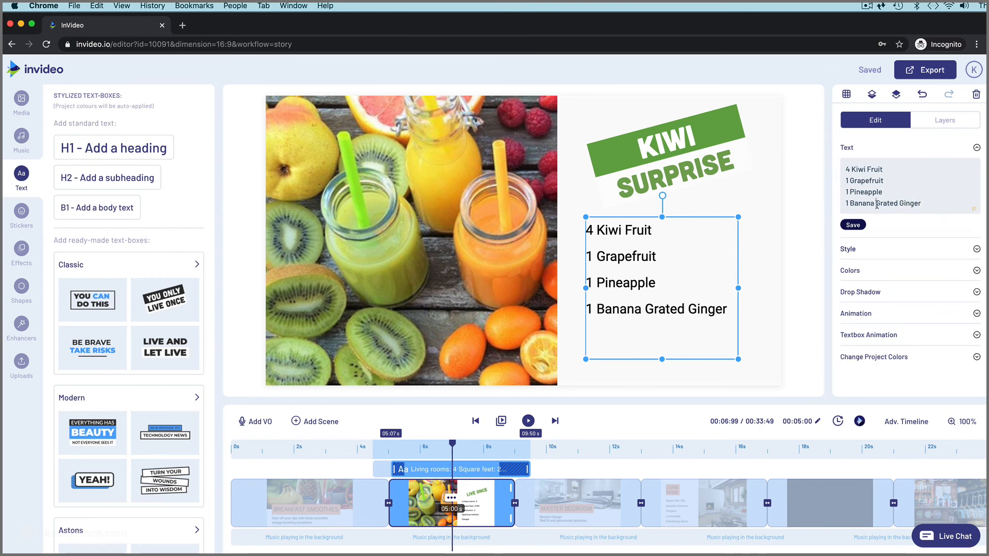
key(Return)
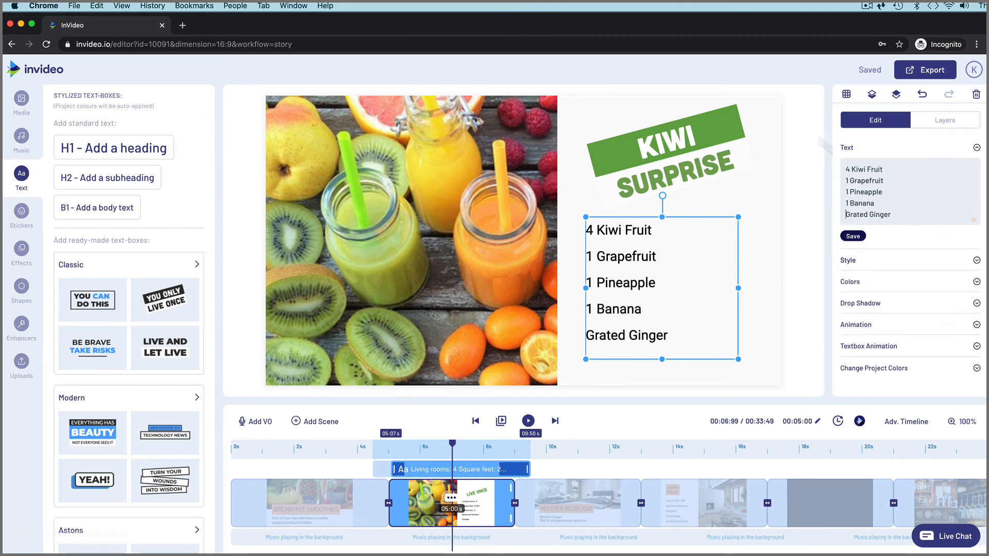
Step: Check the font of the first scene's BREAKFAST SMOOTHIES heading and apply that font, EXO, to KIWI in the second scene
click(662, 144)
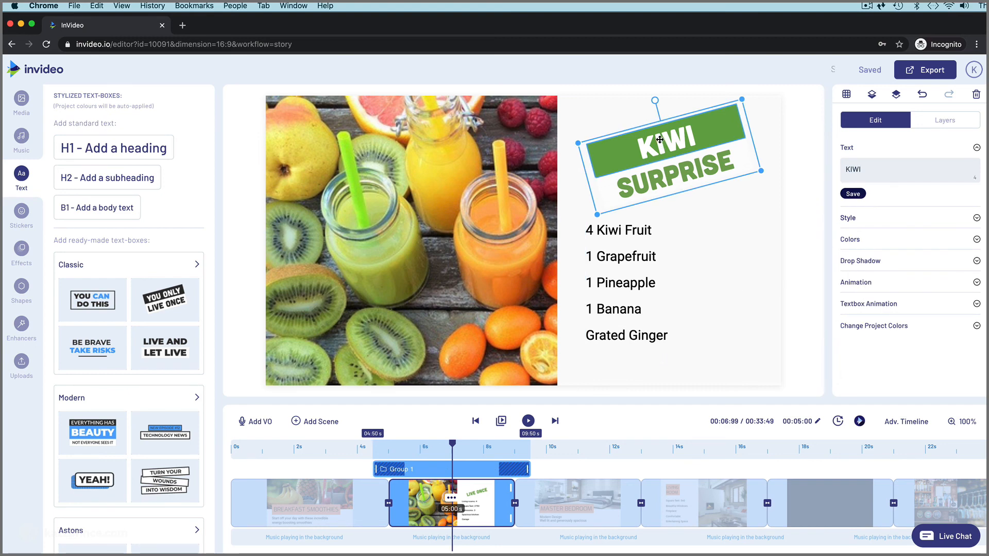
click(316, 444)
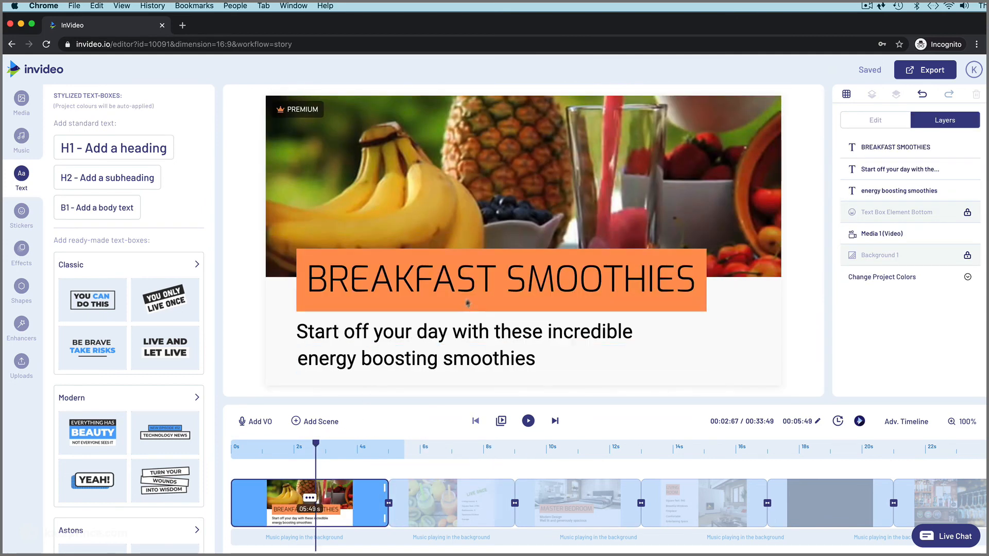
click(458, 277)
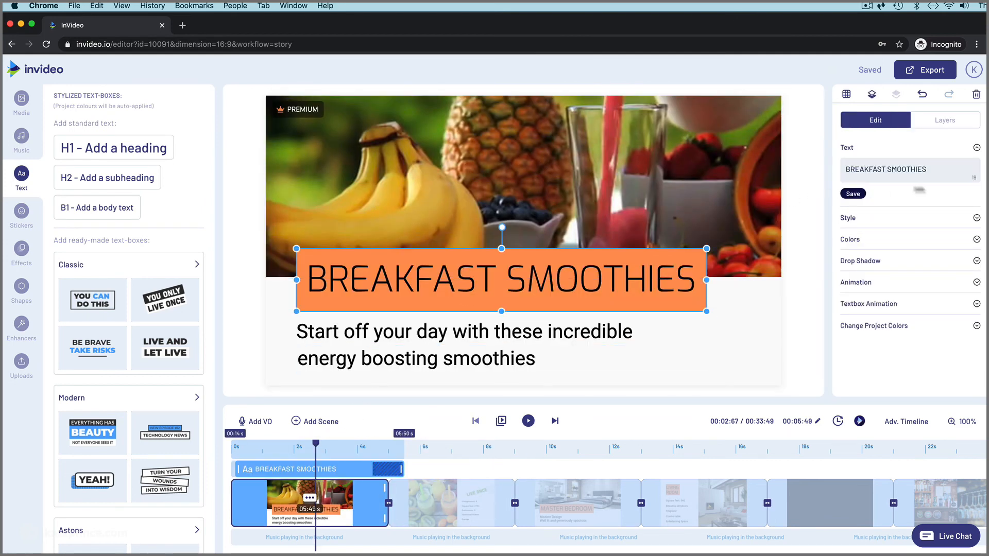
click(978, 219)
scroll(978, 219, down, 1)
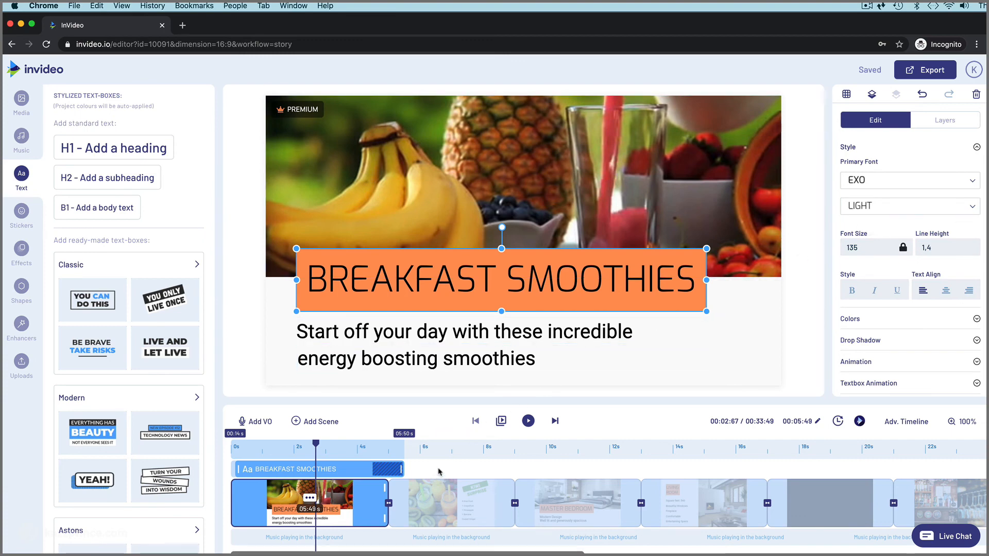
click(446, 454)
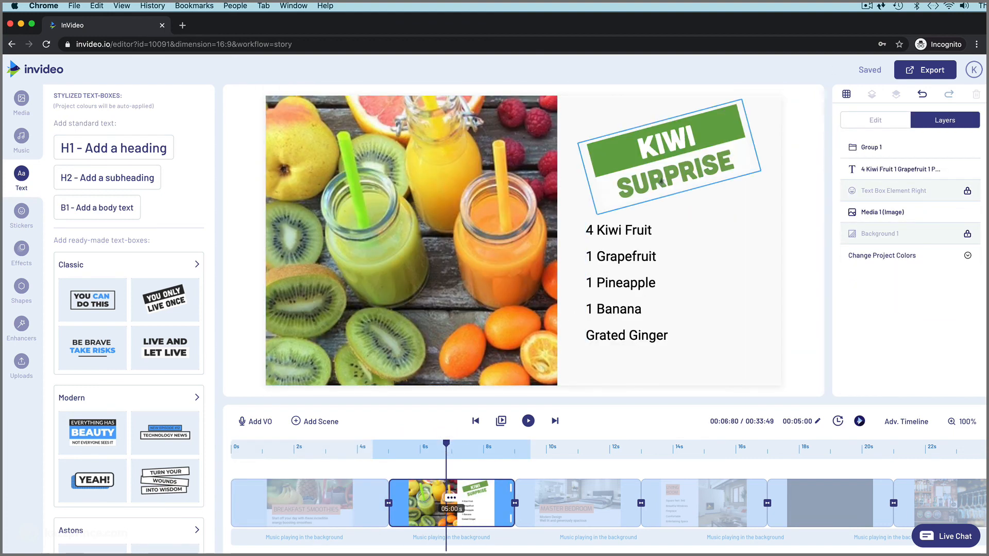
click(664, 147)
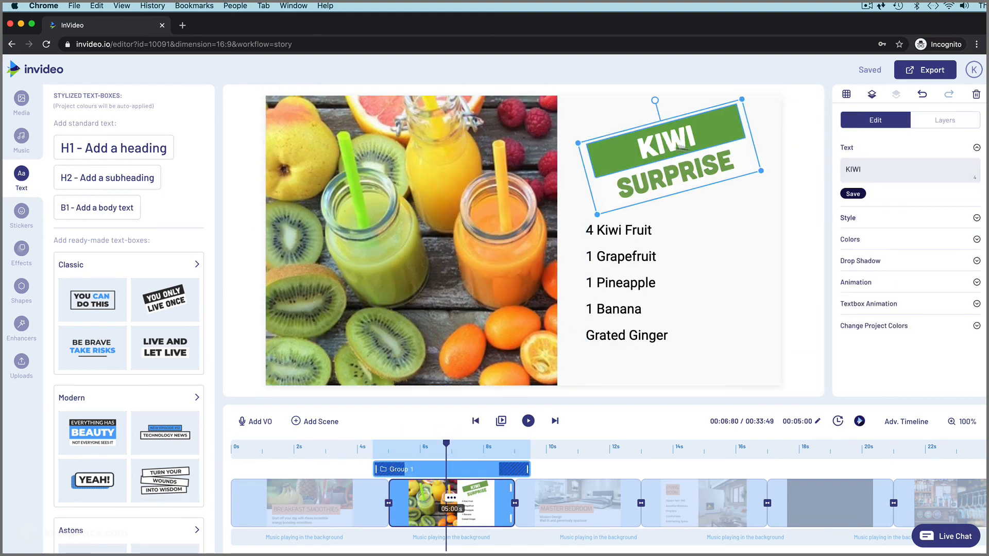
click(975, 219)
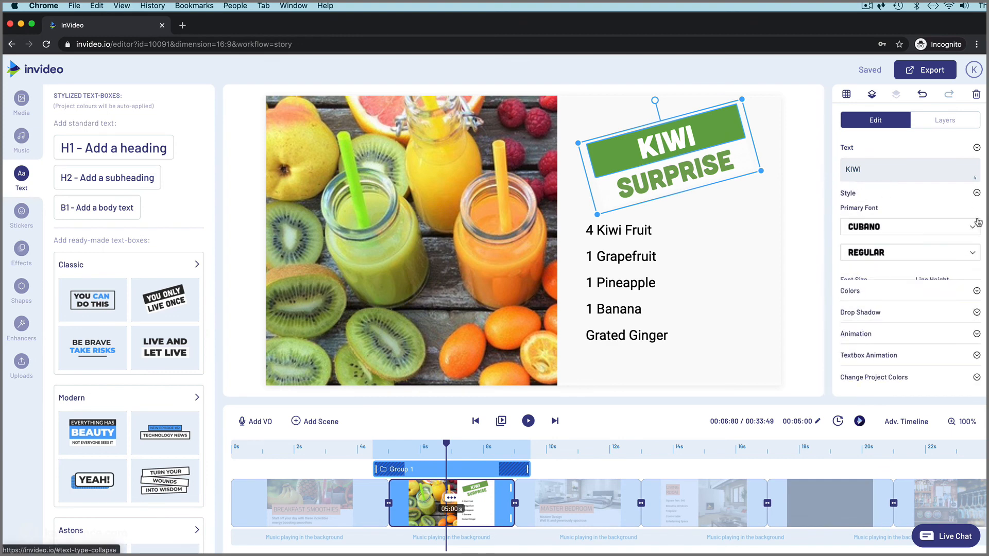
scroll(839, 213, down, 1)
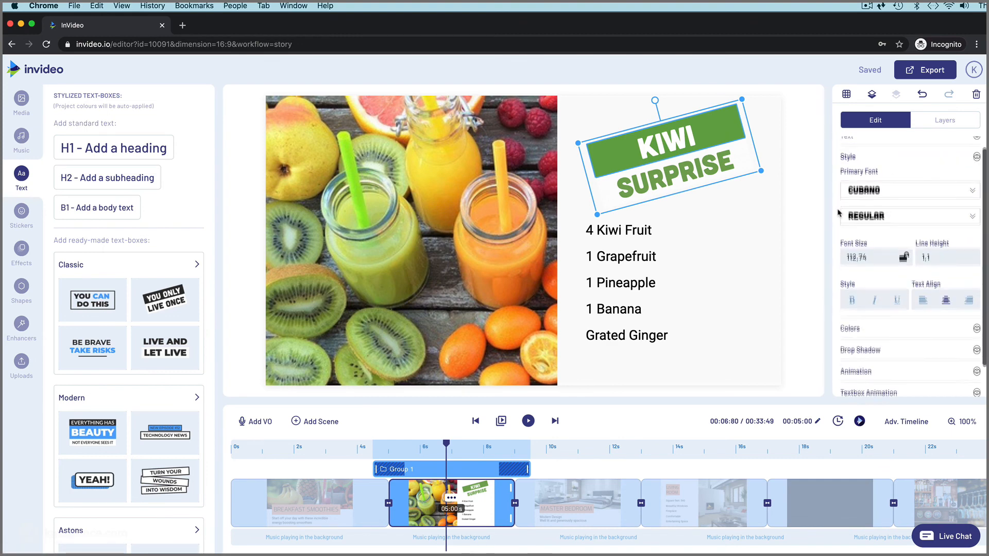
click(852, 186)
text(exo)
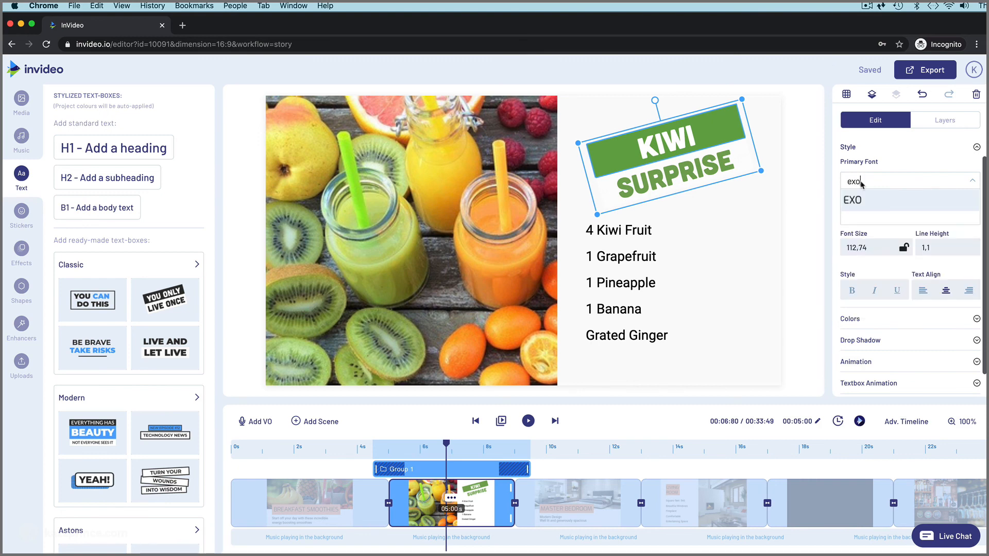
click(855, 199)
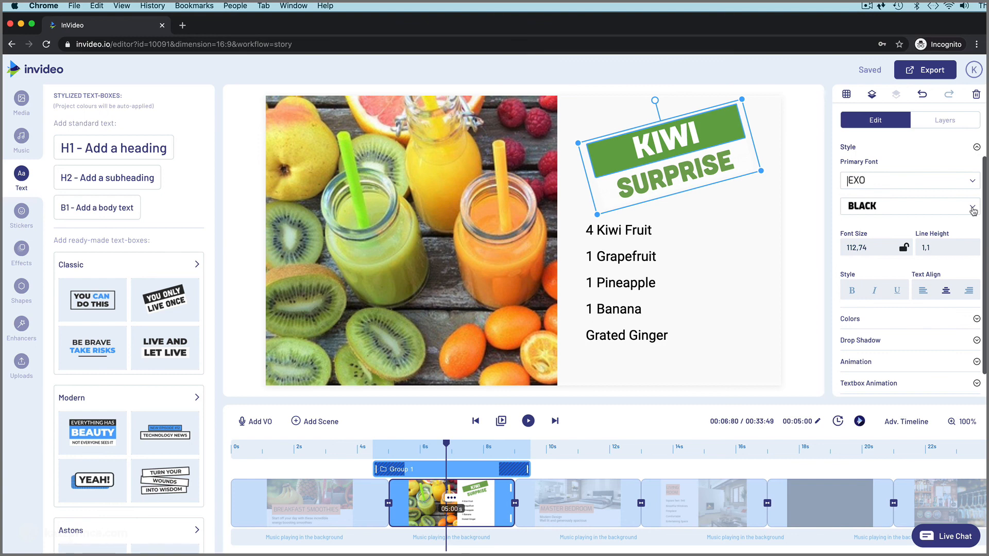
Step: Set the font of the SURPRISE line in the tilted text box to EXO
click(665, 181)
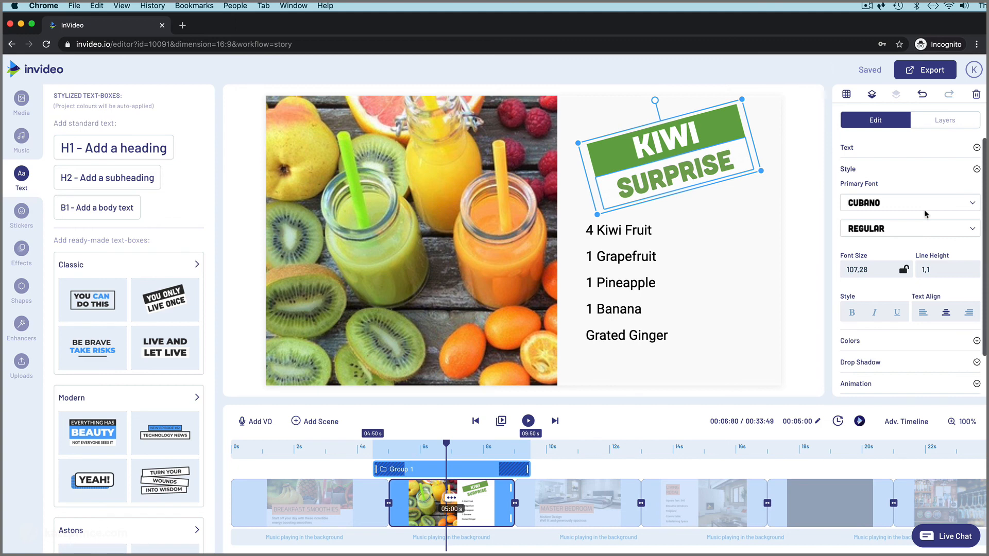
text(exo)
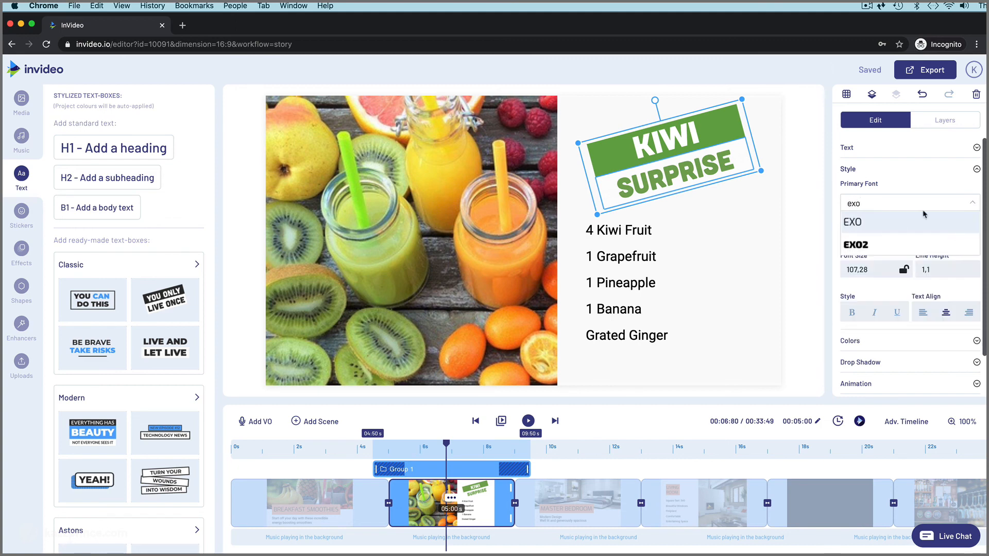
click(884, 222)
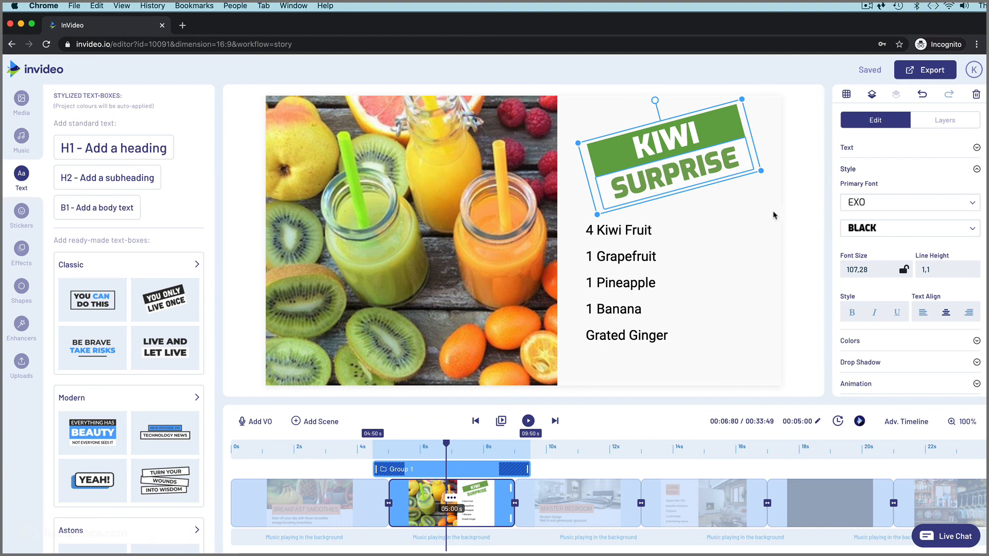
click(802, 220)
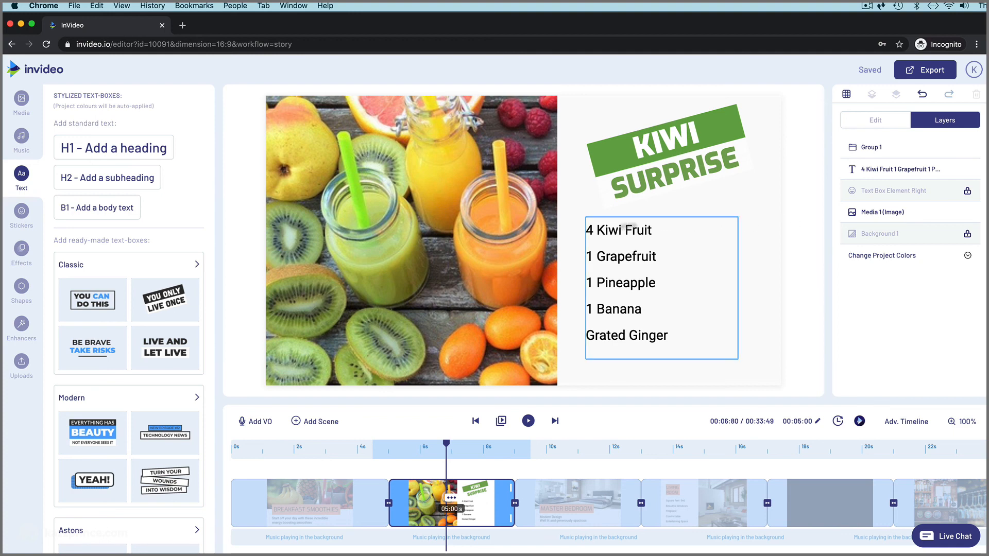
Step: Add the red heart 99k sticker from the Emojis category beside the last ingredients in the kiwi scene's lower-right corner, and preview the scene
click(22, 213)
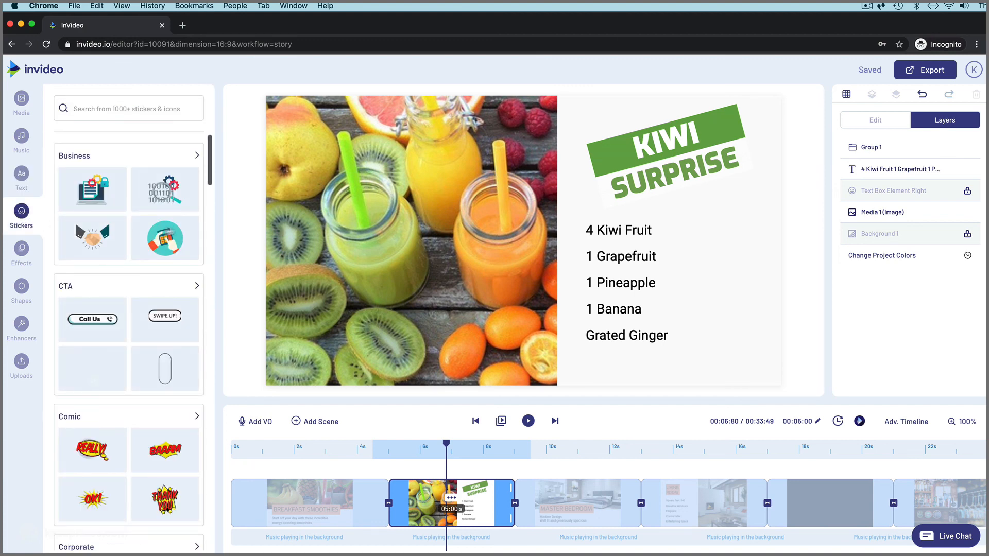
drag(212, 172, 216, 278)
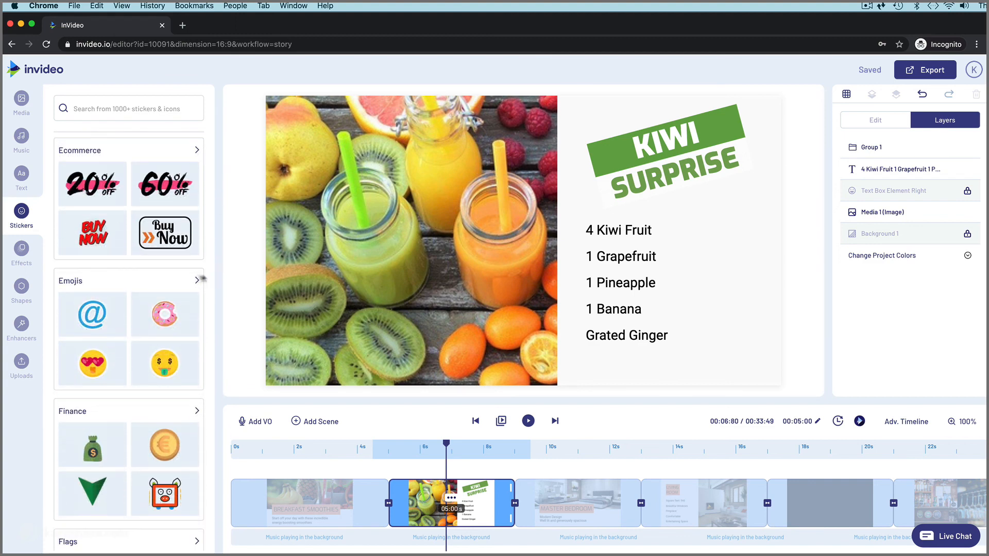
click(88, 284)
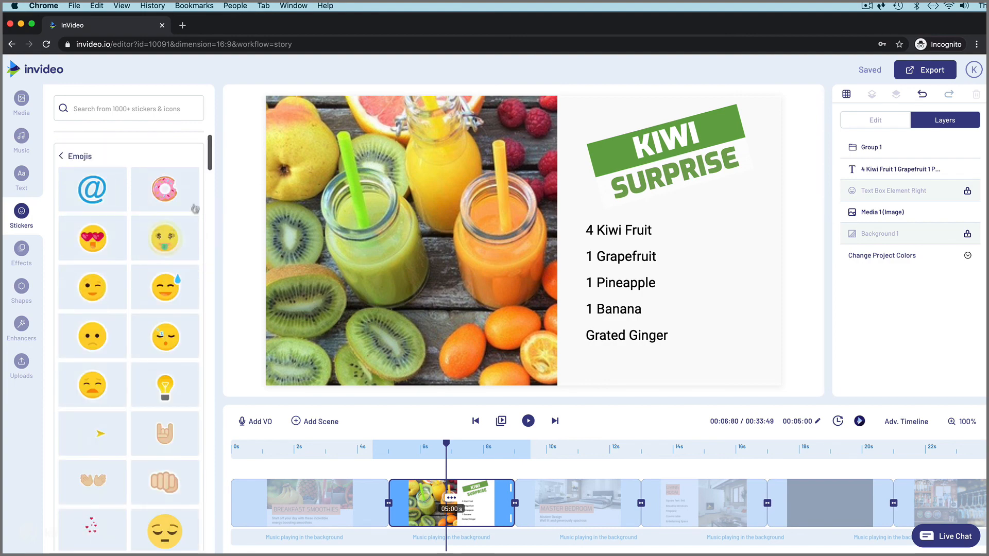
drag(210, 163, 215, 326)
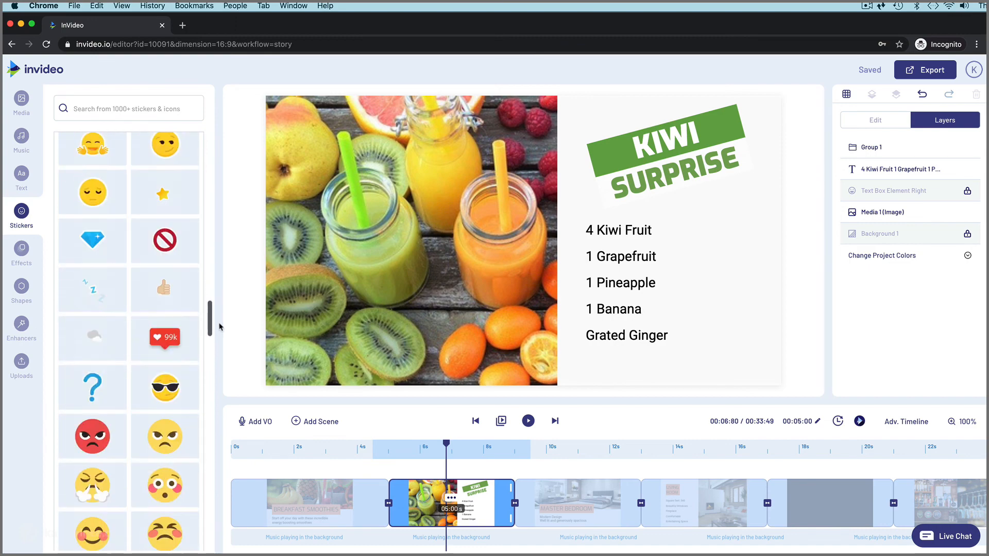
click(179, 354)
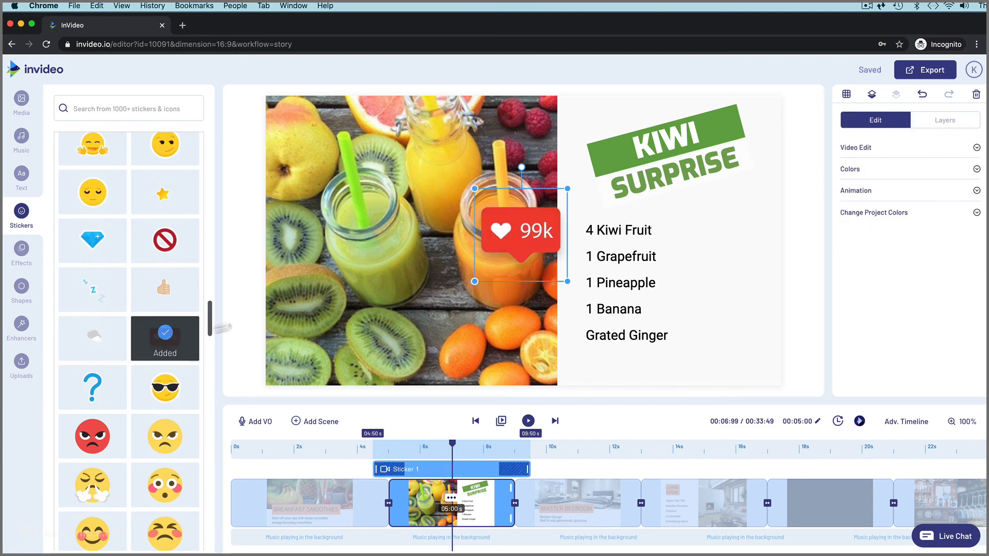
drag(502, 218, 711, 314)
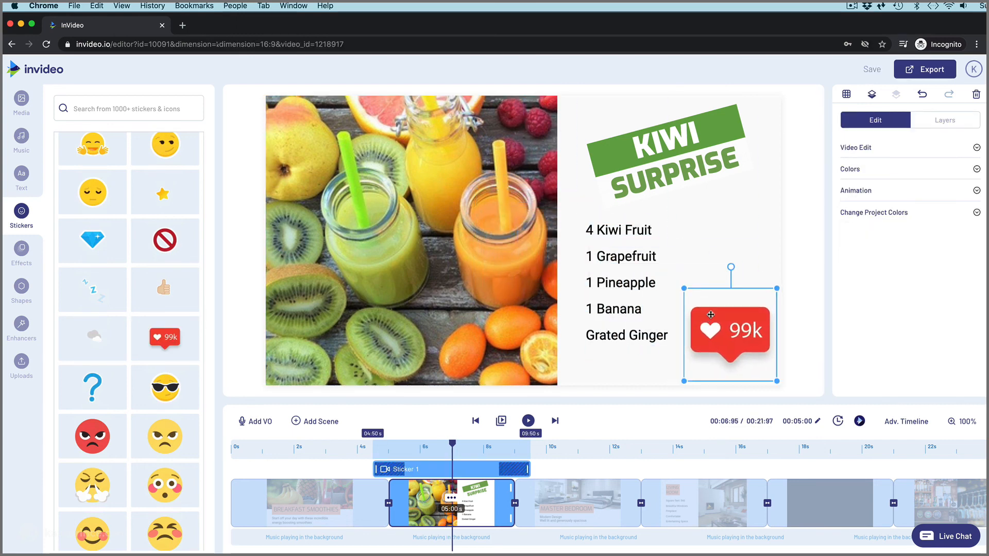
click(501, 423)
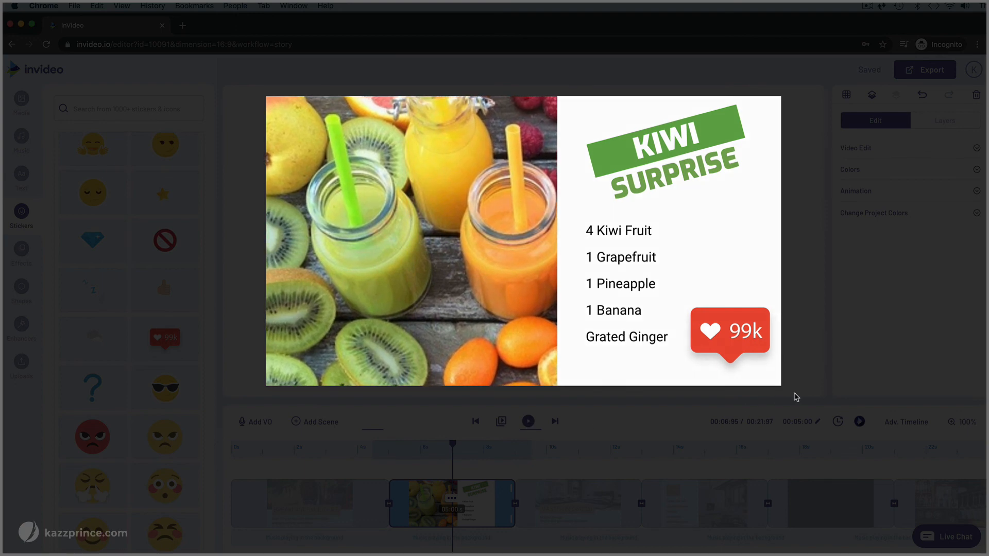
click(768, 281)
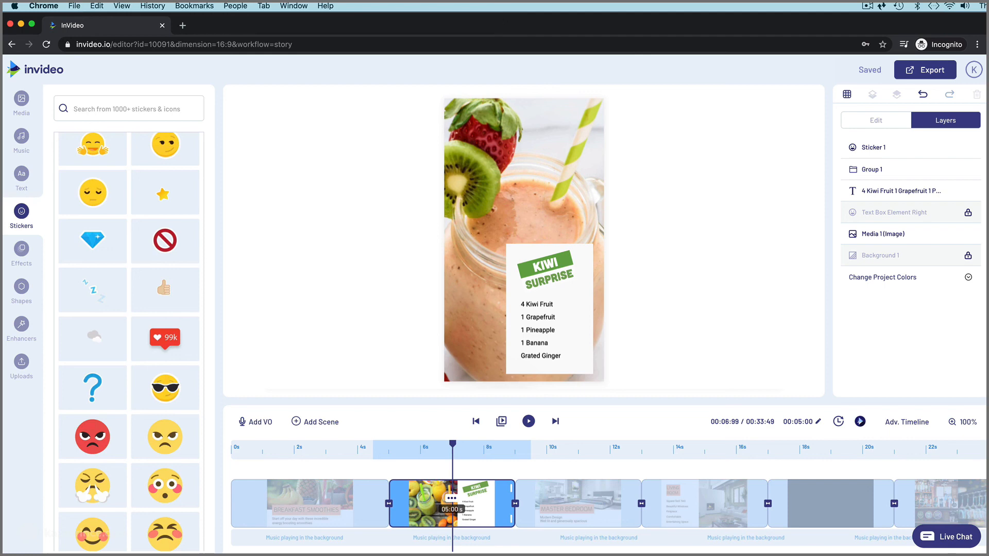
Step: Open the project colour options for the portrait version of the kiwi scene
click(913, 277)
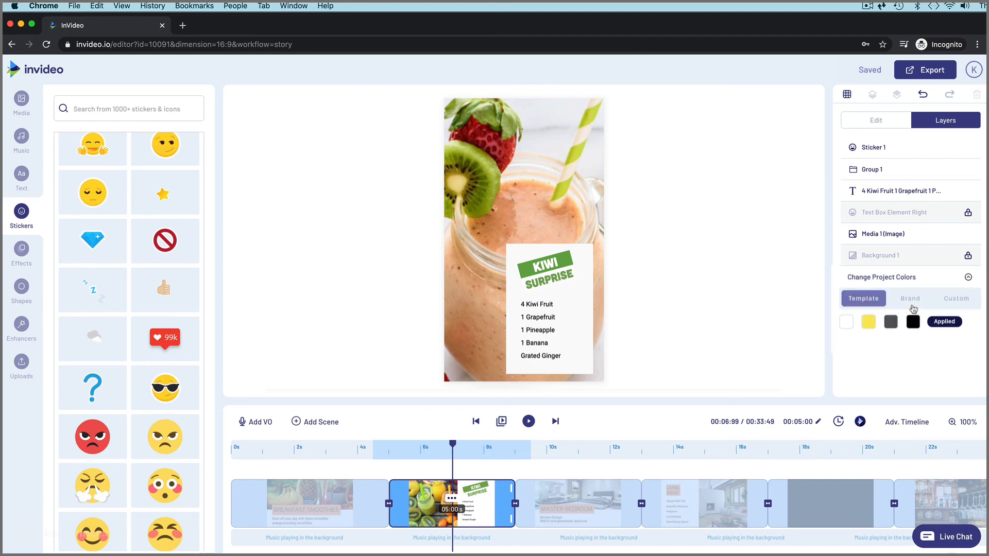